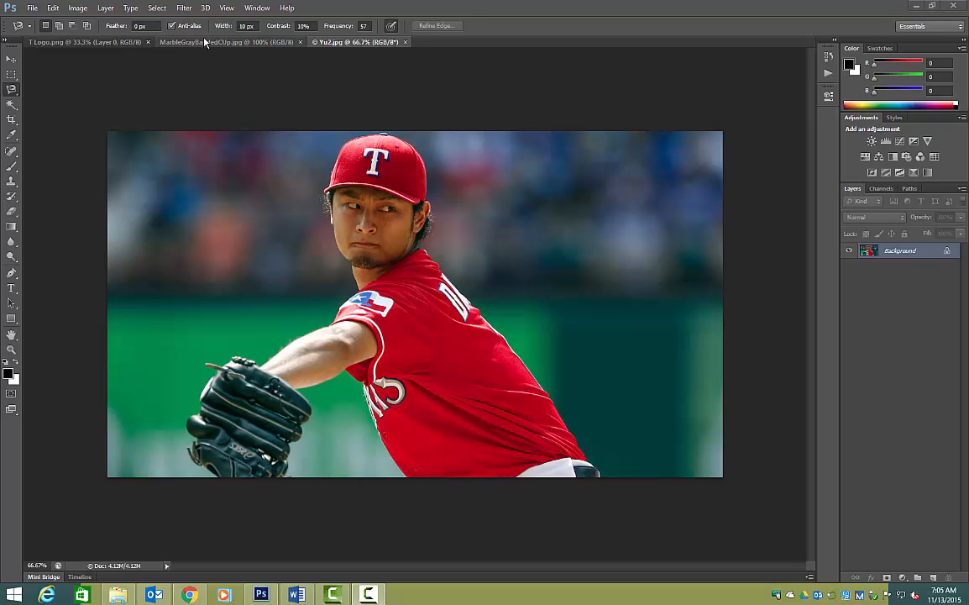
# Step: Look over the open T Logo.png and MarbleGrayBandedCUp.jpg images, then return to the Yu2.jpg photo
pyautogui.click(104, 42)
pyautogui.click(177, 41)
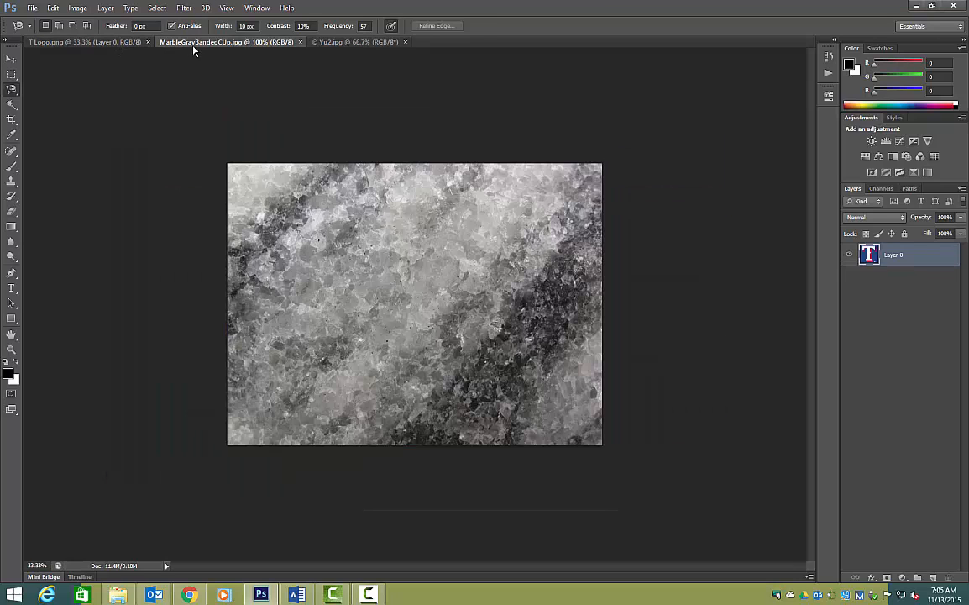
pyautogui.click(336, 42)
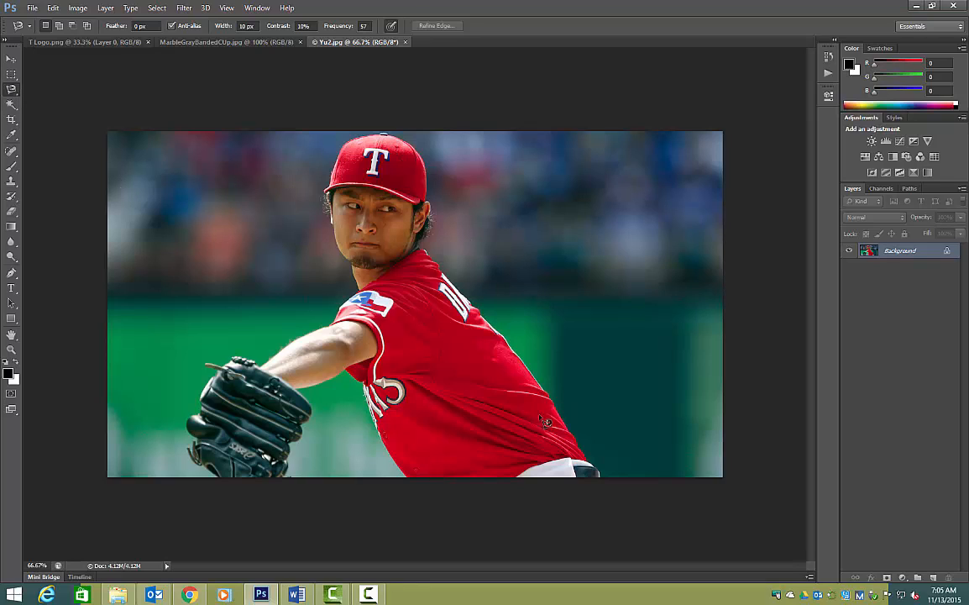
# Step: Trace the pitcher's full outline with the Magnetic Lasso, close the selection, and show it as a Quick Mask
pyautogui.click(599, 473)
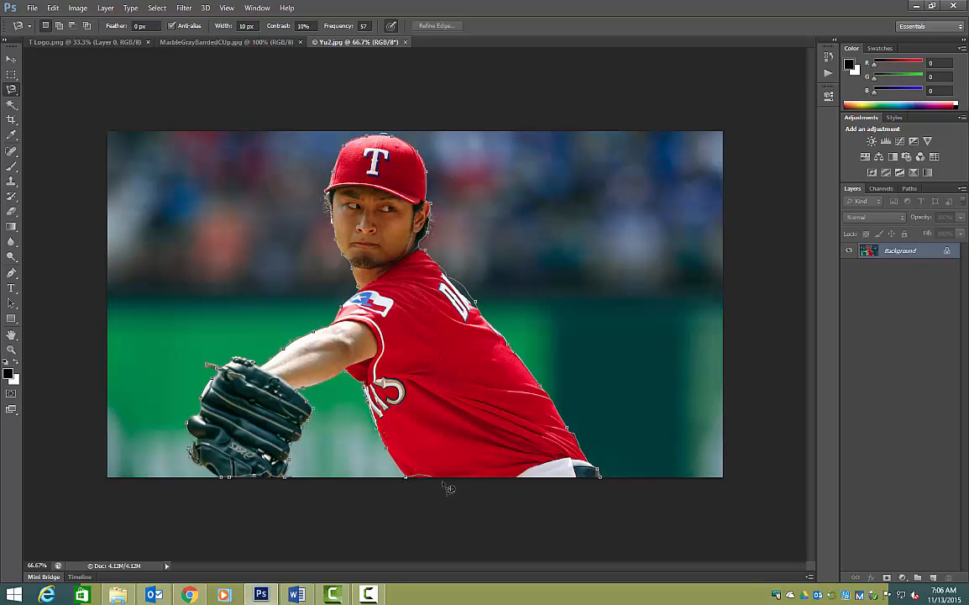
pyautogui.doubleClick(610, 487)
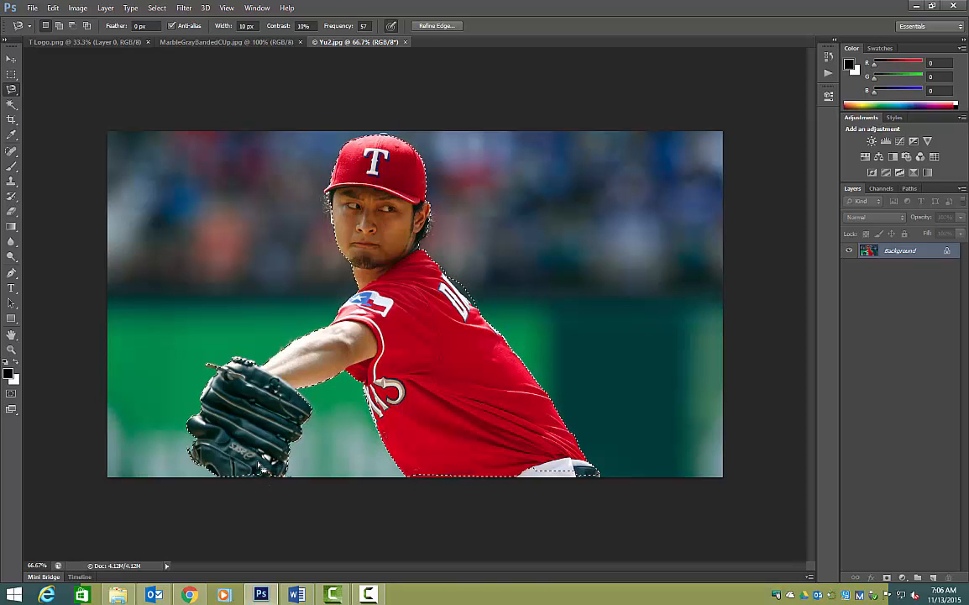
pyautogui.press('q')
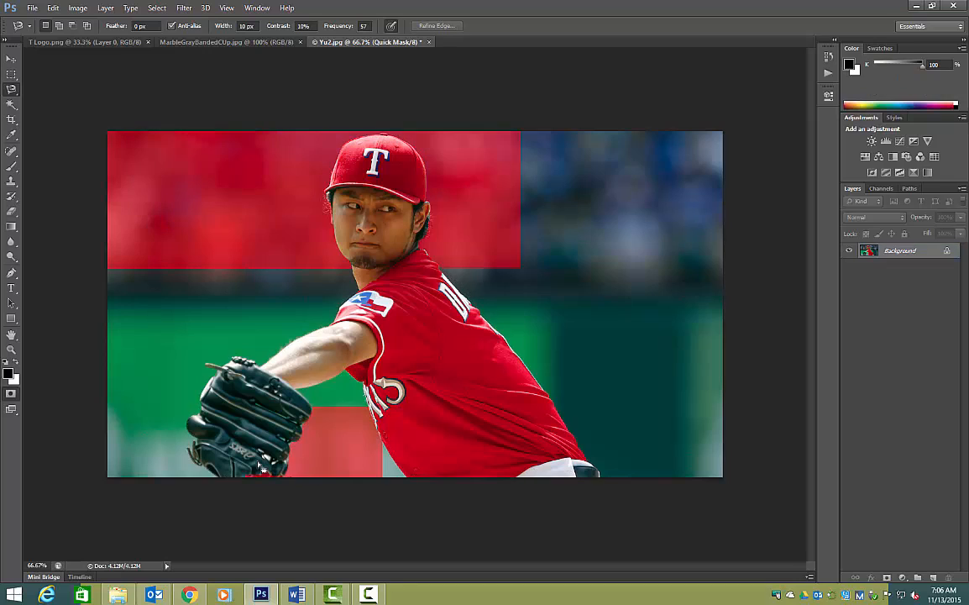
# Step: Erase a small patch of the mask above the glove, then restore it with the foreground and background colors swapped
pyautogui.click(11, 211)
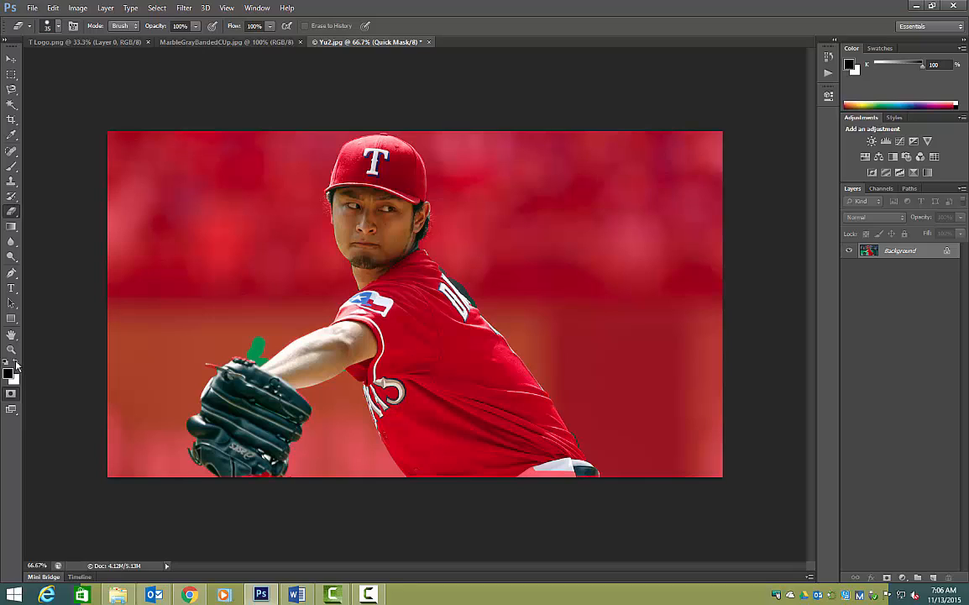
pyautogui.click(16, 364)
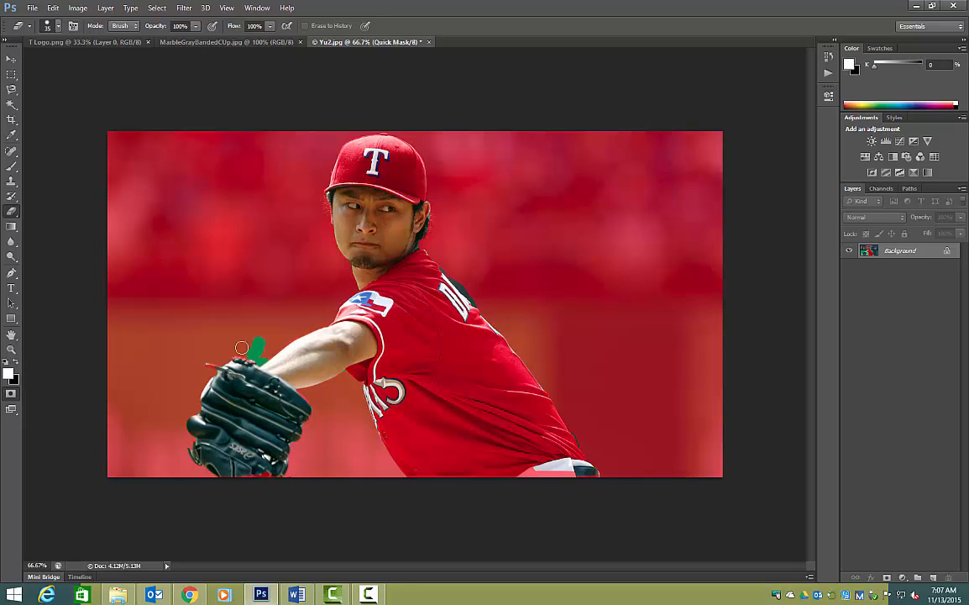
pyautogui.moveTo(262, 340)
pyautogui.mouseDown()
pyautogui.moveTo(253, 353)
pyautogui.moveTo(262, 357)
pyautogui.mouseUp()
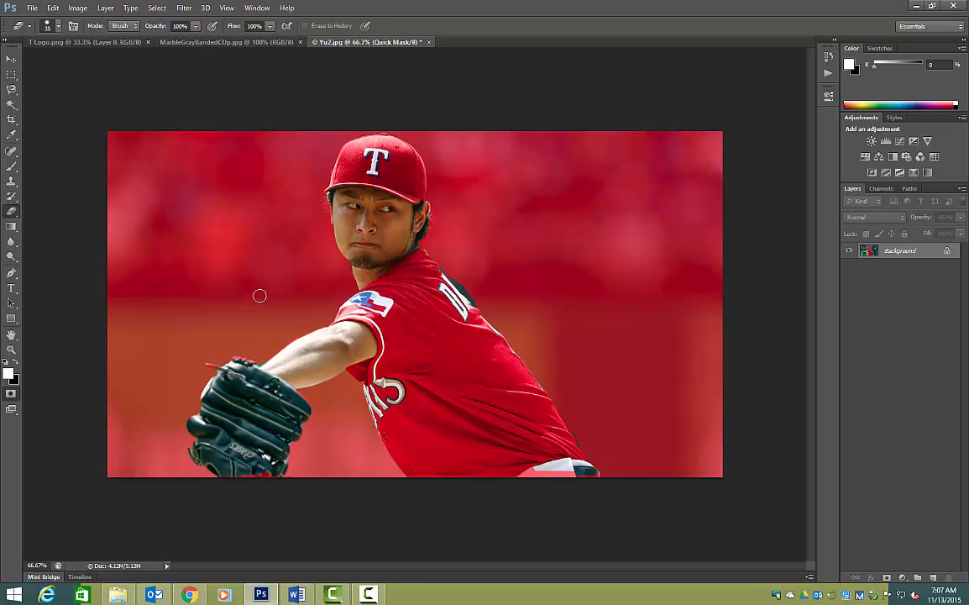
pyautogui.click(18, 365)
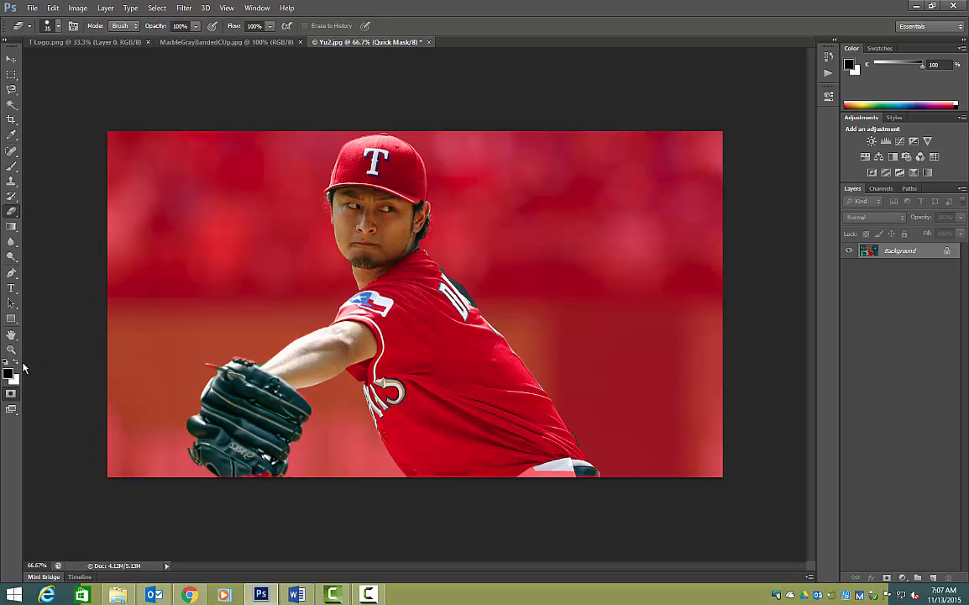
# Step: Reduce the Eraser size to 8 px and erase the mask covering the ear edge beside the pitcher's face
pyautogui.hotkey('ctrl', '+')
pyautogui.hotkey('ctrl', '+')
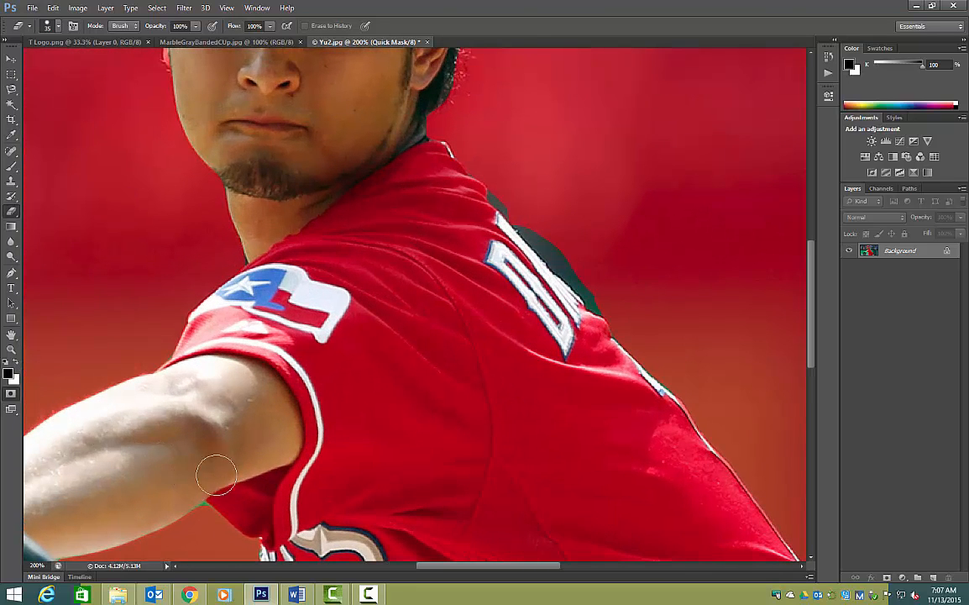
pyautogui.scroll(5, 285, 437)
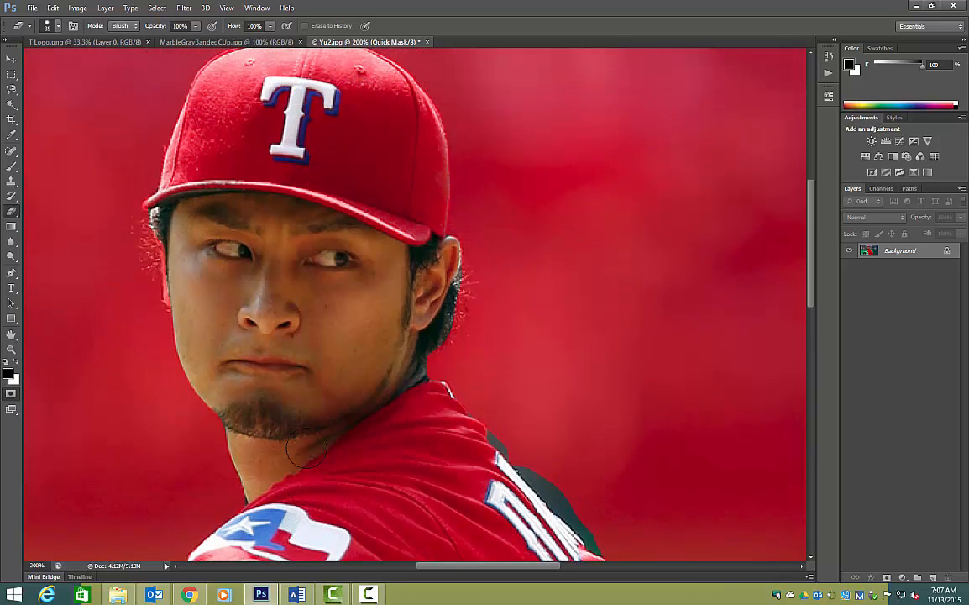
pyautogui.scroll(2, 307, 452)
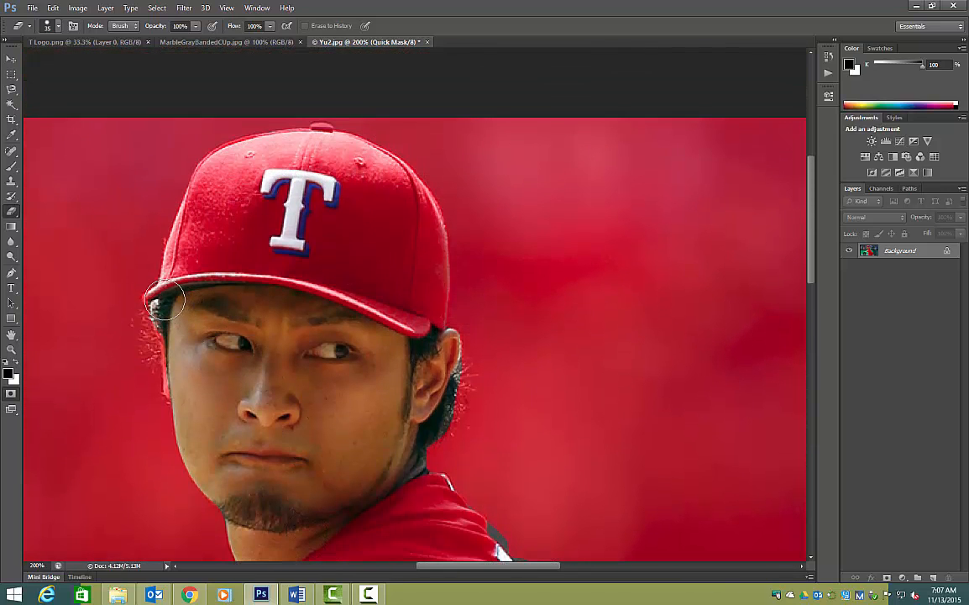
pyautogui.click(48, 27)
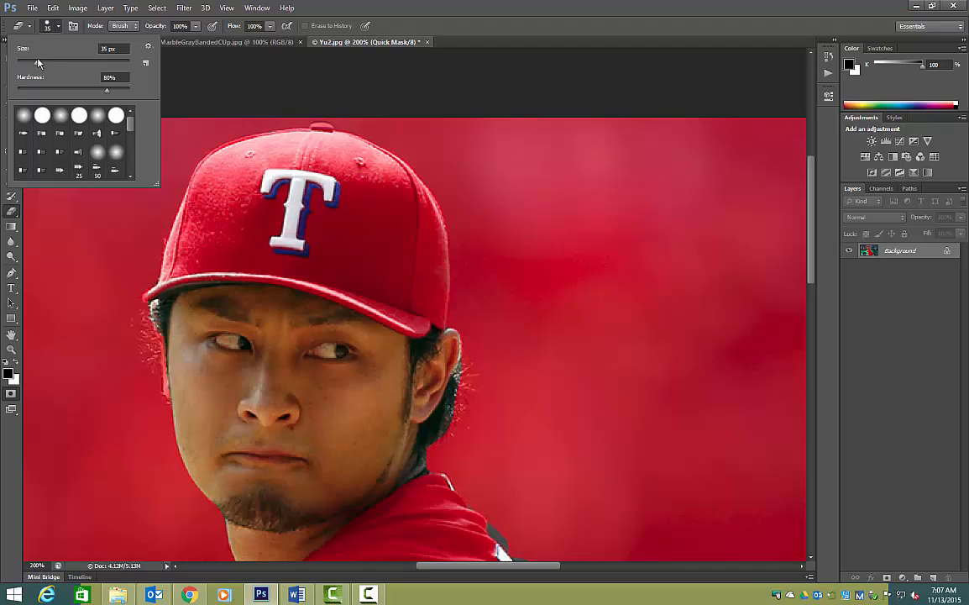
pyautogui.moveTo(37, 65); pyautogui.dragTo(22, 67)
pyautogui.press('Return')
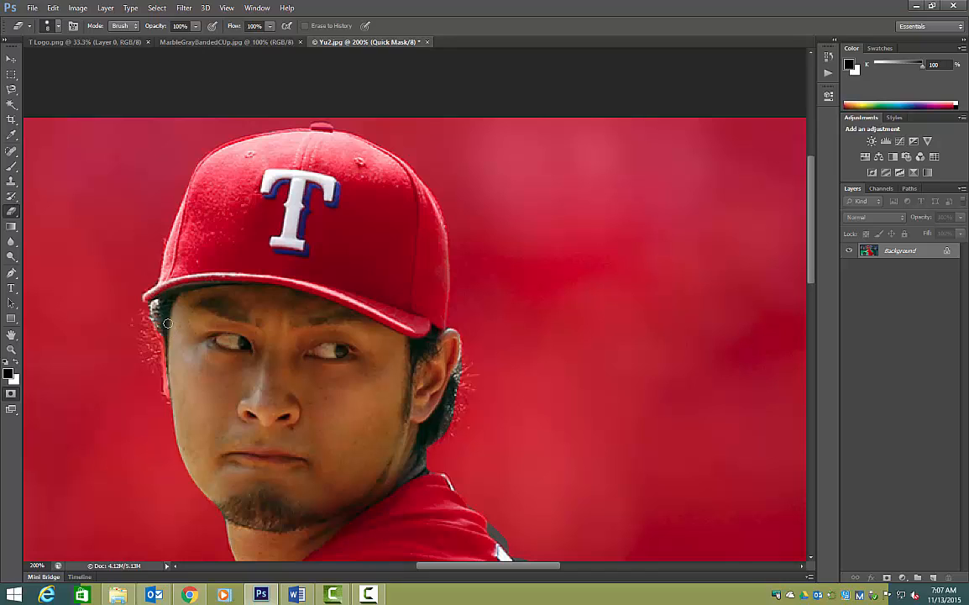
pyautogui.click(49, 27)
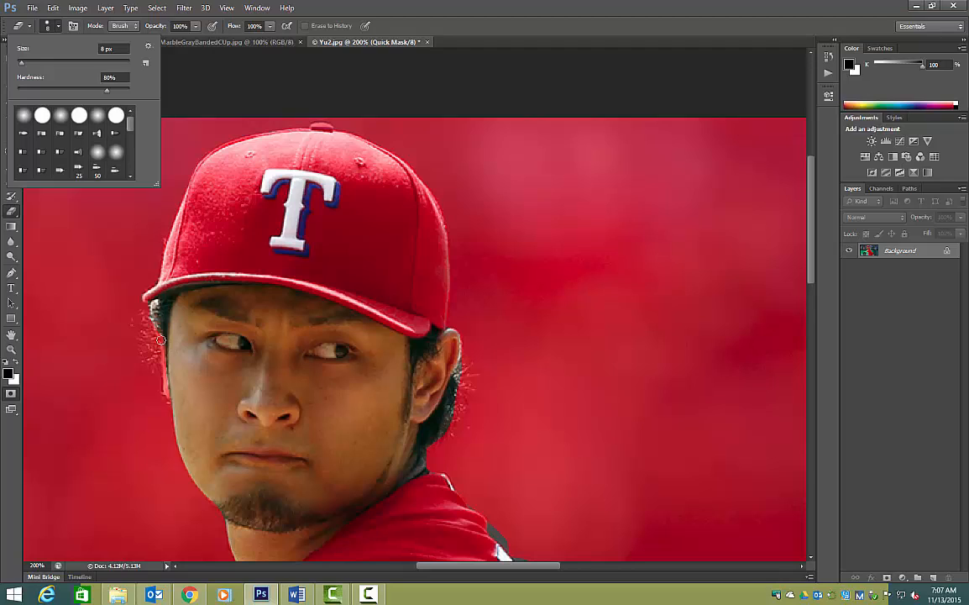
pyautogui.press('Return')
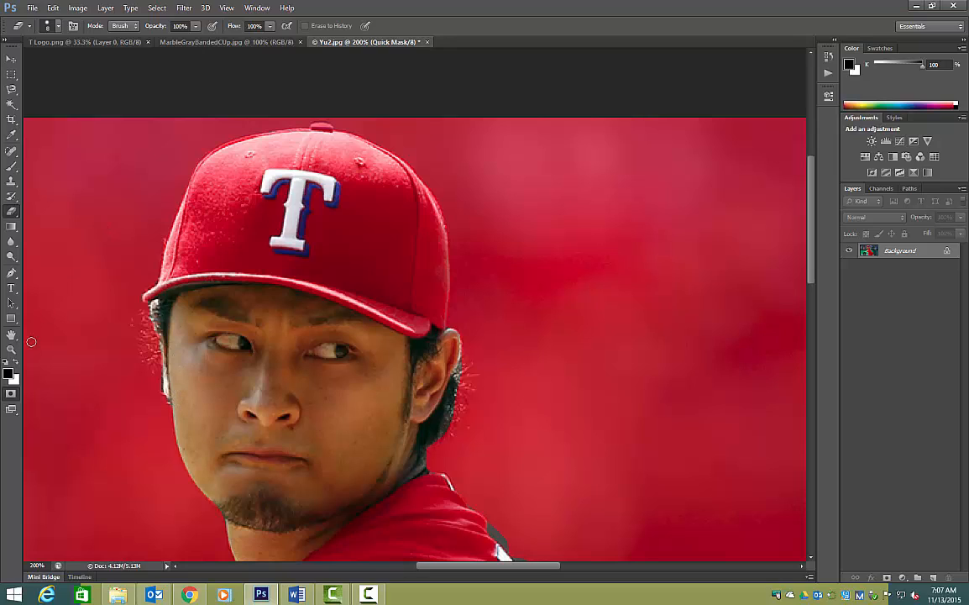
# Step: Touch up the mask along the cap's upper edge with swapped colors and turn Quick Mask back into a selection
pyautogui.click(14, 365)
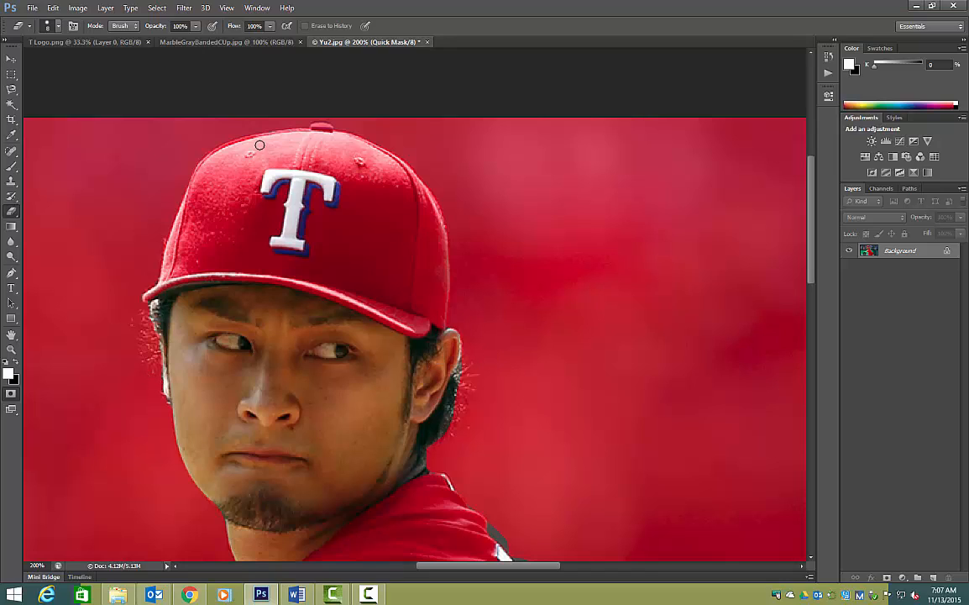
pyautogui.moveTo(281, 136); pyautogui.dragTo(270, 142)
pyautogui.click(16, 364)
pyautogui.press('q')
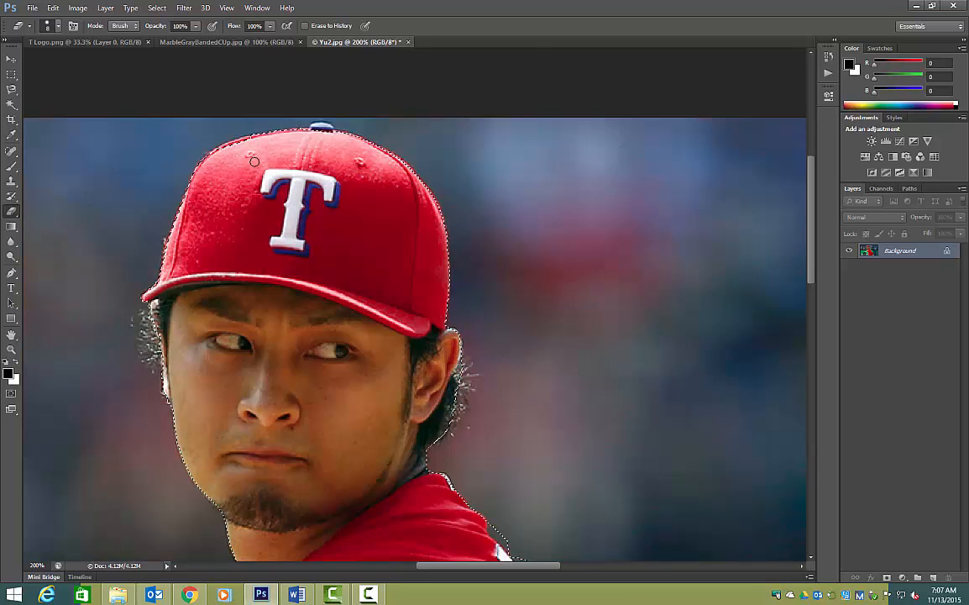
pyautogui.press('q')
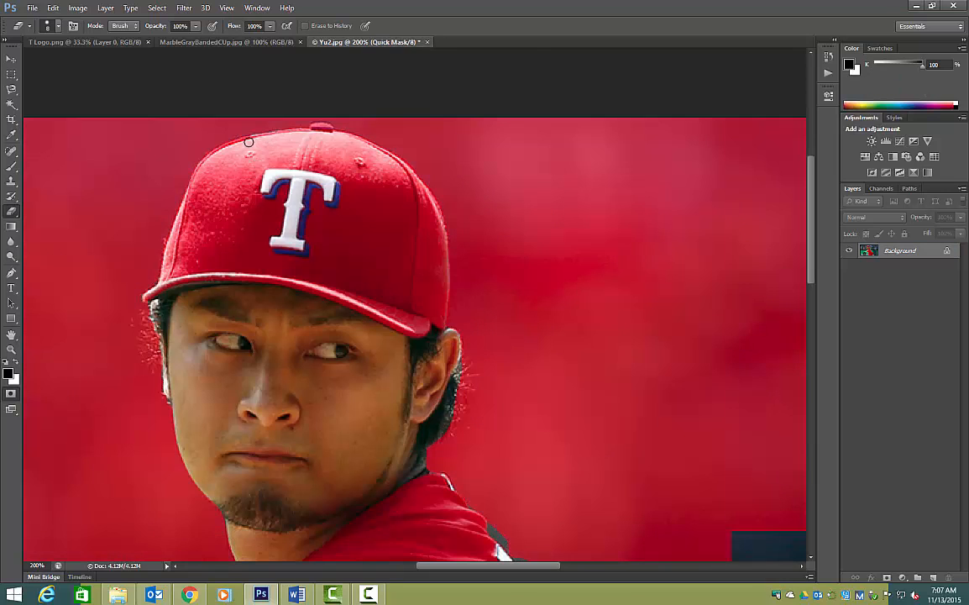
pyautogui.click(10, 105)
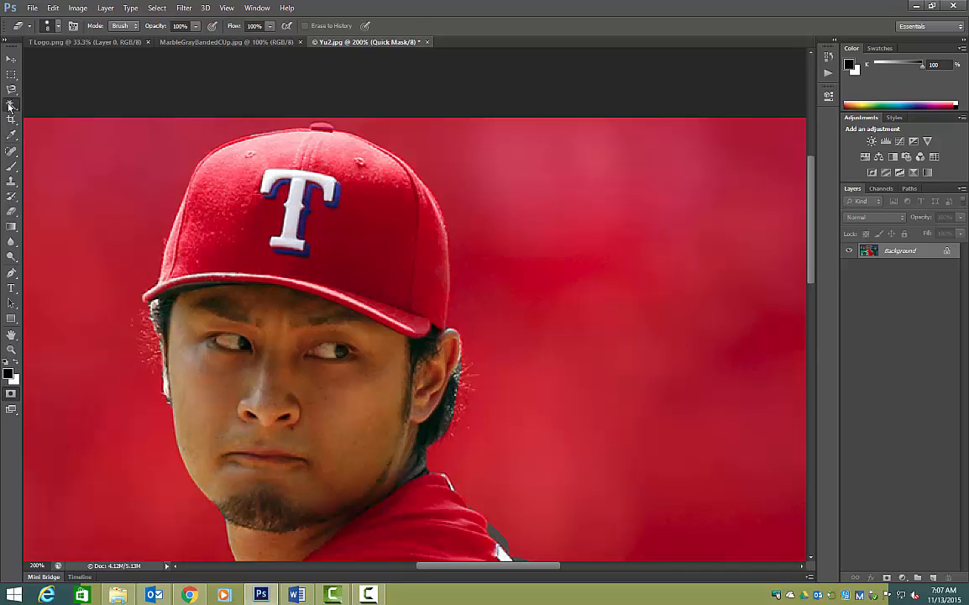
pyautogui.press('q')
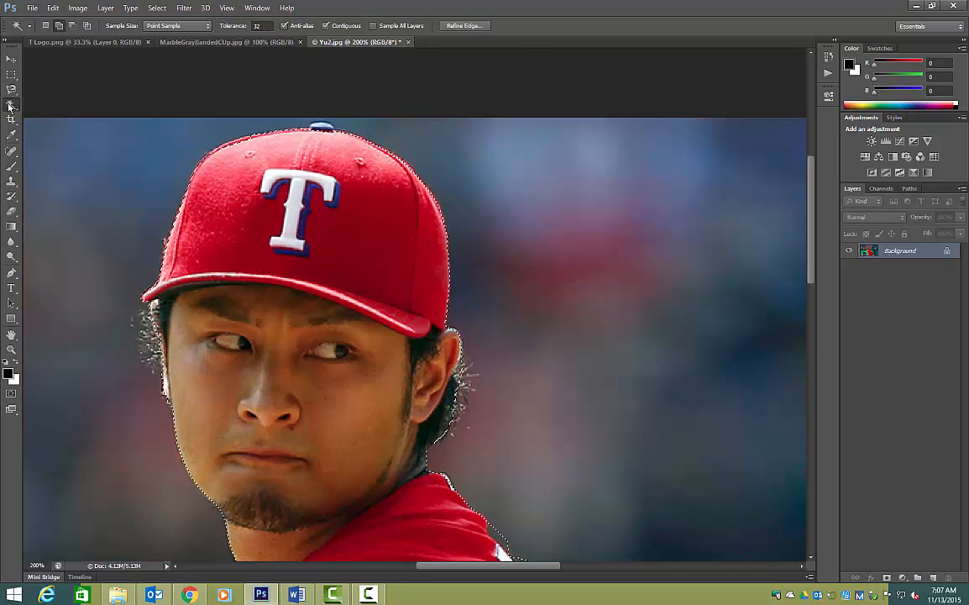
# Step: Subtract the background beside the lettering on the jersey's back from the selection with the Quick Selection tool
pyautogui.rightClick(10, 106)
pyautogui.click(45, 104)
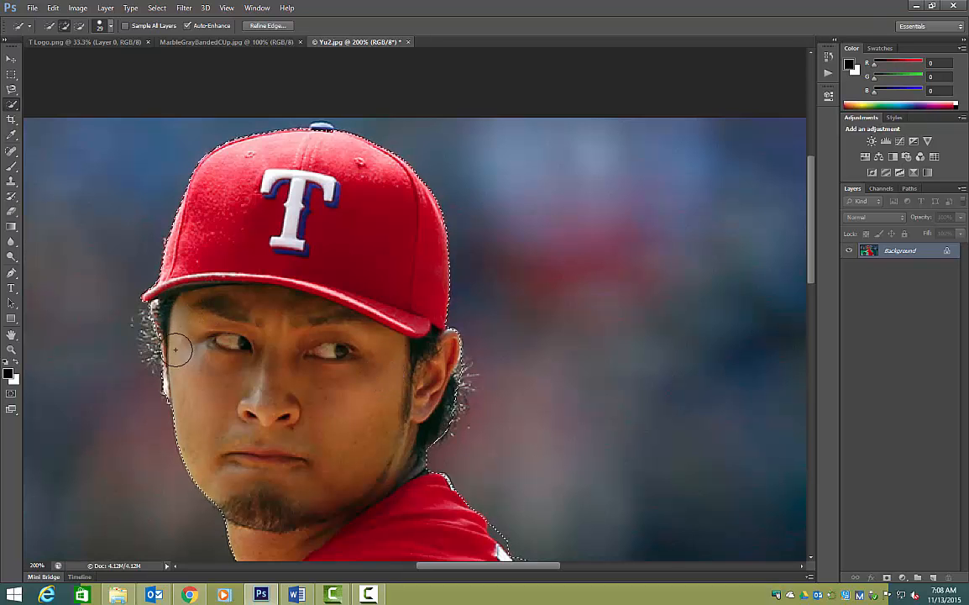
pyautogui.scroll(-6, 253, 297)
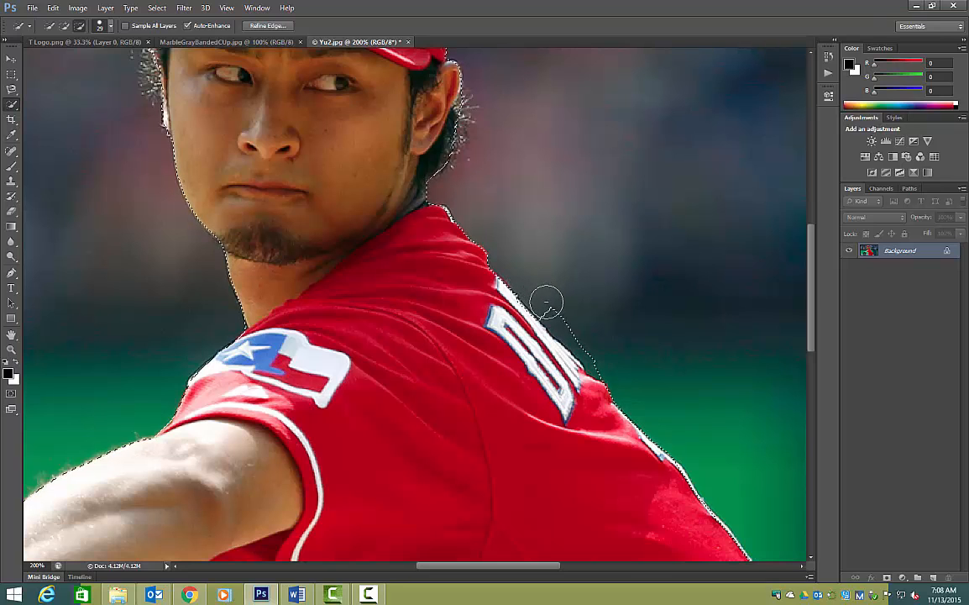
pyautogui.moveTo(574, 327); pyautogui.dragTo(599, 356)
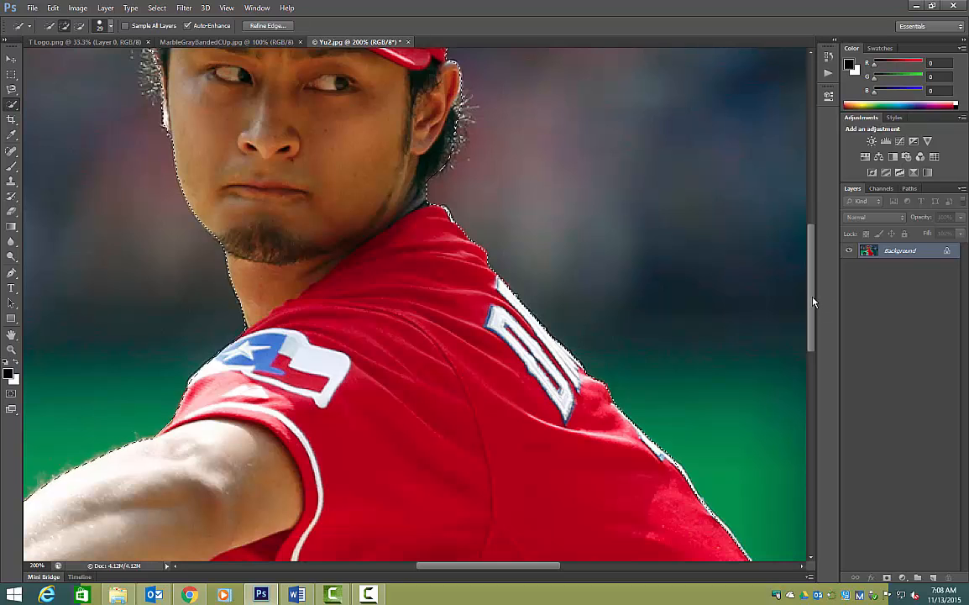
# Step: Trim the selection along the jersey's lower back and add the missing strip of pants, belt and jersey at the photo's bottom edge
pyautogui.moveTo(811, 304); pyautogui.dragTo(805, 359)
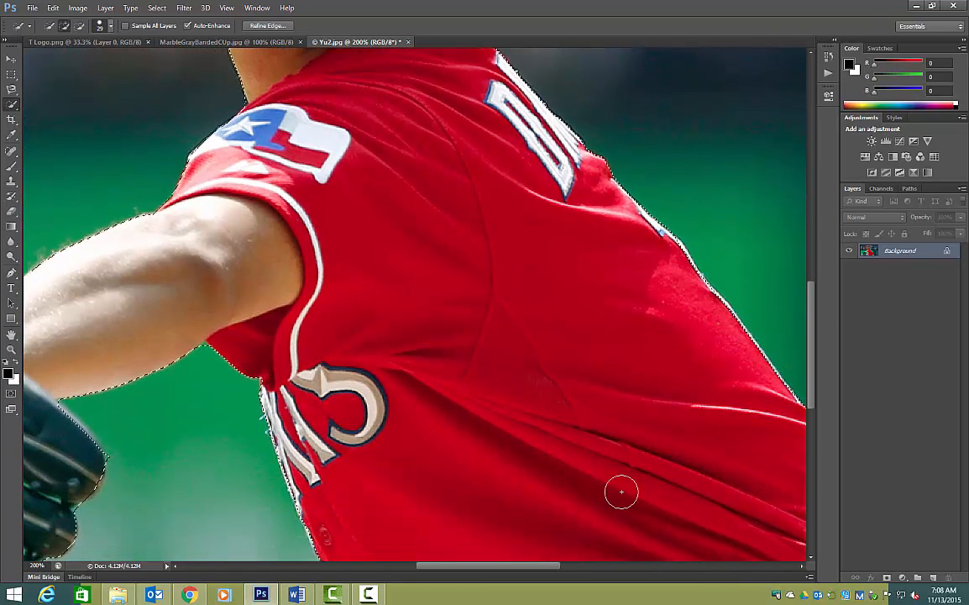
pyautogui.moveTo(540, 570); pyautogui.dragTo(599, 570)
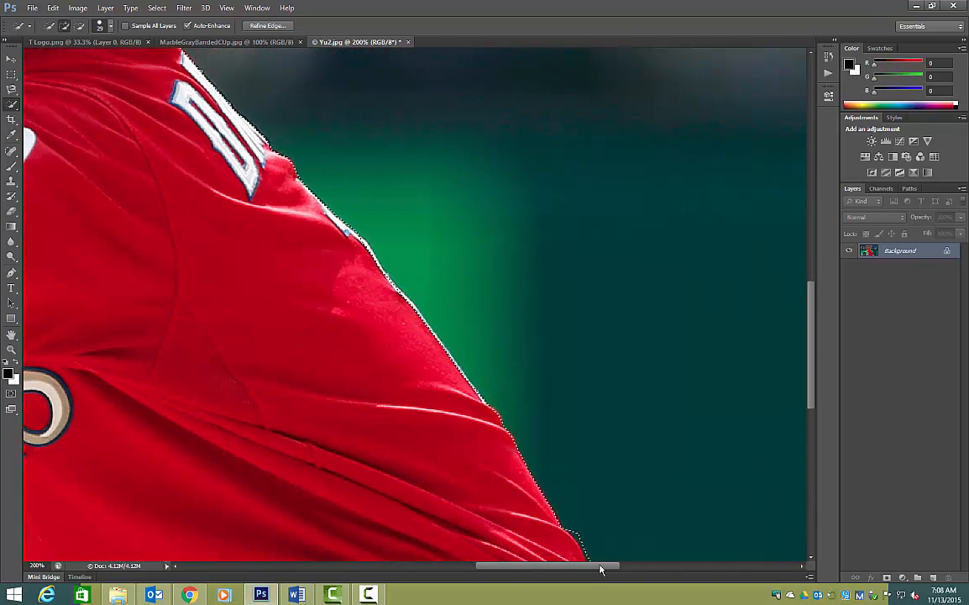
pyautogui.moveTo(811, 341); pyautogui.dragTo(811, 420)
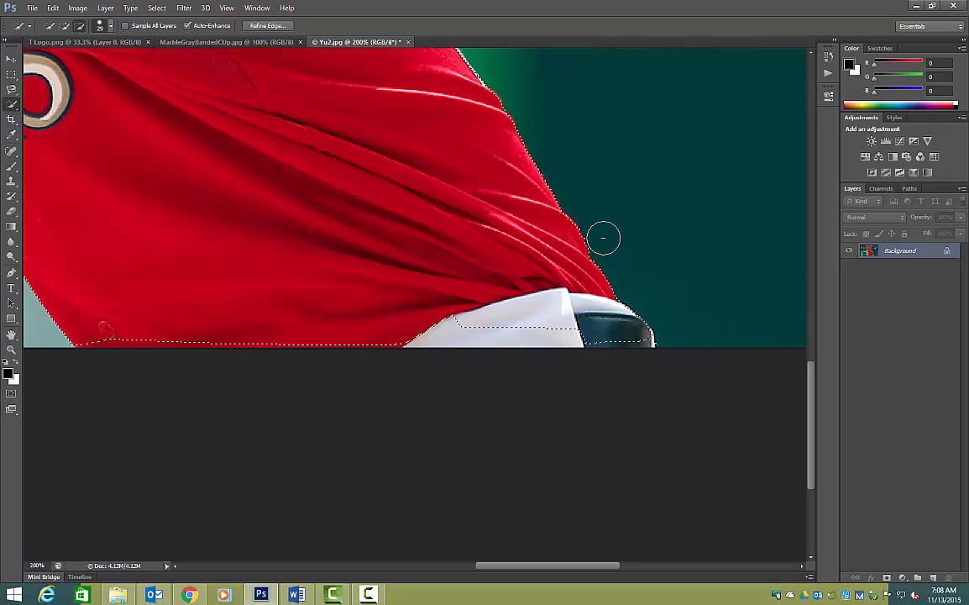
pyautogui.moveTo(652, 344); pyautogui.dragTo(232, 340)
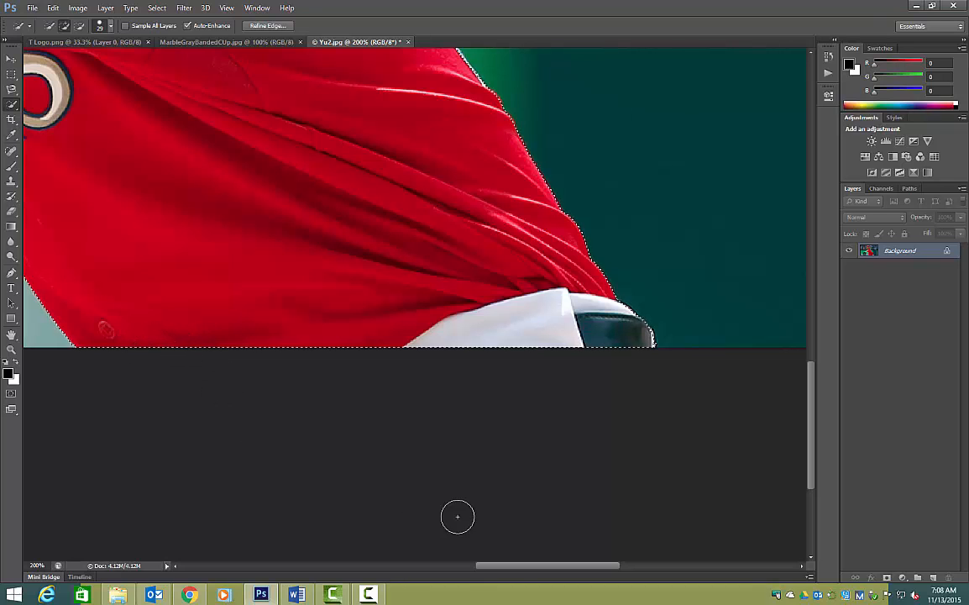
# Step: Add the missing strip of the glove along the photo's bottom edge to the selection
pyautogui.moveTo(518, 565); pyautogui.dragTo(434, 565)
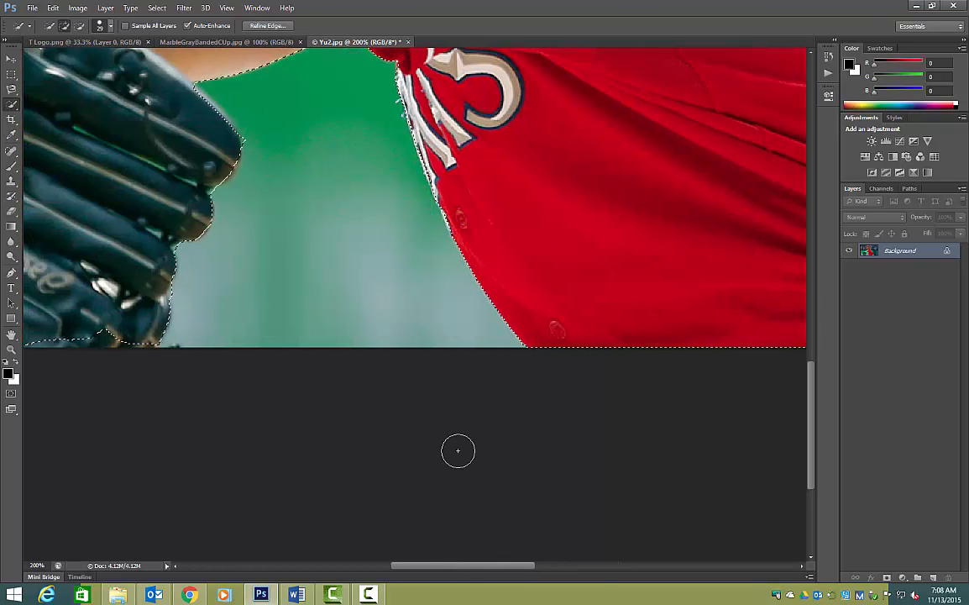
pyautogui.scroll(3, 456, 447)
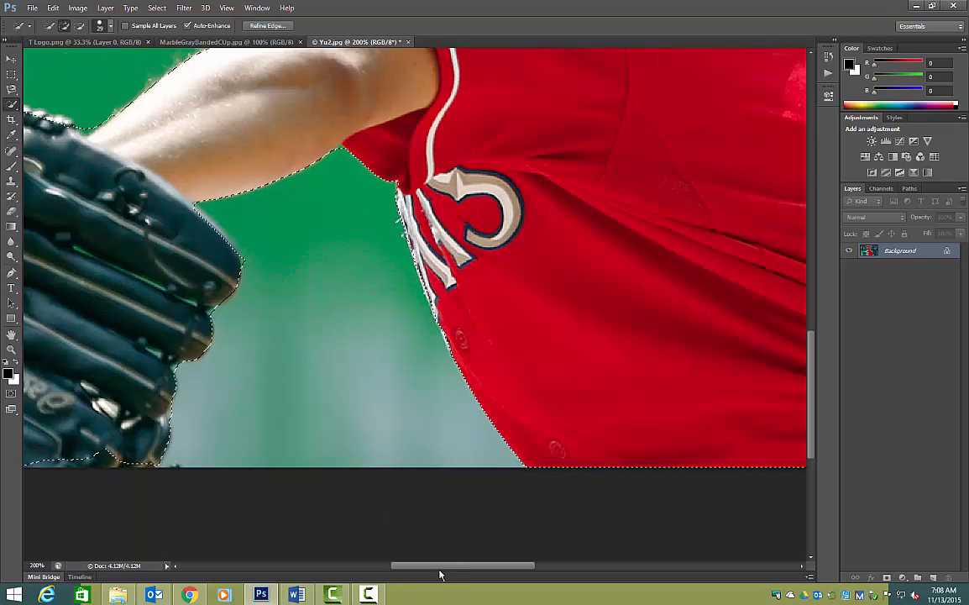
pyautogui.hscroll(-3, 386, 508)
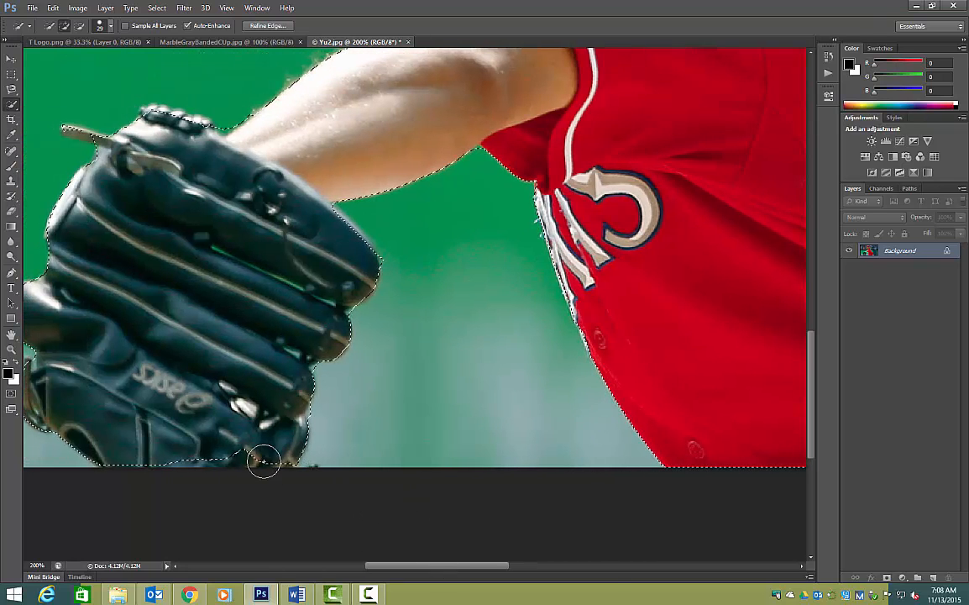
pyautogui.moveTo(274, 462); pyautogui.dragTo(123, 463)
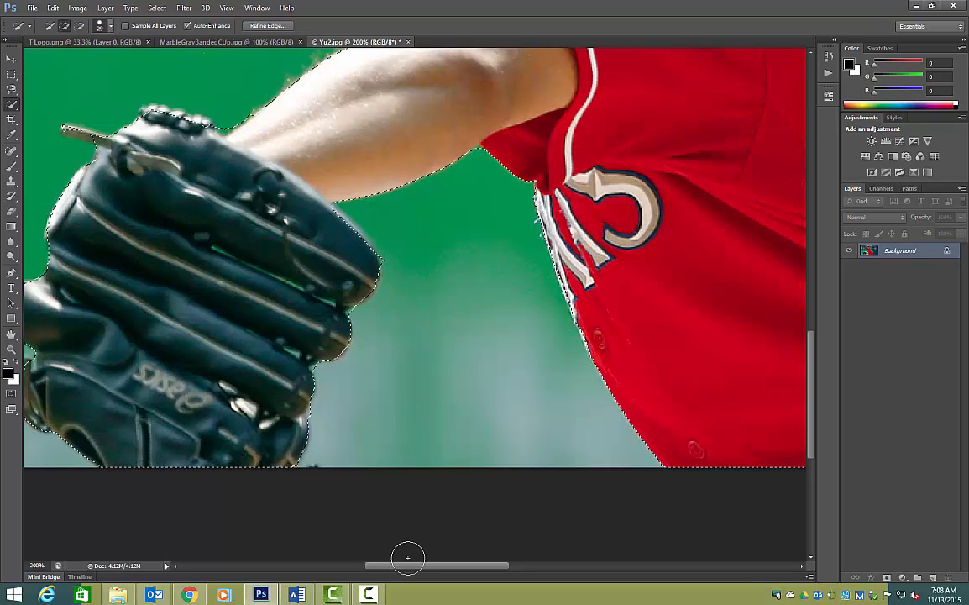
# Step: Reduce the Quick Selection brush size to 10 px and refine the selection along the strap at the glove's upper edge
pyautogui.moveTo(406, 571); pyautogui.dragTo(363, 569)
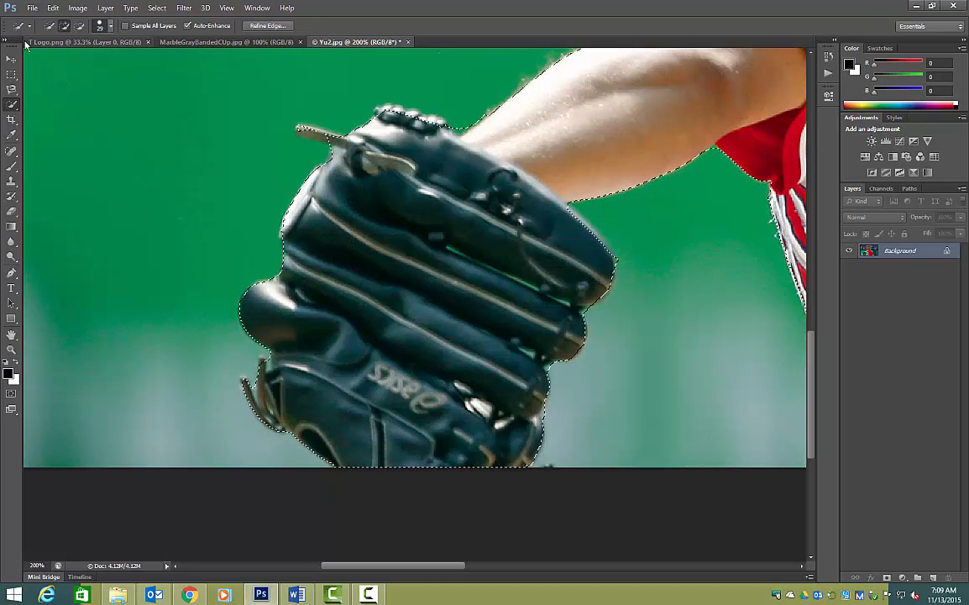
pyautogui.click(100, 26)
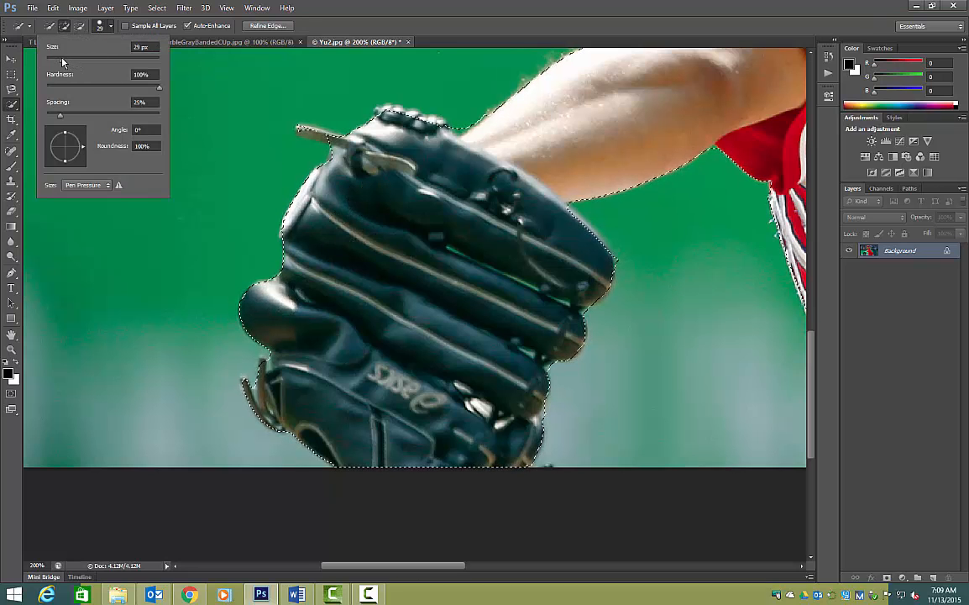
pyautogui.moveTo(61, 61); pyautogui.dragTo(51, 62)
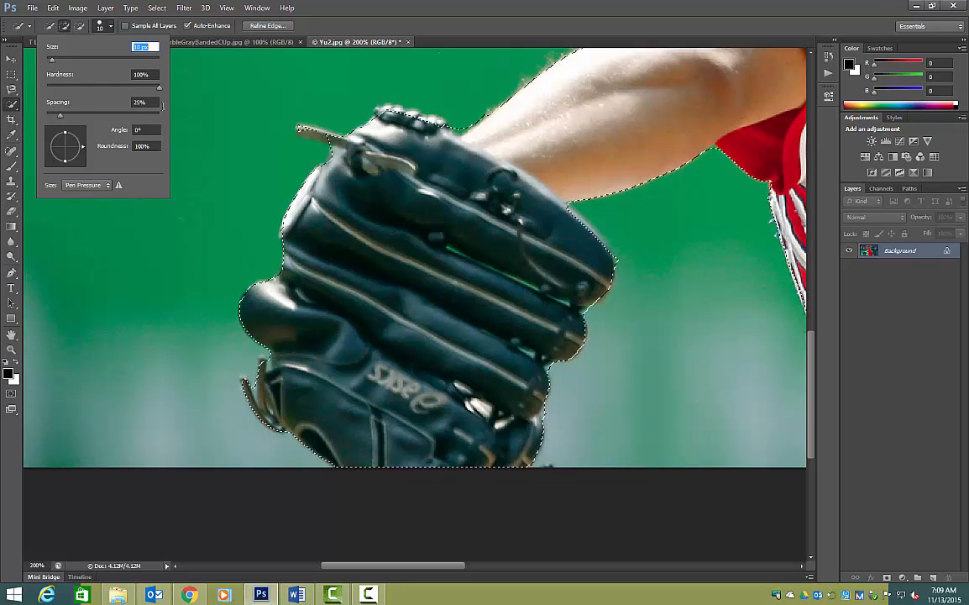
pyautogui.click(340, 141)
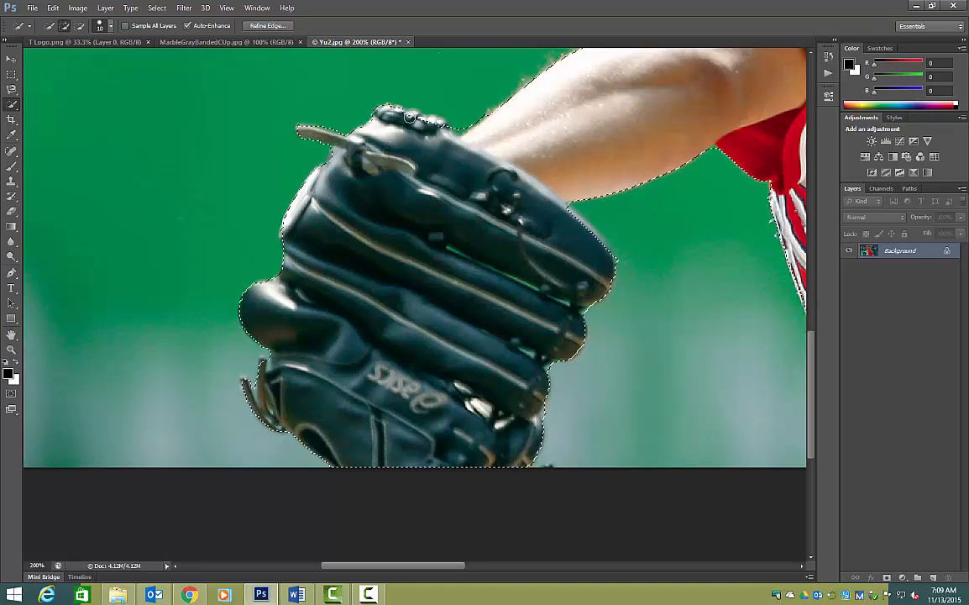
pyautogui.press('alt')
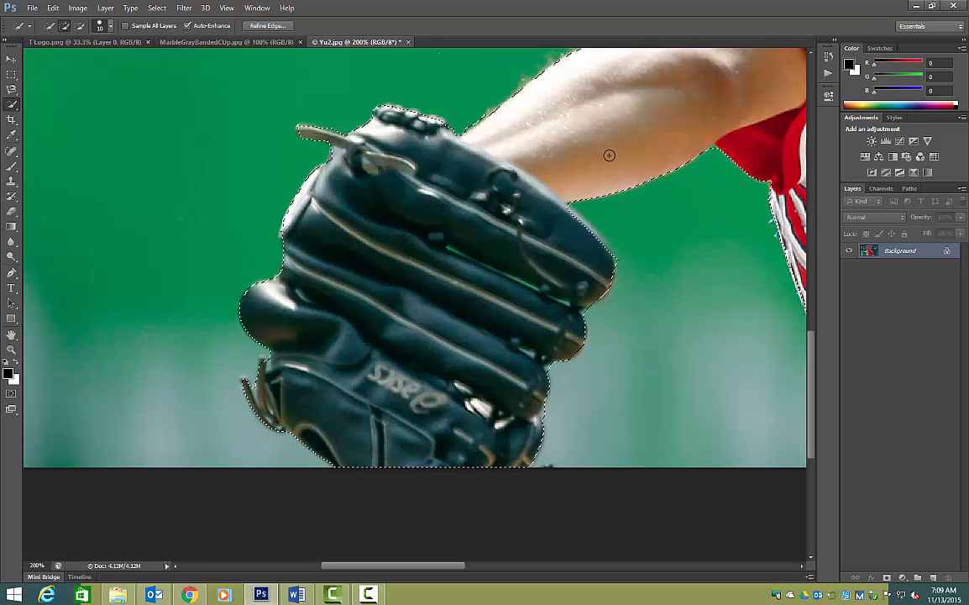
# Step: Undock the Yu2.jpg photo into its own floating window with the whole picture in view
pyautogui.scroll(5, 605, 333)
pyautogui.scroll(3, 605, 333)
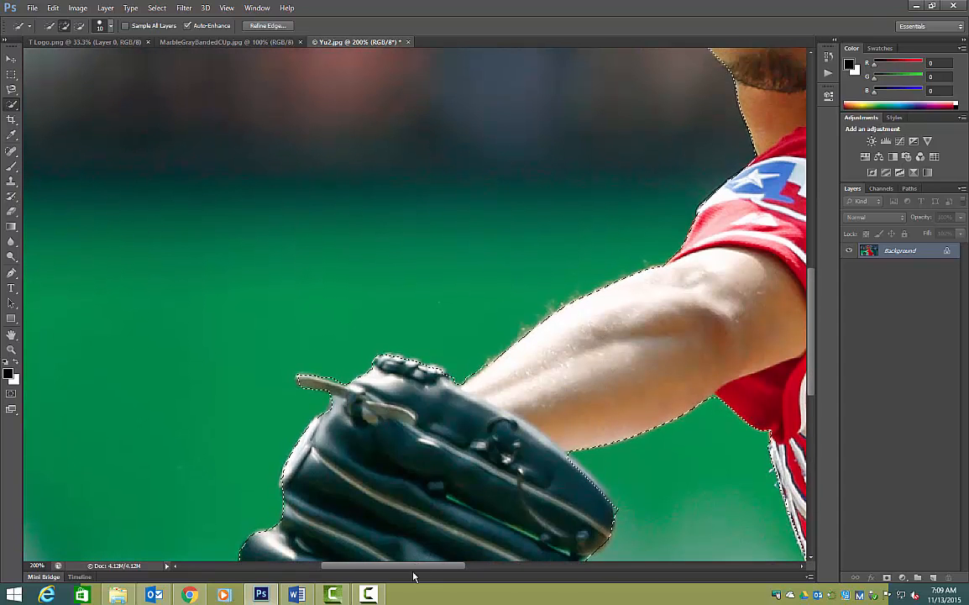
pyautogui.hscroll(10, 413, 572)
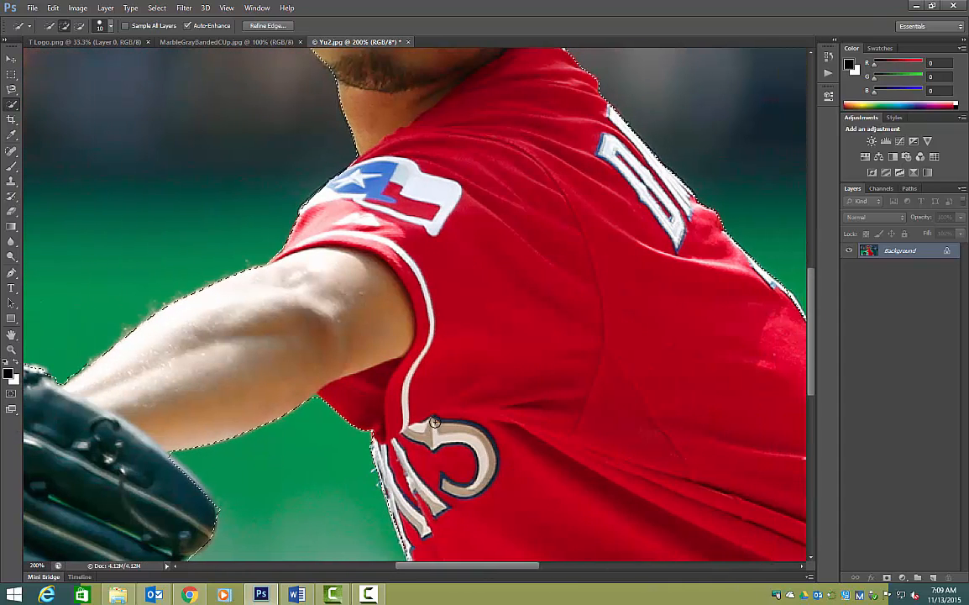
pyautogui.hotkey('ctrl', '-')
pyautogui.hotkey('ctrl', '-')
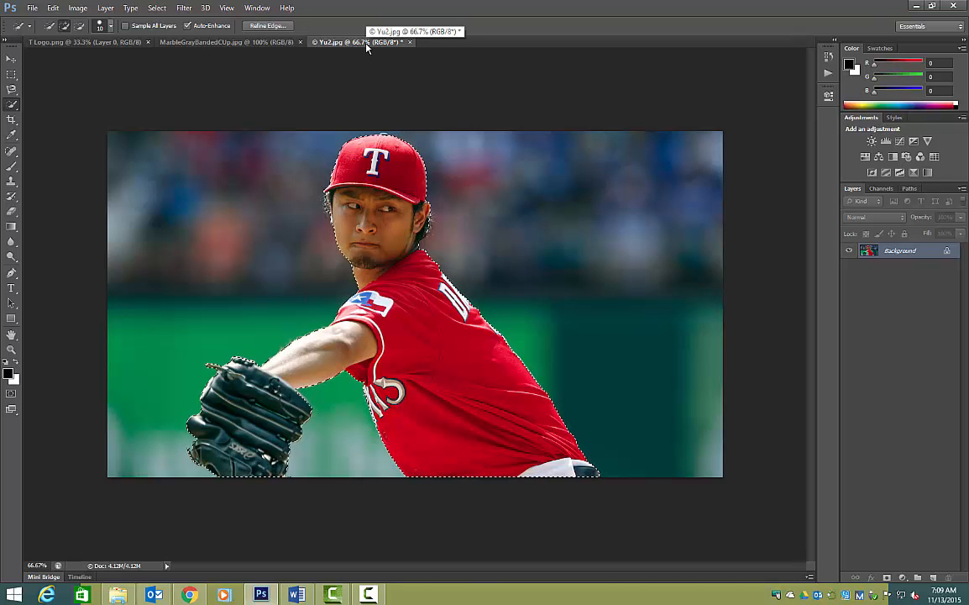
pyautogui.moveTo(370, 46); pyautogui.dragTo(508, 157)
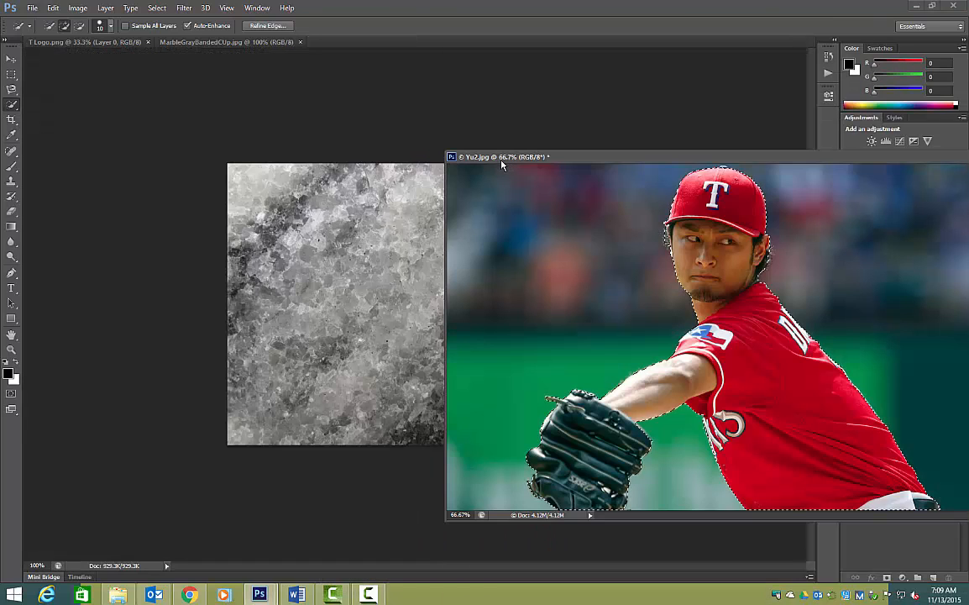
# Step: Create a 1680 × 1050 pixel RGB document at 72 pixels/inch with a white background and dock the floating documents again
pyautogui.click(32, 8)
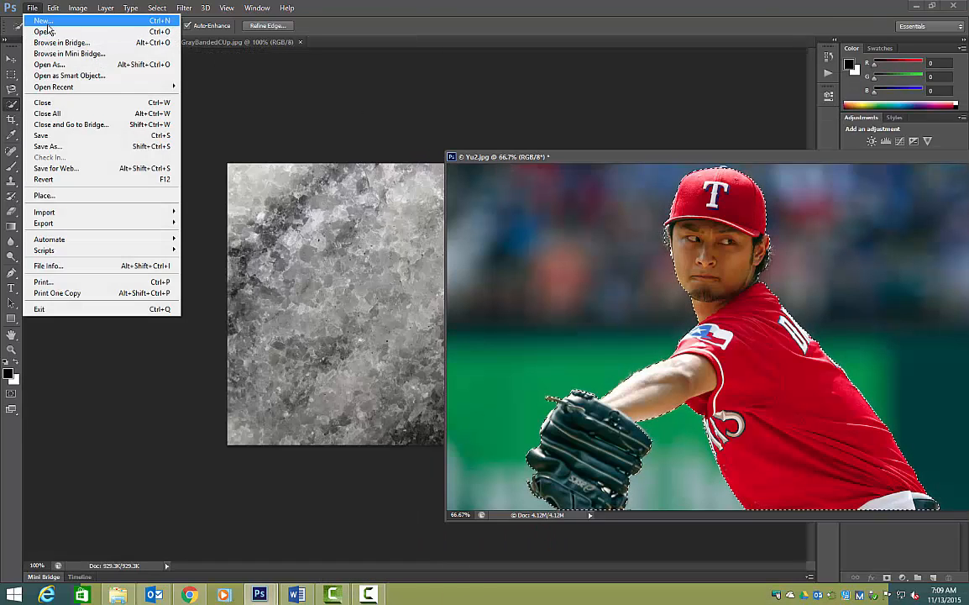
pyautogui.click(45, 21)
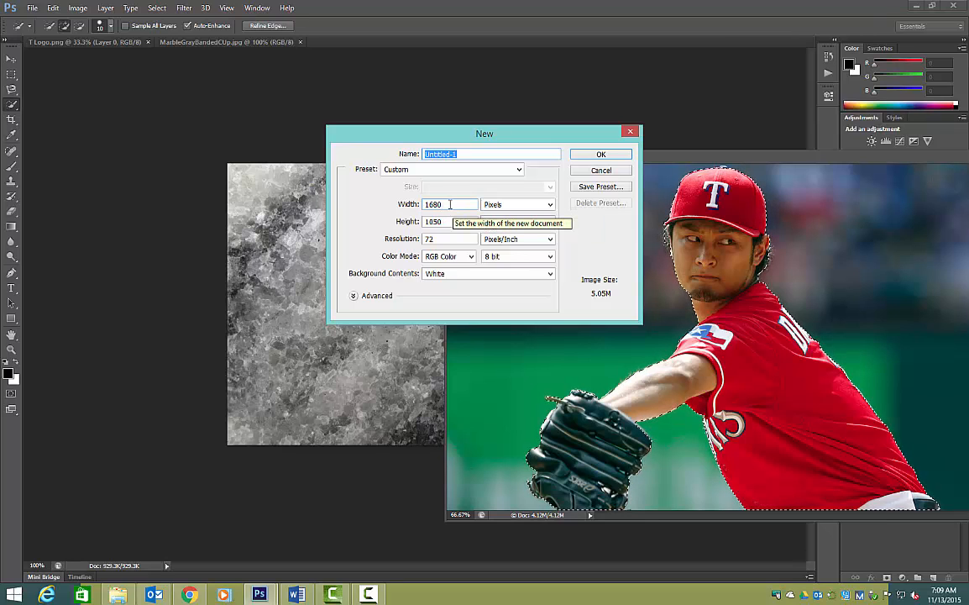
pyautogui.click(469, 204)
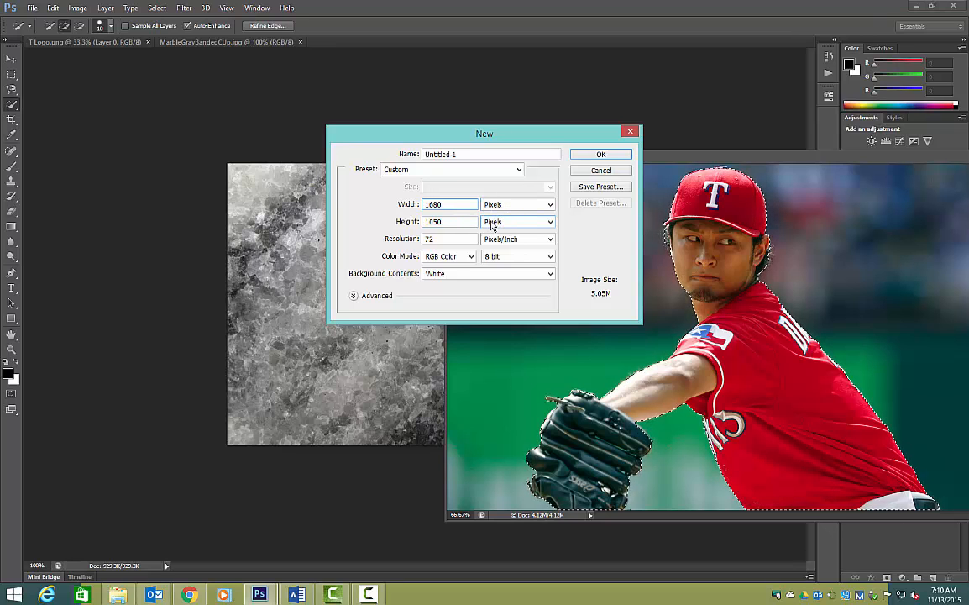
pyautogui.click(595, 155)
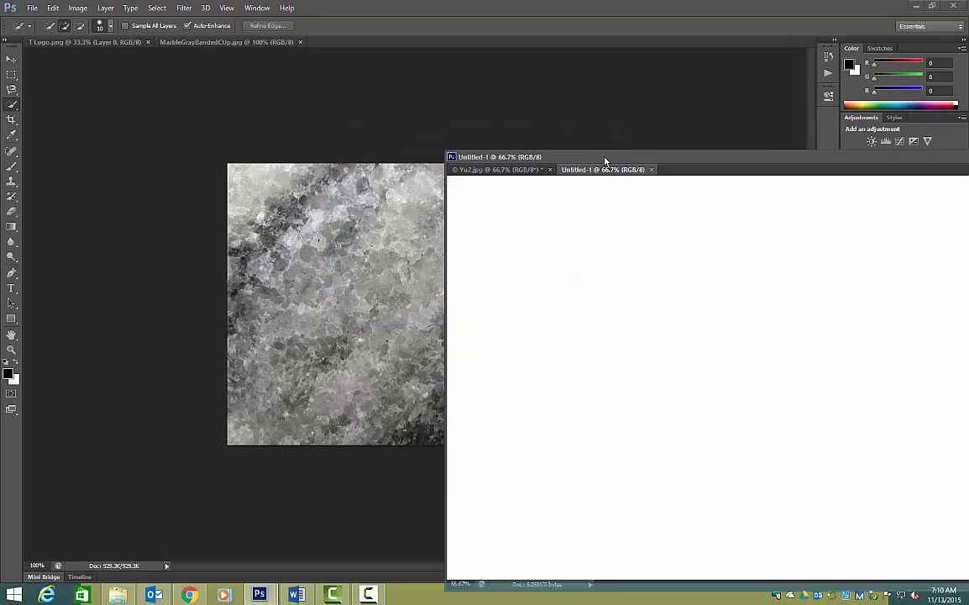
pyautogui.moveTo(605, 160); pyautogui.dragTo(232, 40)
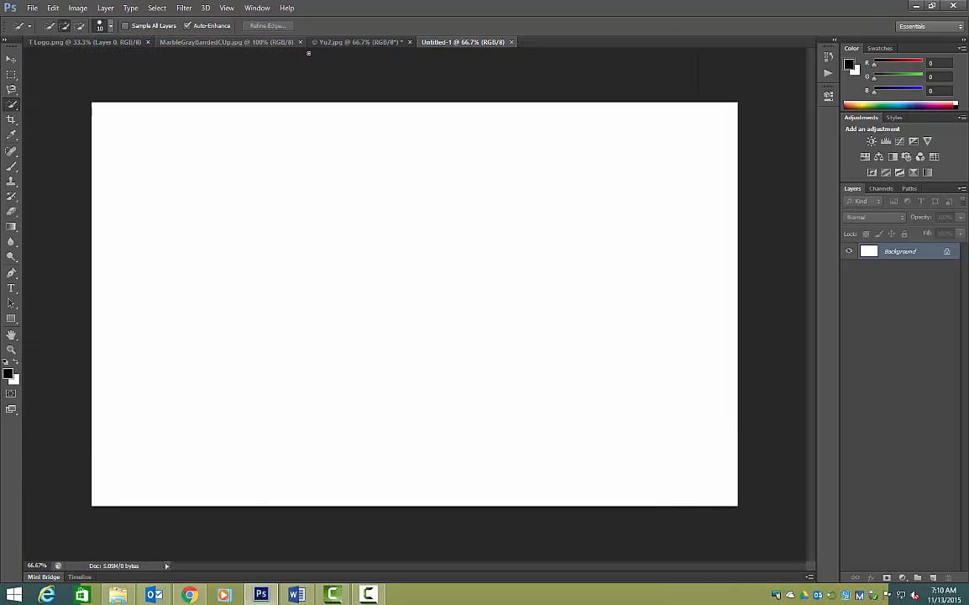
# Step: Float the Yu2.jpg photo, copy the selected pitcher into the blank document with the Move tool, and dock the photo again
pyautogui.click(384, 43)
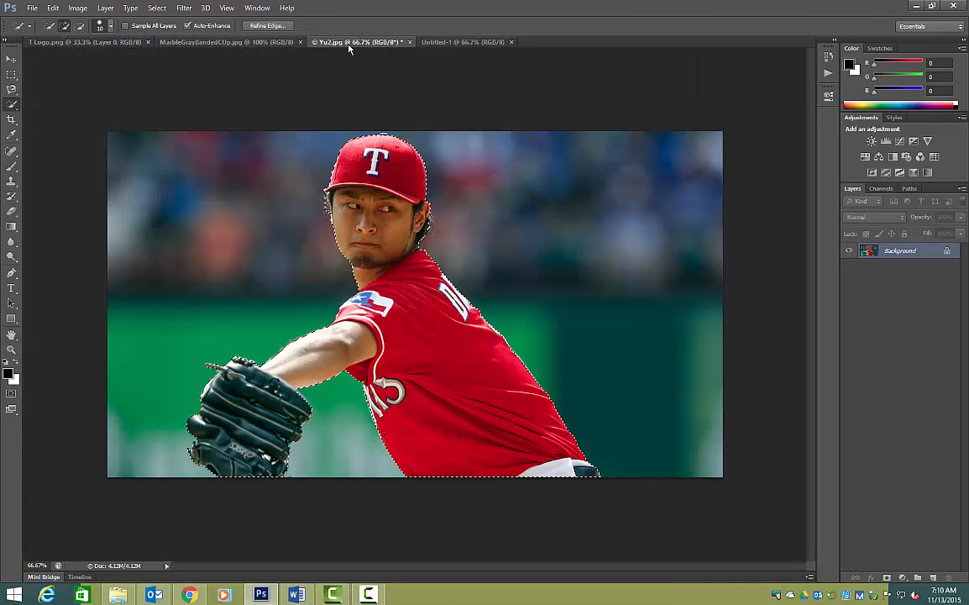
pyautogui.moveTo(349, 48); pyautogui.dragTo(478, 147)
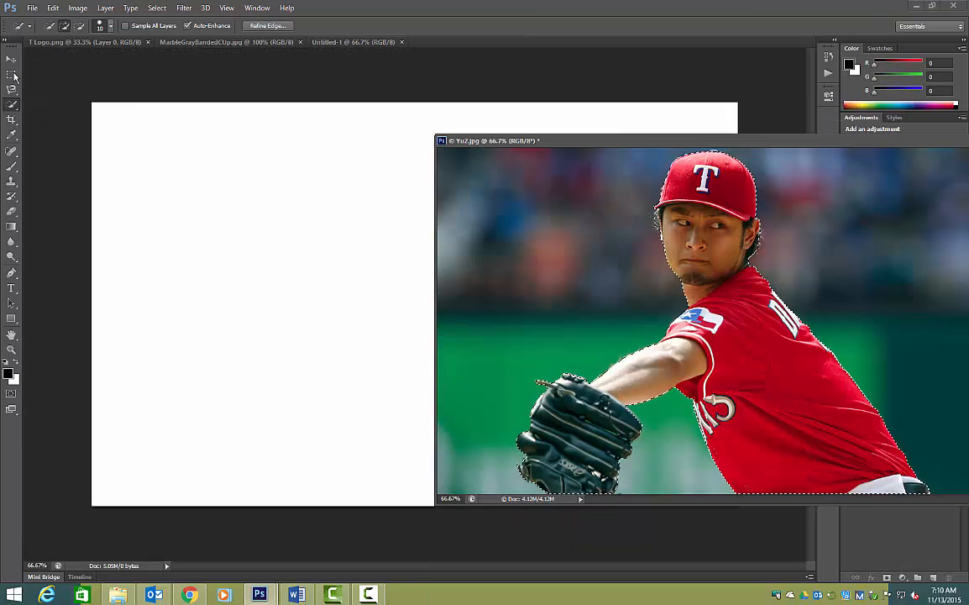
pyautogui.click(11, 59)
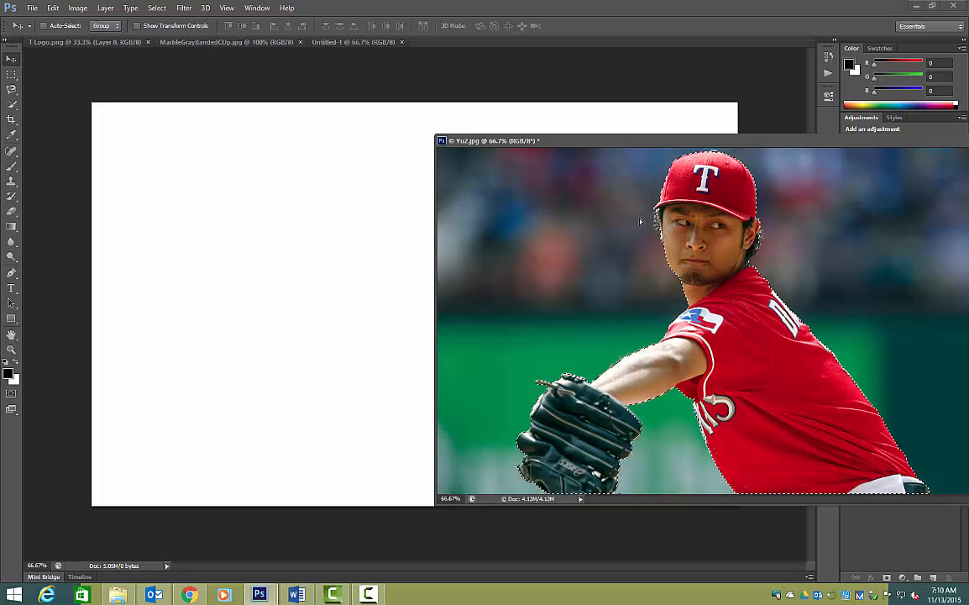
pyautogui.moveTo(641, 221); pyautogui.dragTo(285, 220)
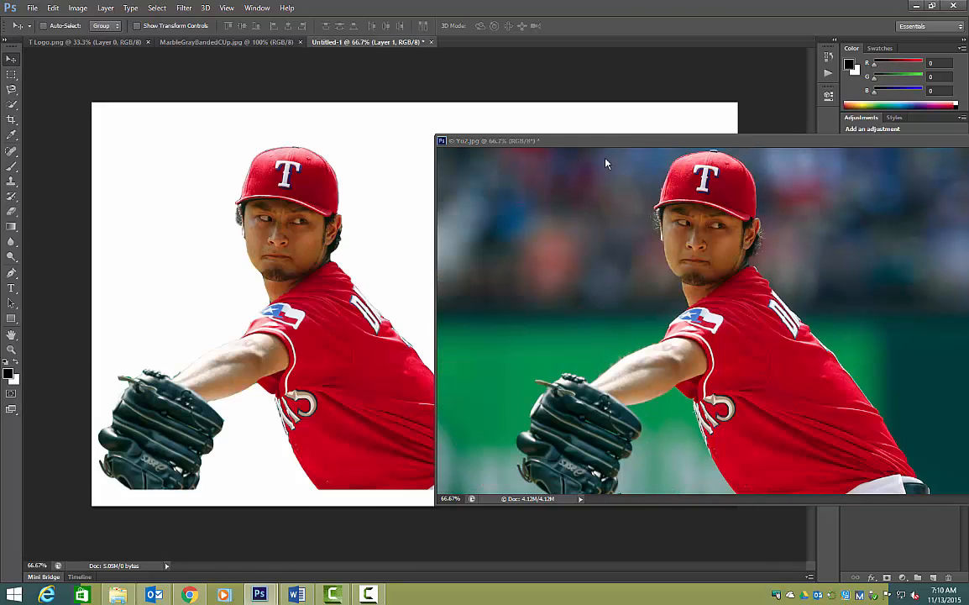
pyautogui.moveTo(661, 145); pyautogui.dragTo(662, 42)
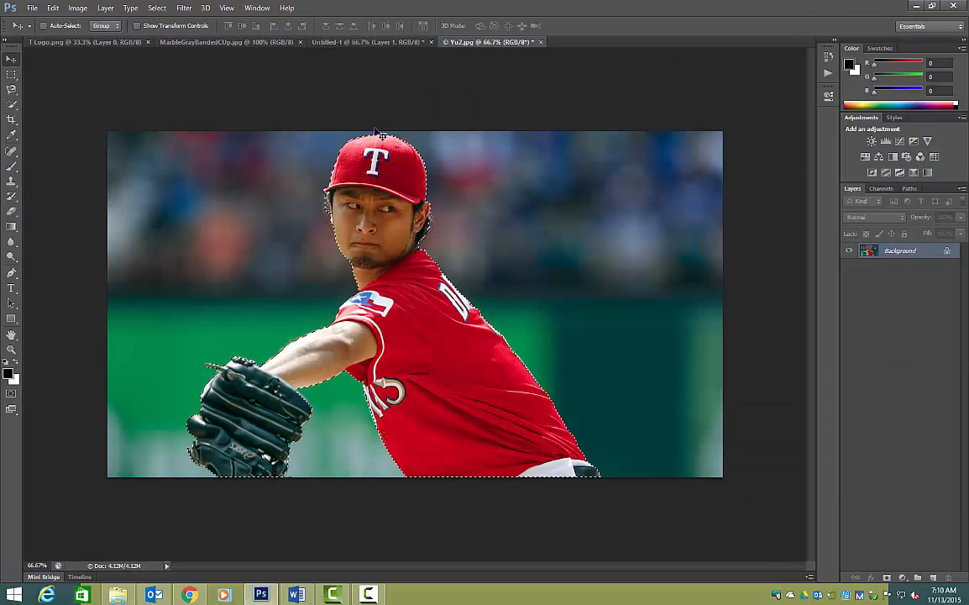
# Step: Position the pitcher cutout in the right part of the white canvas with its cut-off lower edge flush with the canvas bottom
pyautogui.click(368, 43)
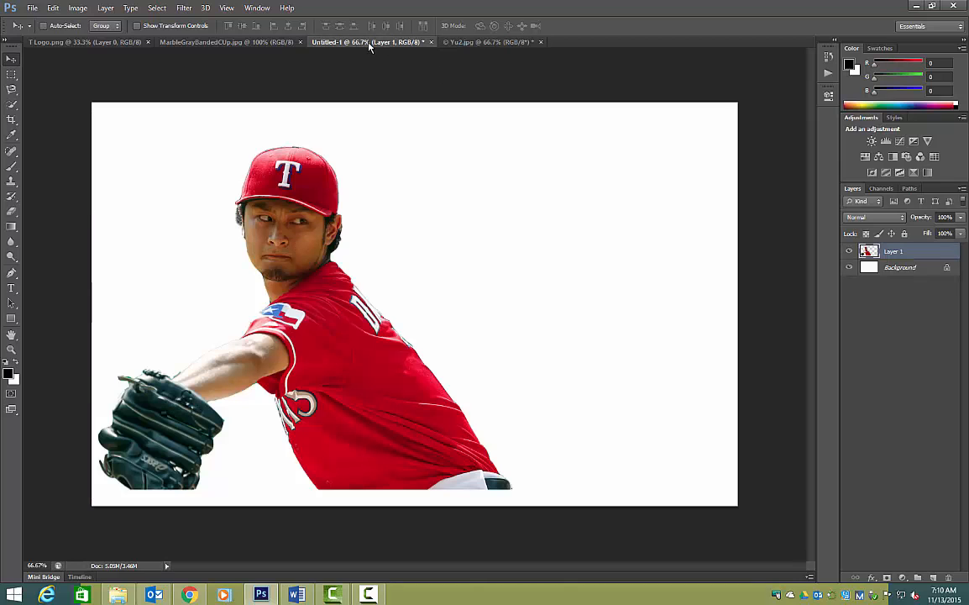
pyautogui.moveTo(333, 373); pyautogui.dragTo(542, 375)
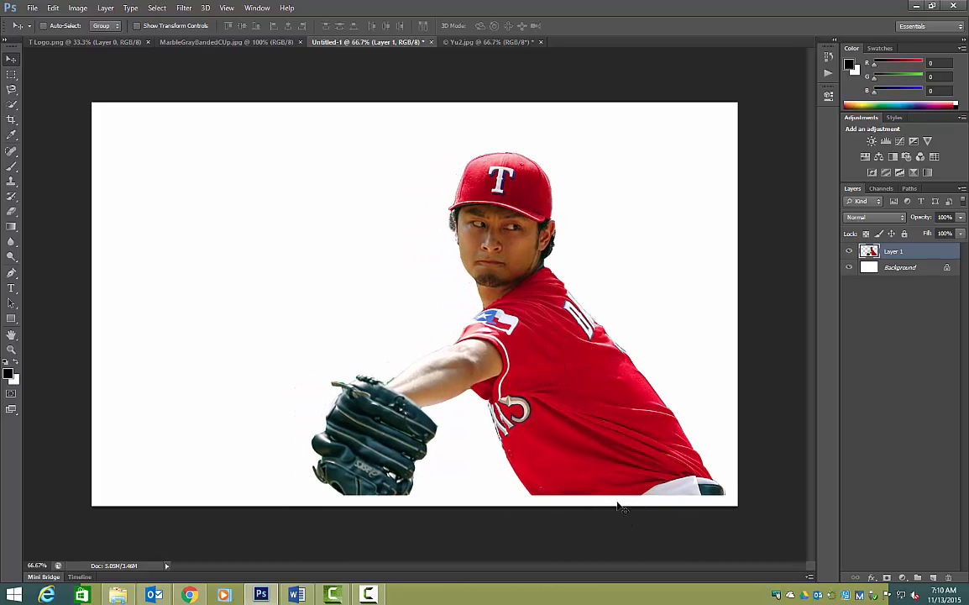
pyautogui.press('Down')
pyautogui.press('Down')
pyautogui.press('Down')
pyautogui.press('Down')
pyautogui.press('Down')
pyautogui.press('Down')
pyautogui.press('Down')
pyautogui.press('Down')
pyautogui.press('Down')
pyautogui.press('Down')
pyautogui.press('Down')
pyautogui.press('Down')
pyautogui.press('Down')
pyautogui.press('Down')
pyautogui.press('Down')
pyautogui.press('Down')
pyautogui.press('Down')
pyautogui.press('Down')
pyautogui.press('Down')
pyautogui.press('Down')
pyautogui.press('Down')
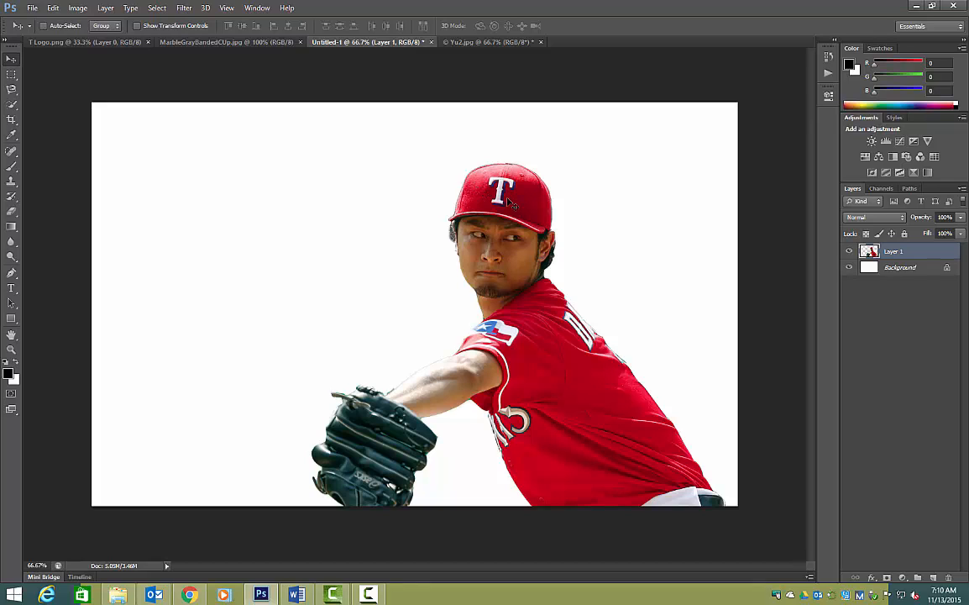
# Step: Enlarge the pitcher layer proportionally to about 107.36% from its upper-left corner with Free Transform
pyautogui.hotkey('ctrl', 't')
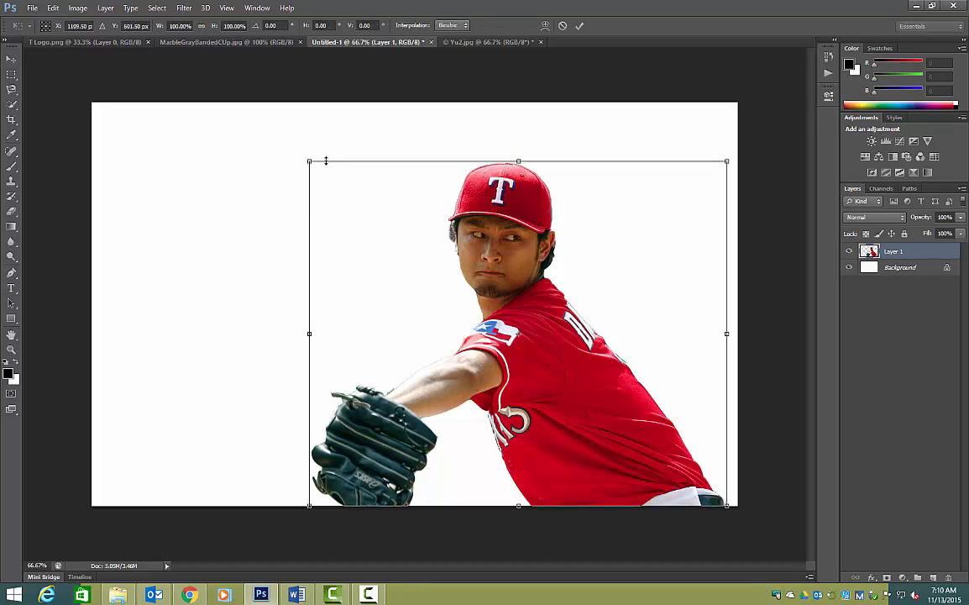
pyautogui.moveTo(308, 159); pyautogui.dragTo(283, 139)
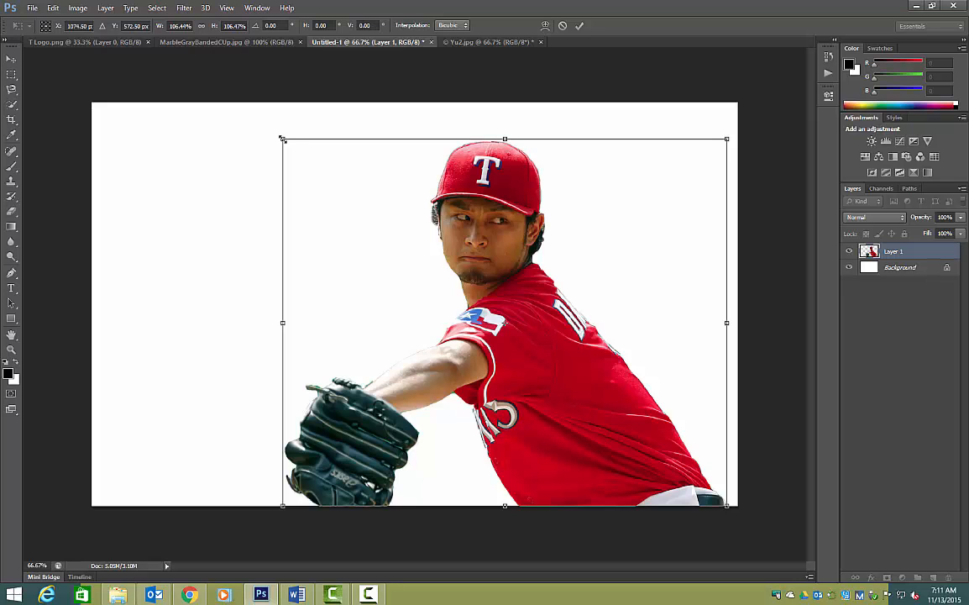
pyautogui.moveTo(283, 138); pyautogui.dragTo(278, 136)
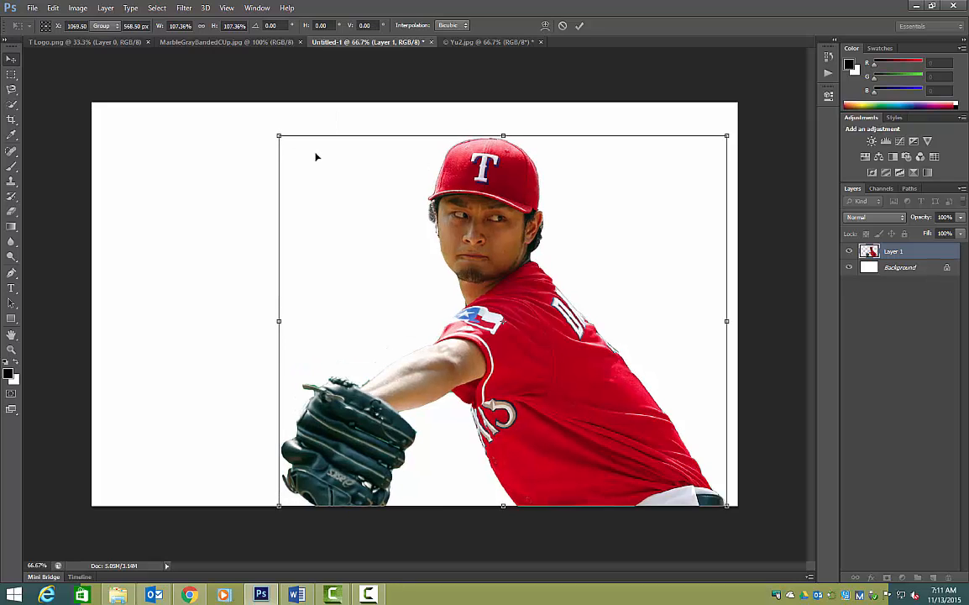
pyautogui.press('Return')
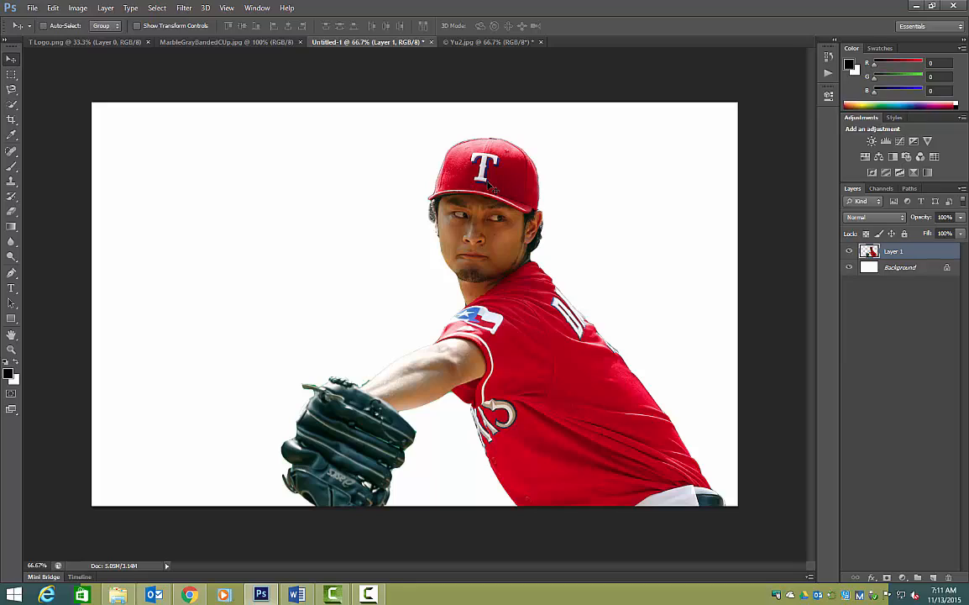
# Step: Rename the pitcher layer as yu and duplicate it
pyautogui.doubleClick(896, 252)
pyautogui.write('yu')
pyautogui.press('Return')
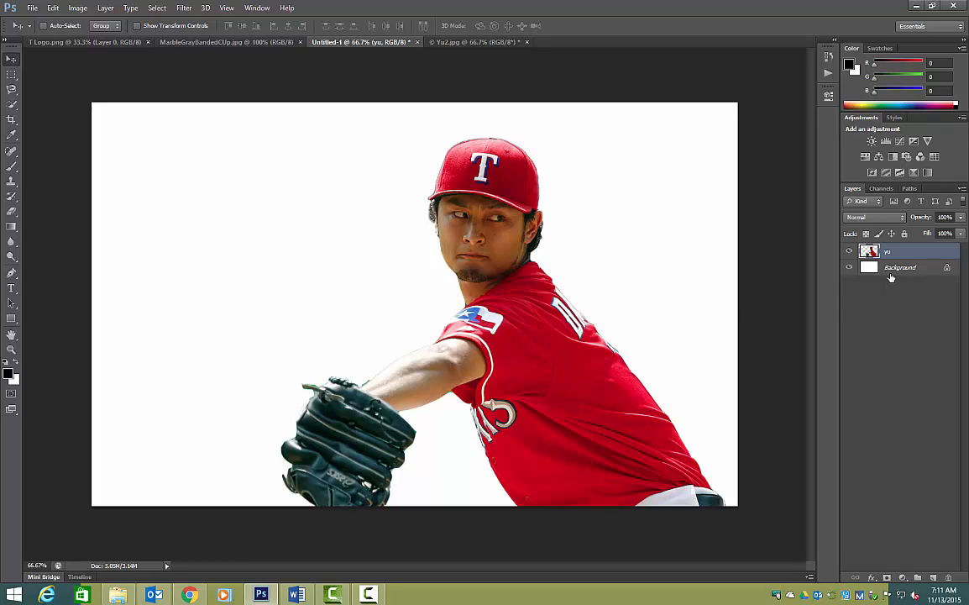
pyautogui.hotkey('ctrl', 'j')
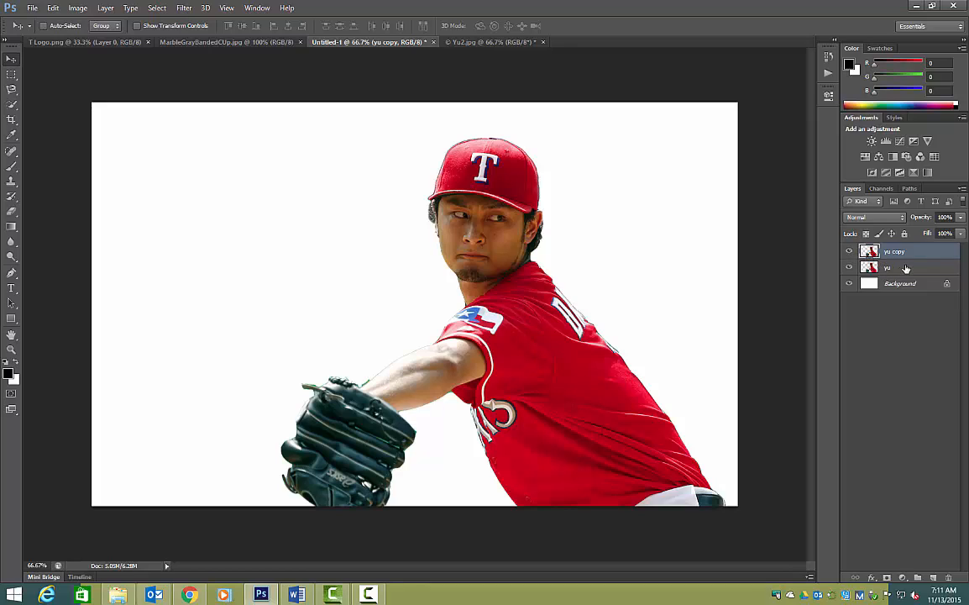
# Step: Hide the yu copy layer and turn the original yu layer into a black silhouette by setting the Levels white output to 0
pyautogui.click(896, 268)
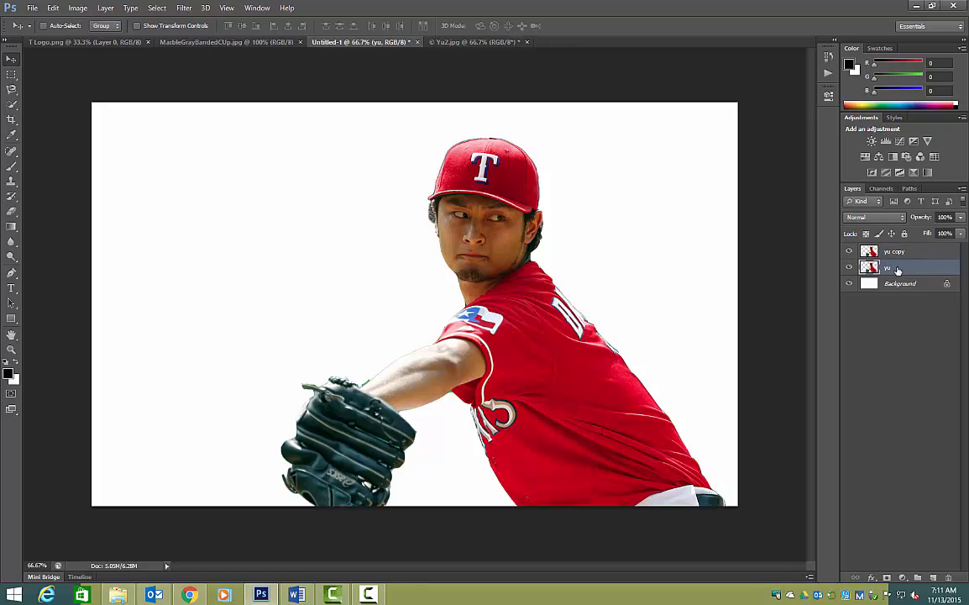
pyautogui.click(850, 253)
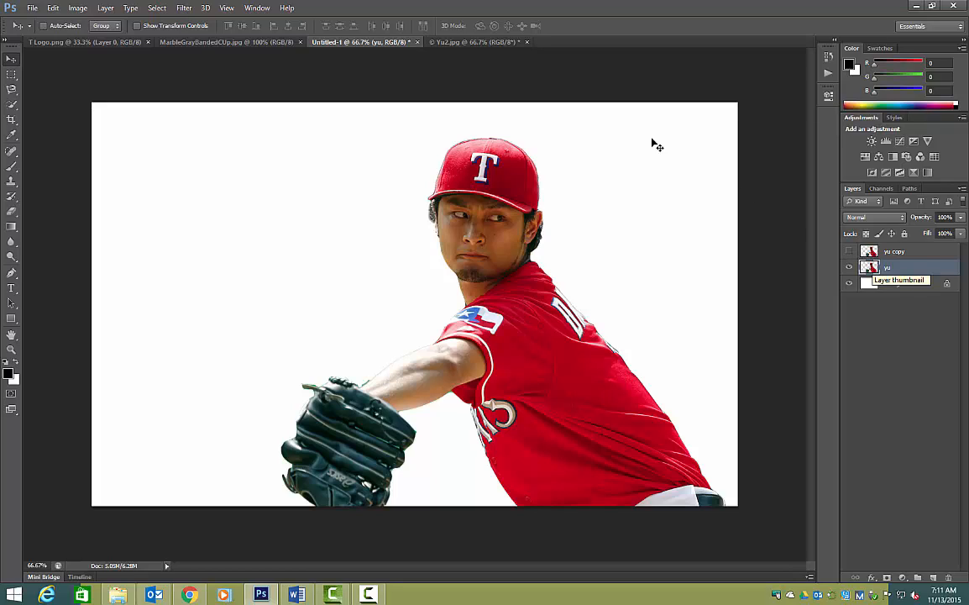
pyautogui.click(77, 7)
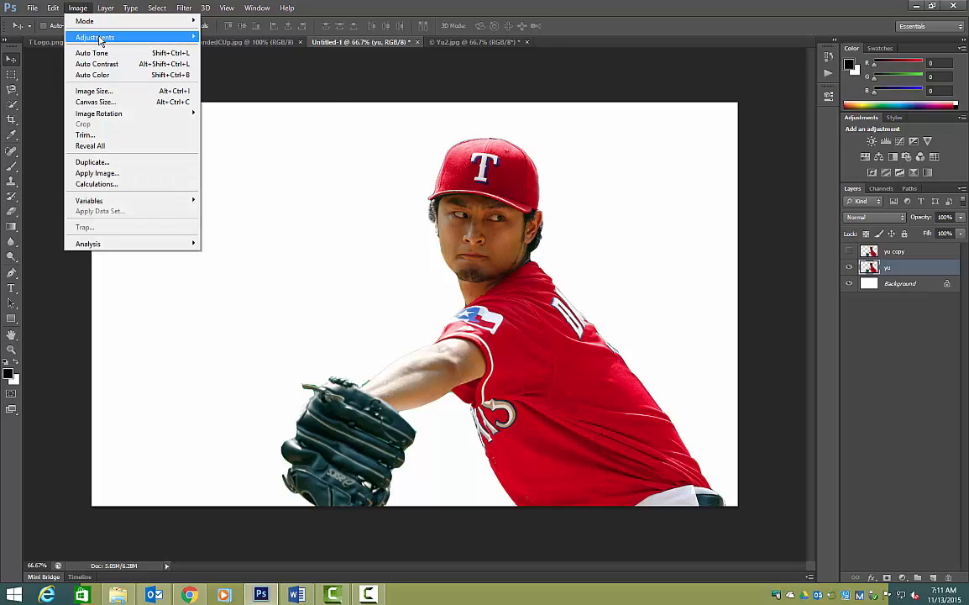
pyautogui.moveTo(99, 37)
pyautogui.click(227, 47)
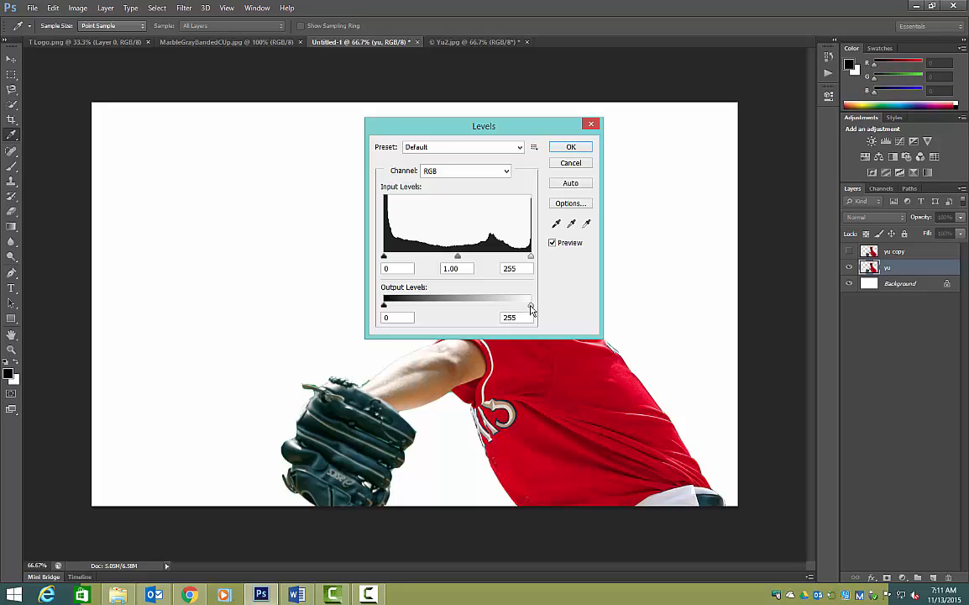
pyautogui.moveTo(531, 306); pyautogui.dragTo(327, 272)
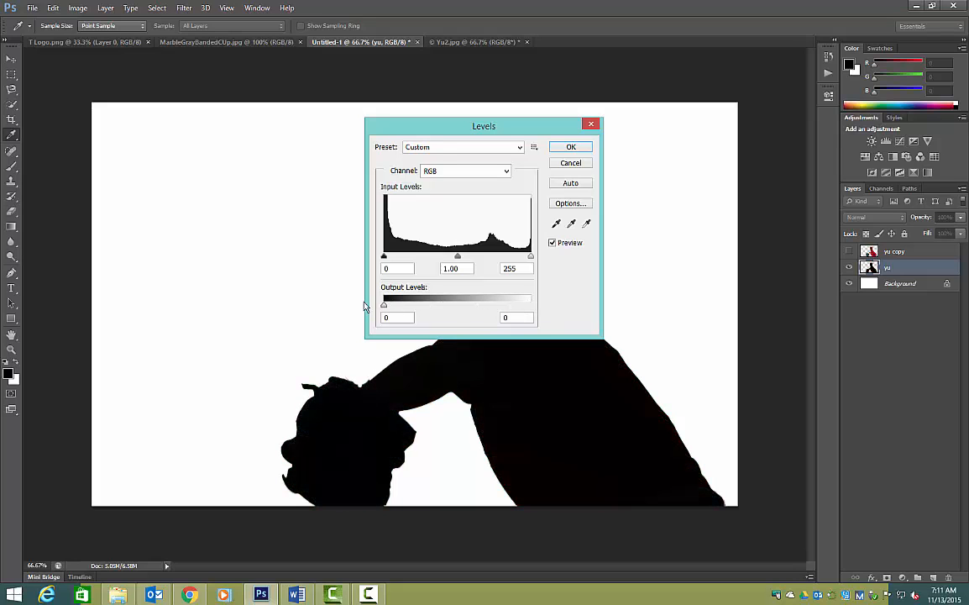
pyautogui.moveTo(420, 128); pyautogui.dragTo(194, 127)
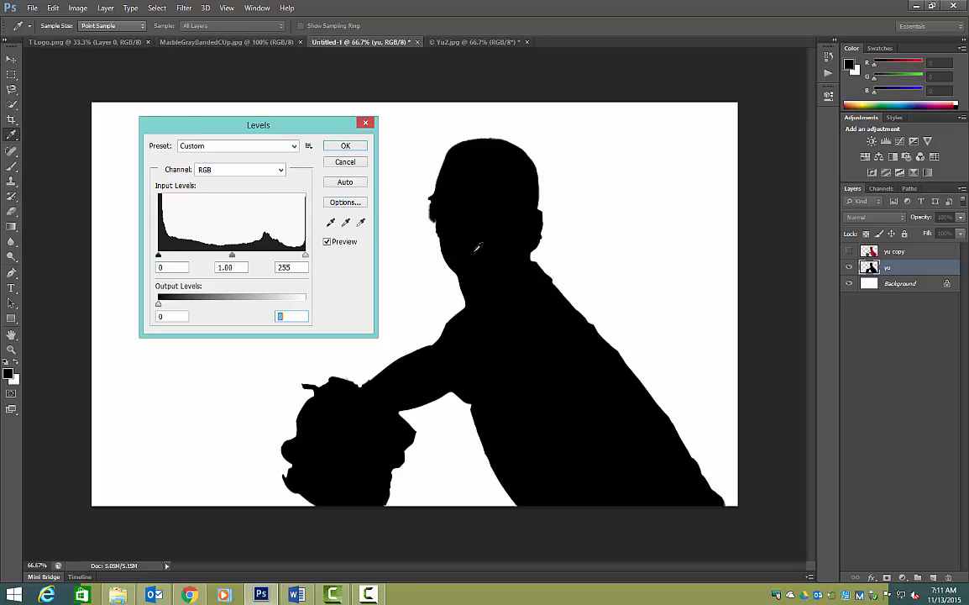
pyautogui.click(345, 146)
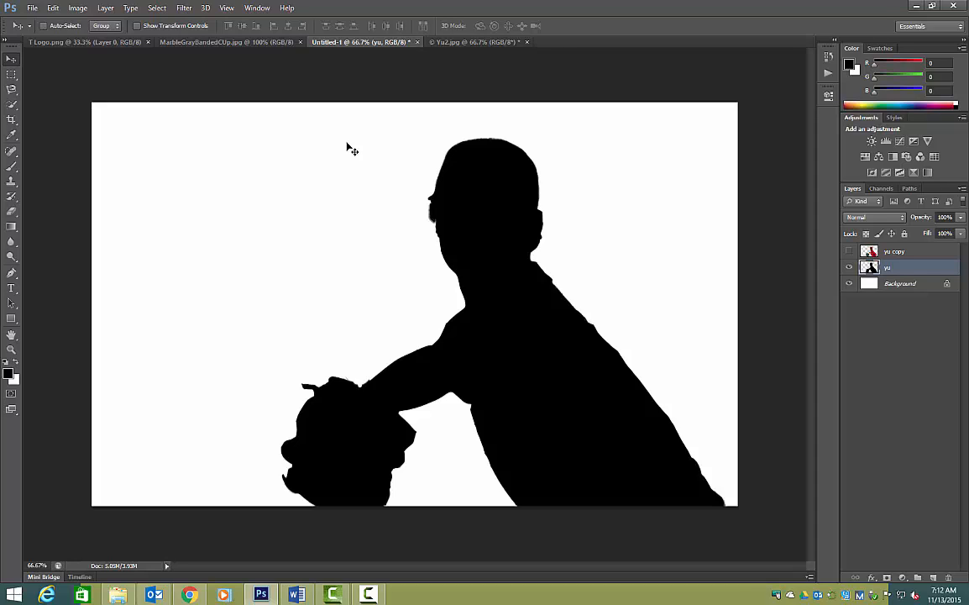
# Step: Apply a Motion Blur to the black yu silhouette with a 0° angle and a distance of 144 pixels
pyautogui.click(184, 9)
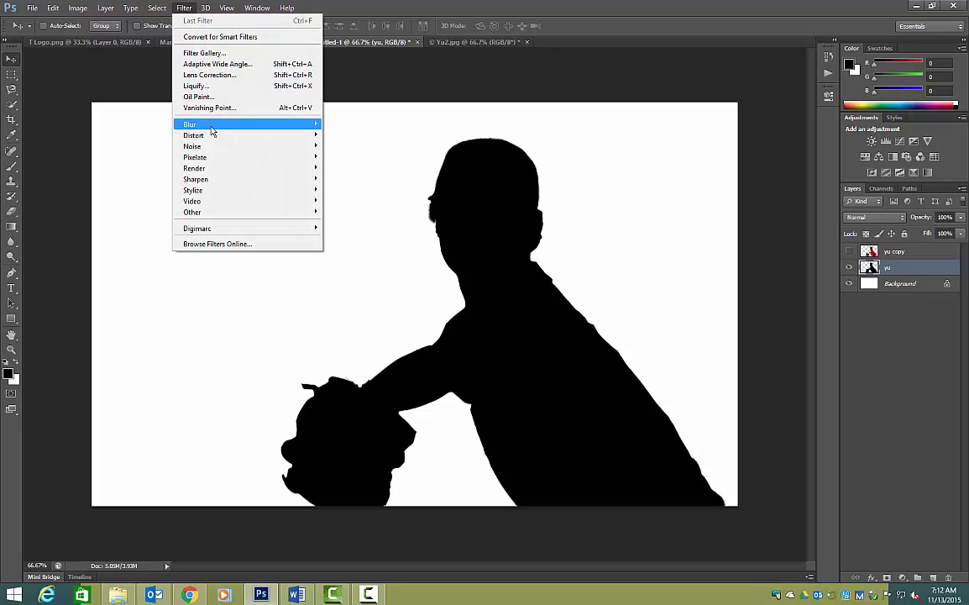
pyautogui.moveTo(239, 125)
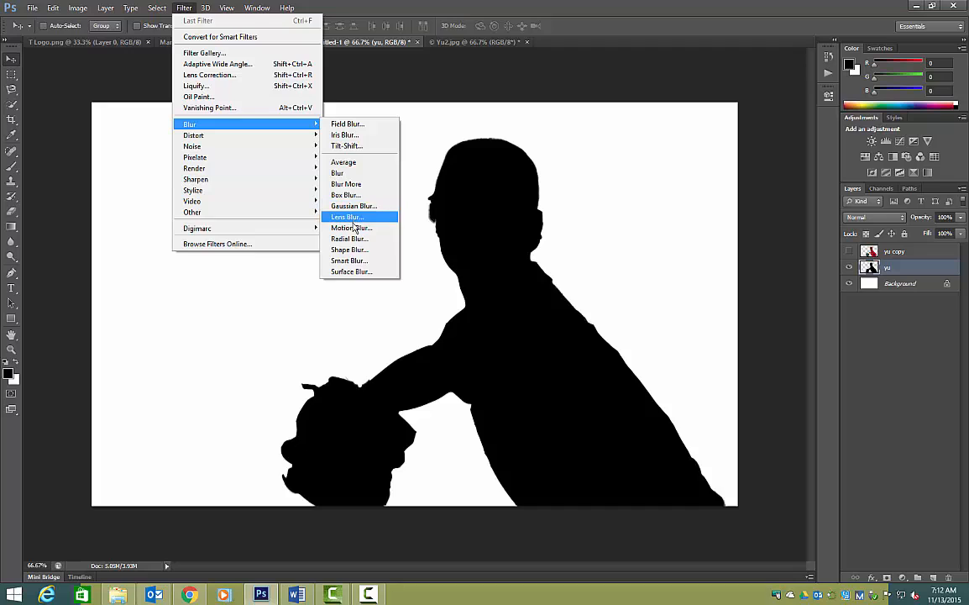
pyautogui.click(351, 227)
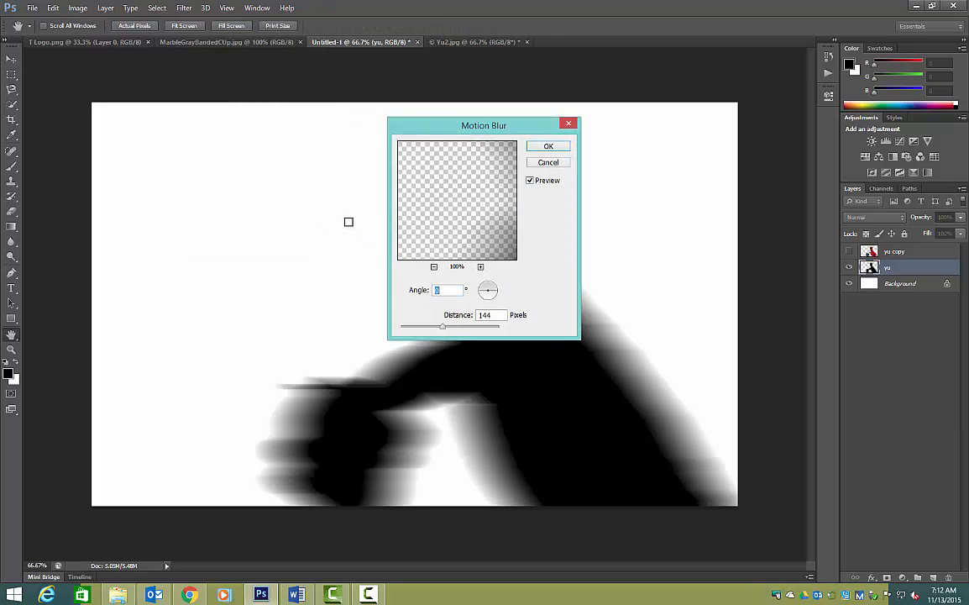
pyautogui.click(496, 314)
pyautogui.click(446, 290)
pyautogui.press('Tab')
pyautogui.click(548, 147)
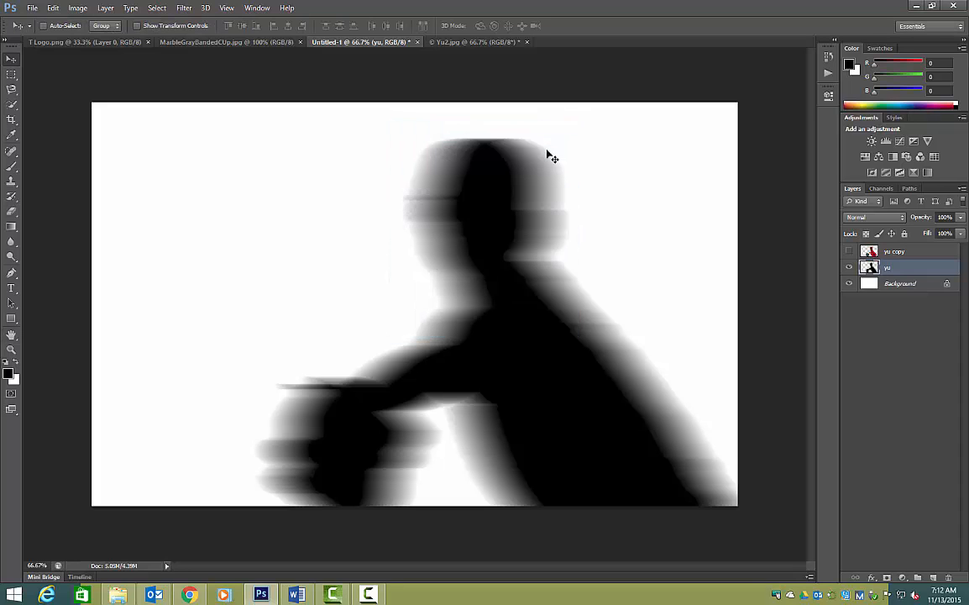
# Step: Add a second Motion Blur to the yu silhouette at 90° and 144 pixels, and preview it beneath the yu copy layer
pyautogui.click(186, 8)
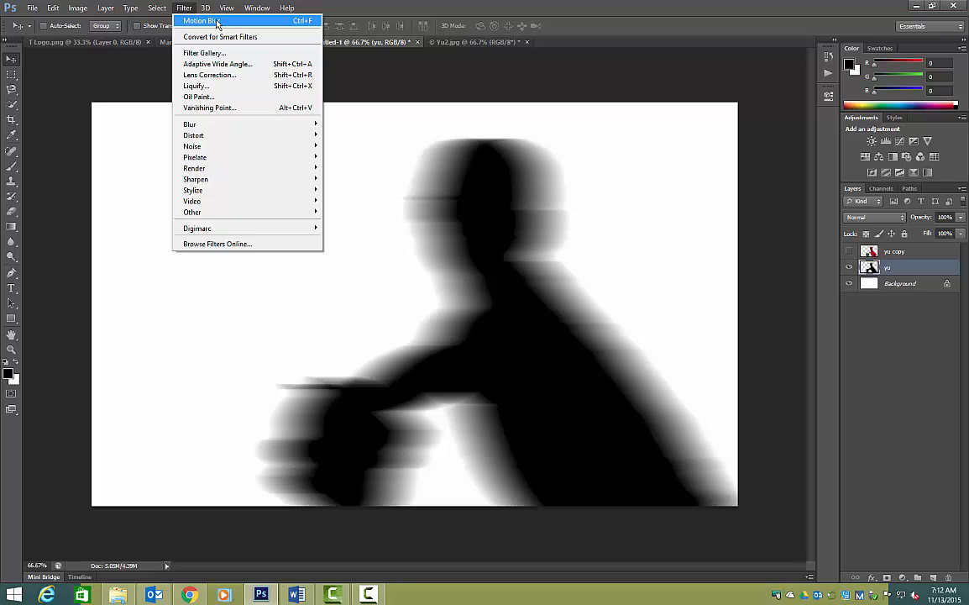
pyautogui.moveTo(214, 126)
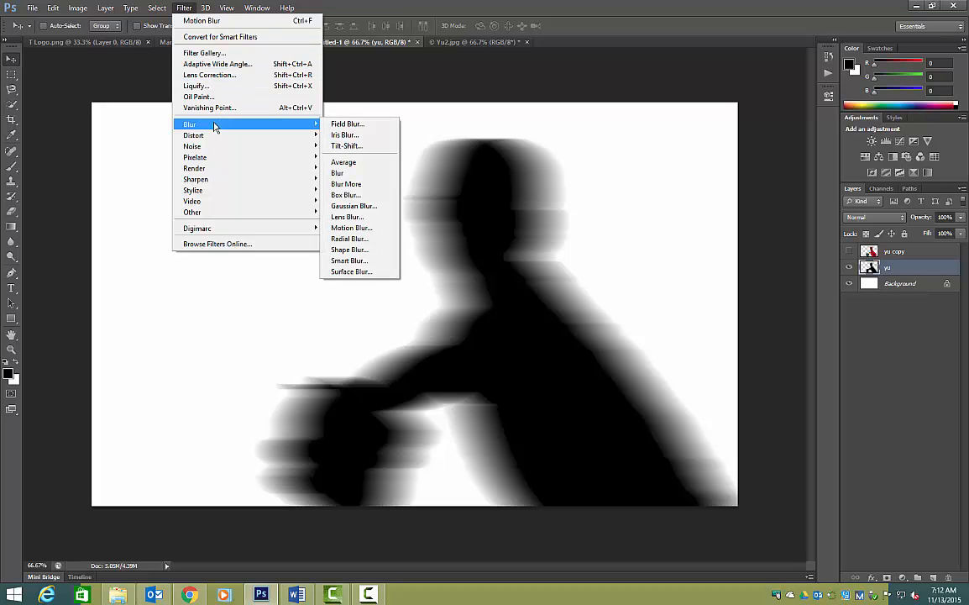
pyautogui.click(361, 230)
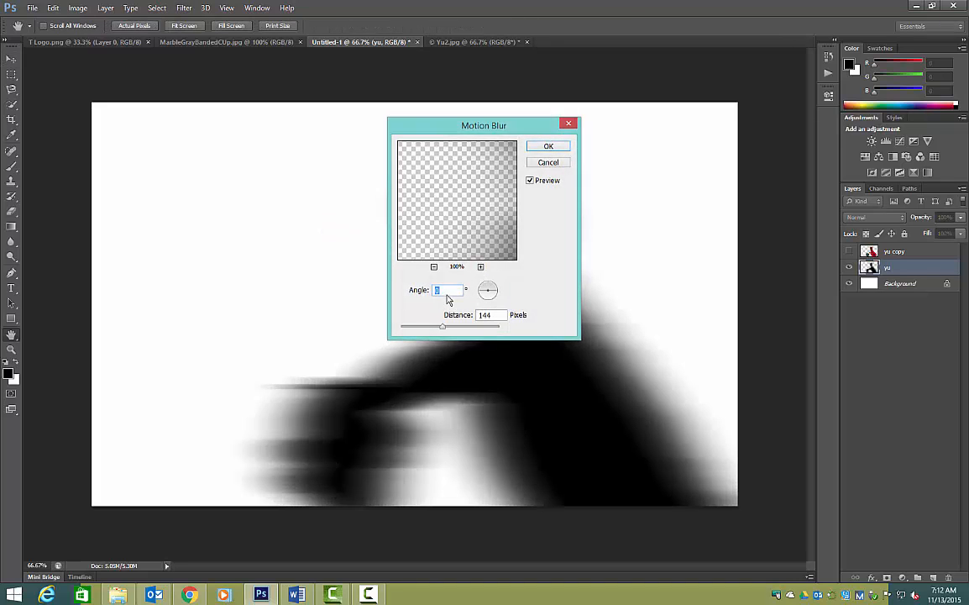
pyautogui.write('90')
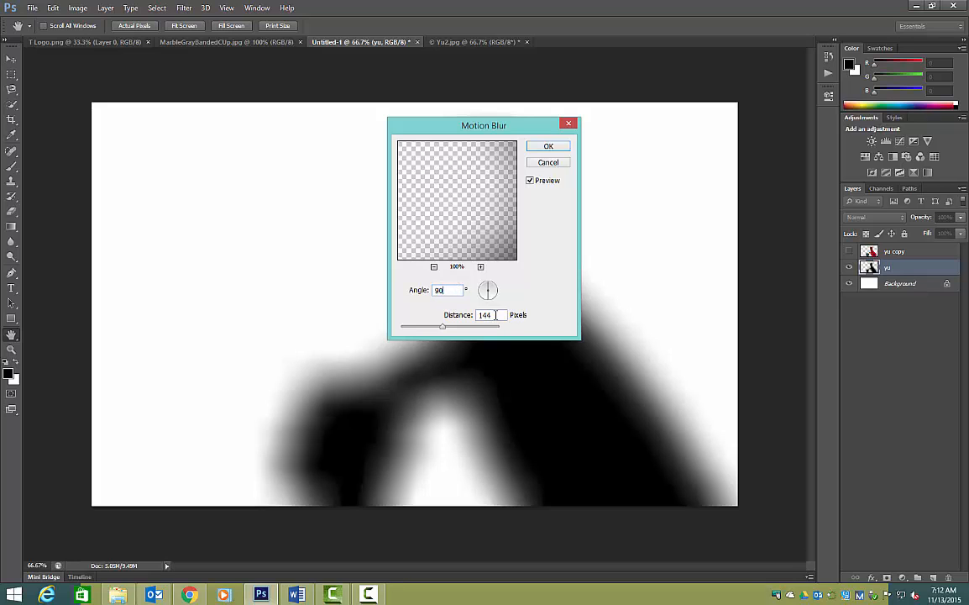
pyautogui.moveTo(456, 128); pyautogui.dragTo(265, 130)
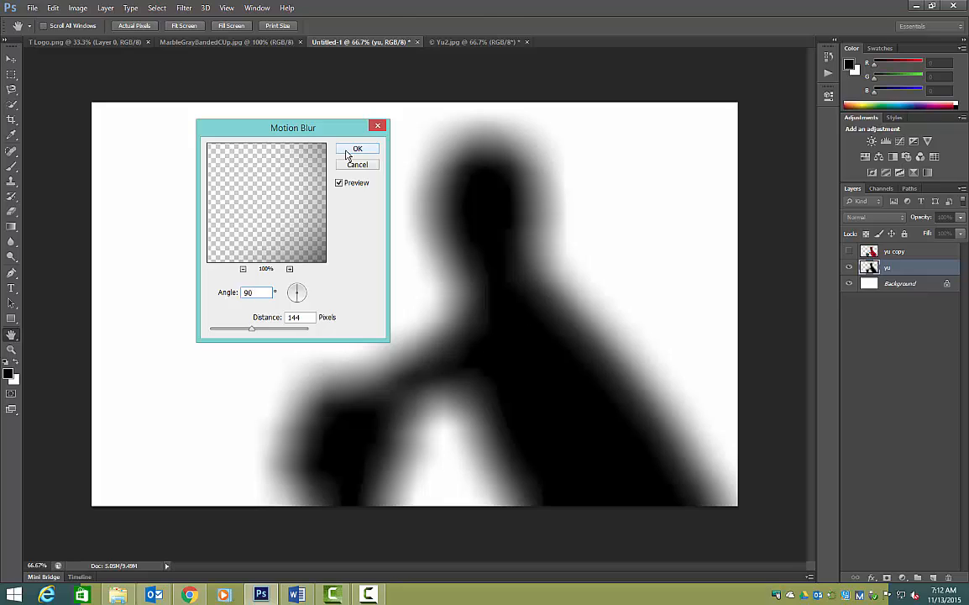
pyautogui.click(346, 151)
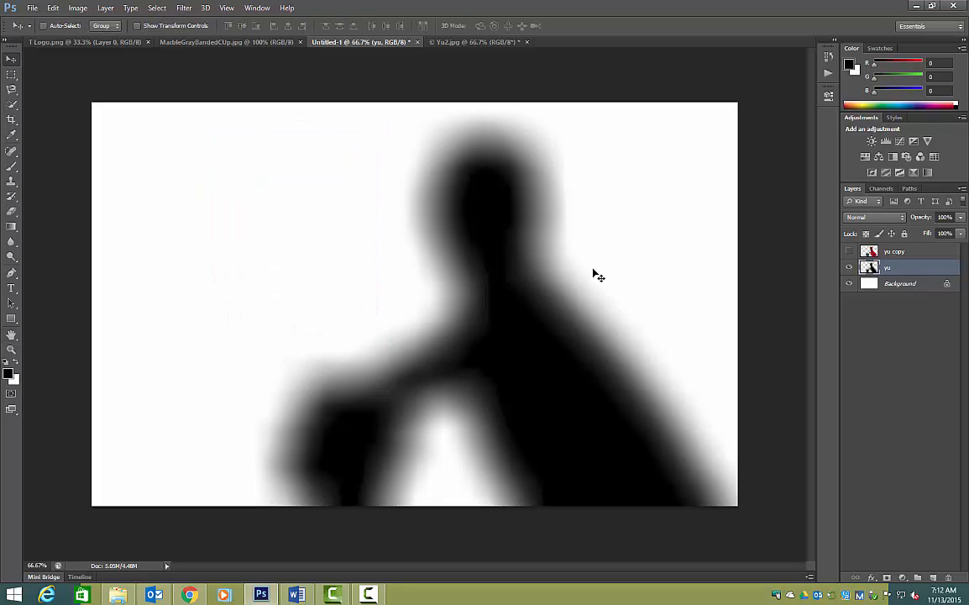
pyautogui.click(849, 252)
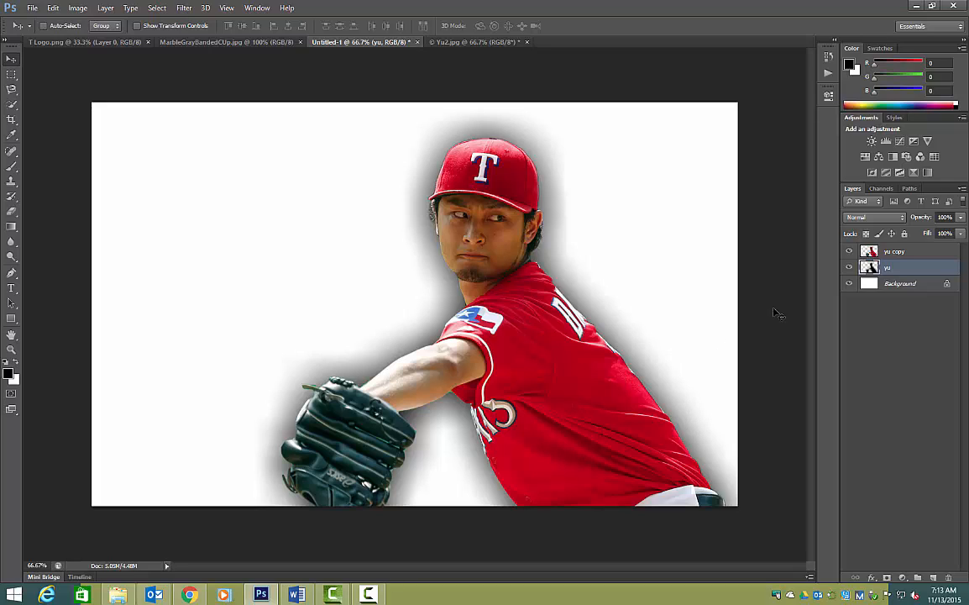
pyautogui.click(849, 252)
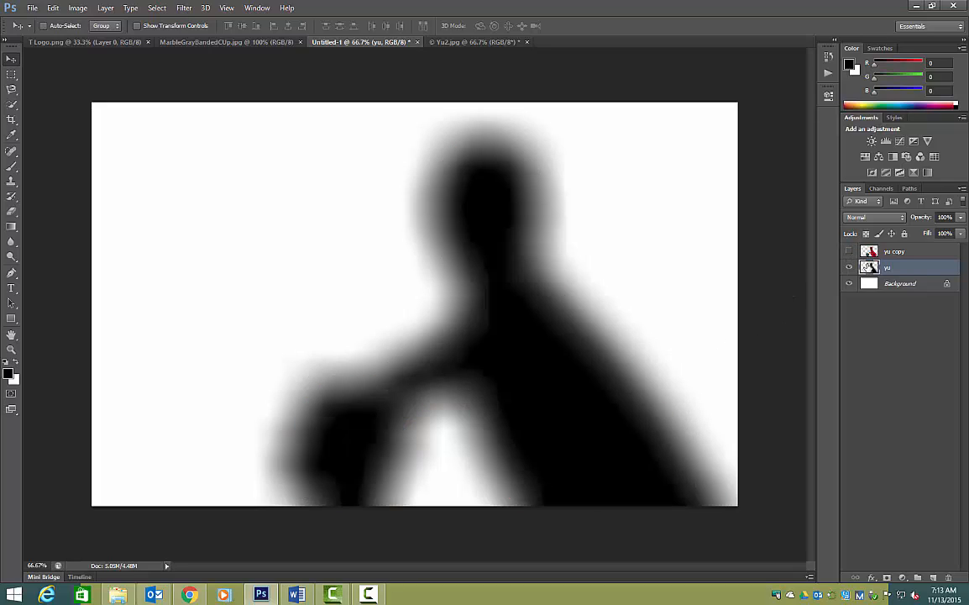
# Step: Try a red Color Overlay in Normal mode at 100% opacity on the blurred yu layer
pyautogui.rightClick(870, 267)
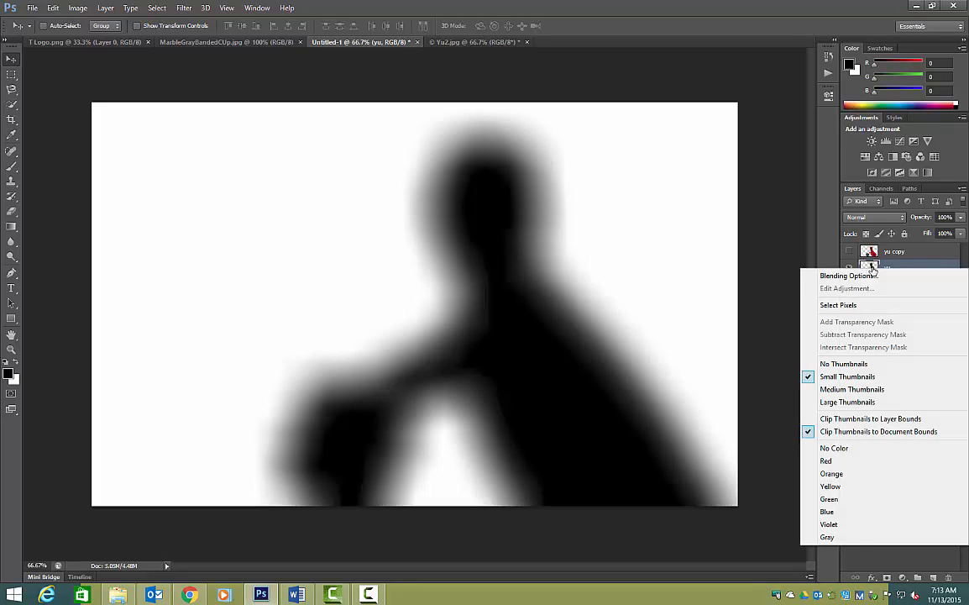
pyautogui.click(790, 249)
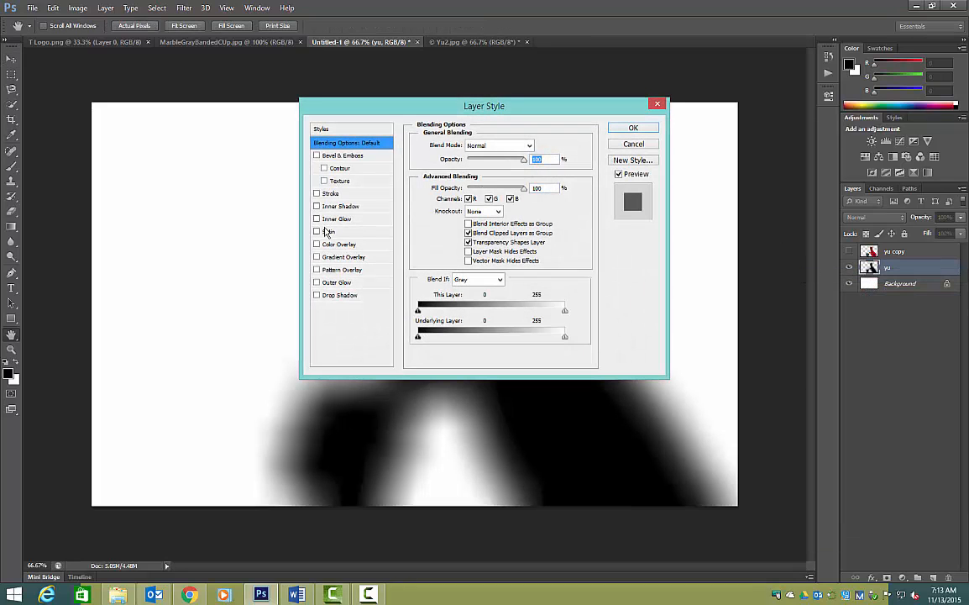
pyautogui.click(332, 244)
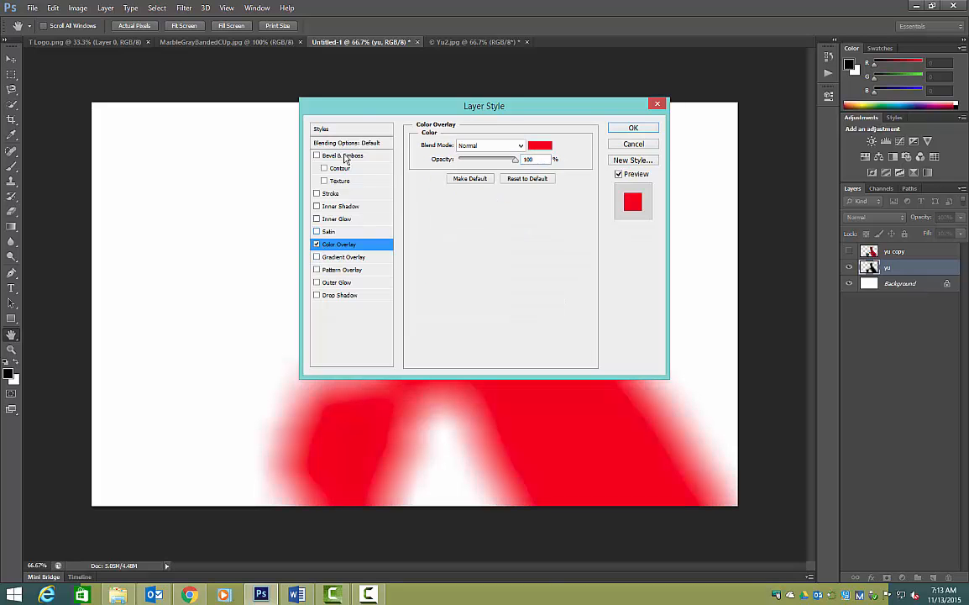
pyautogui.moveTo(353, 109); pyautogui.dragTo(93, 111)
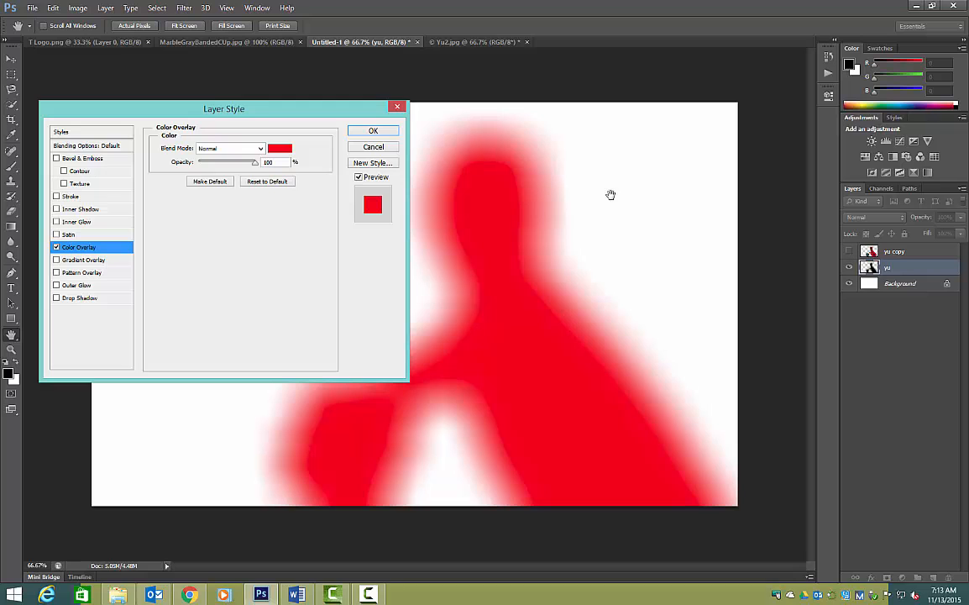
pyautogui.click(359, 129)
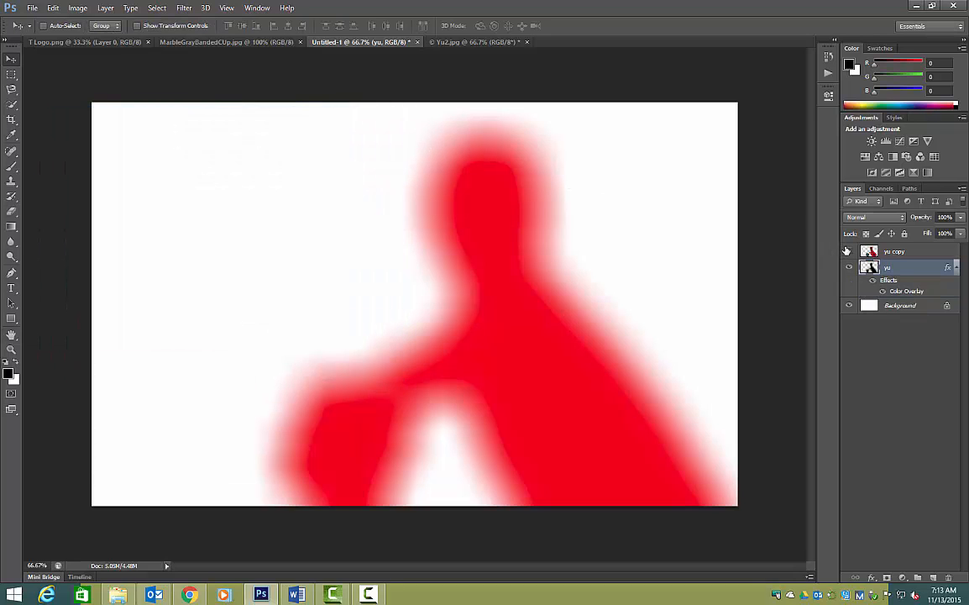
# Step: Show the yu copy layer and turn off the Color Overlay effect on the yu layer
pyautogui.click(848, 251)
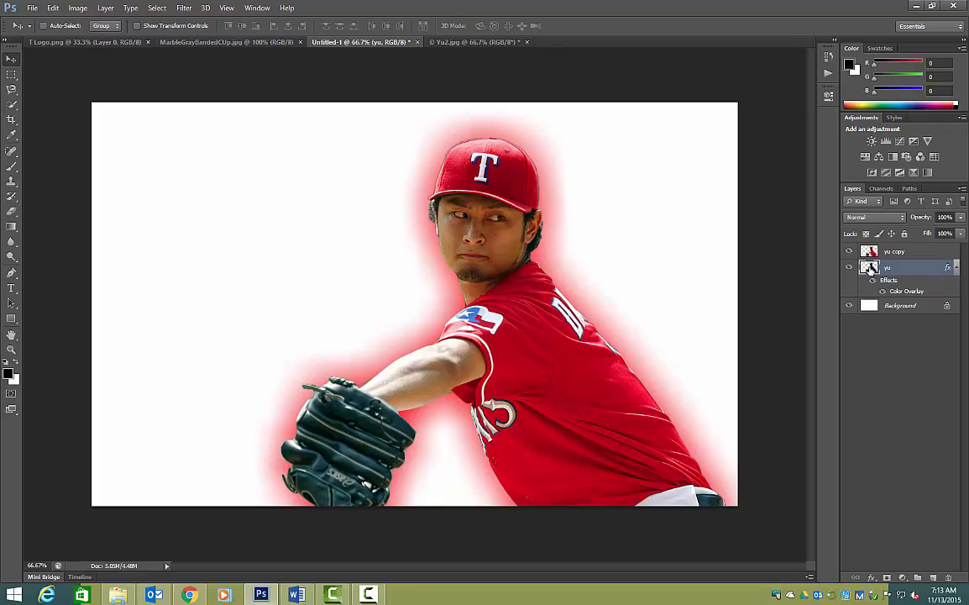
pyautogui.doubleClick(870, 268)
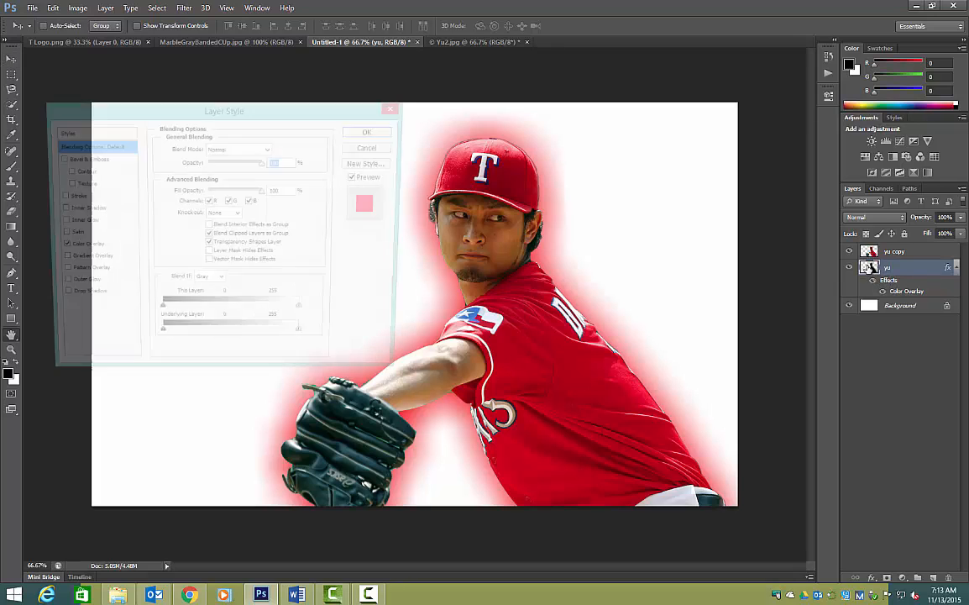
pyautogui.click(56, 247)
pyautogui.click(373, 130)
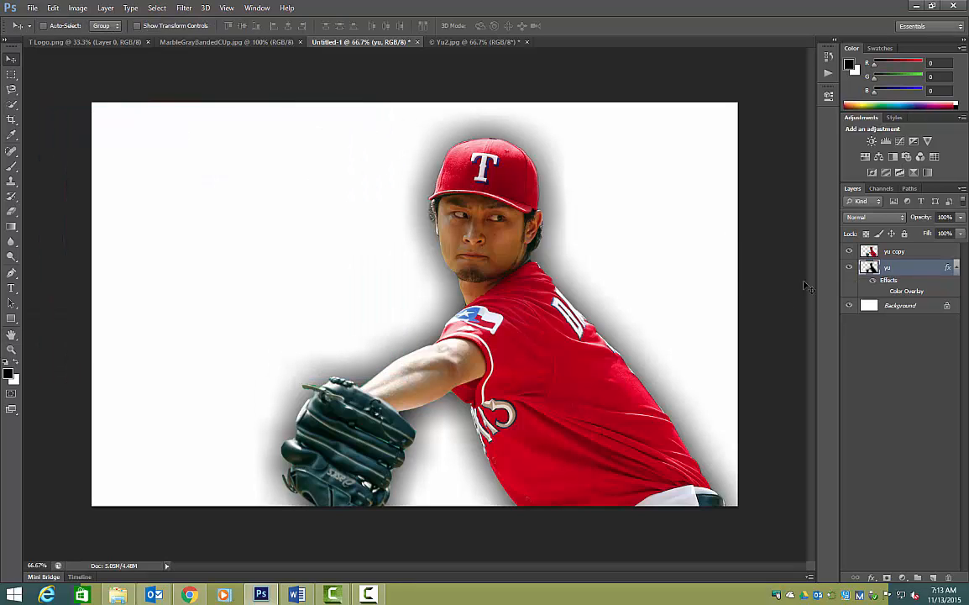
# Step: Select the Background layer and set the foreground color to dark gray #585656
pyautogui.click(872, 304)
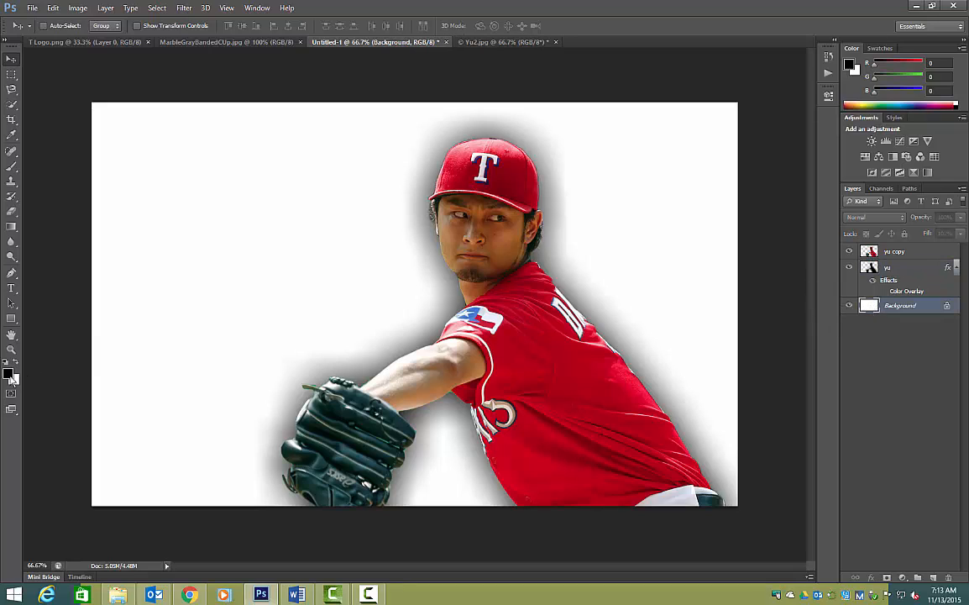
pyautogui.click(8, 374)
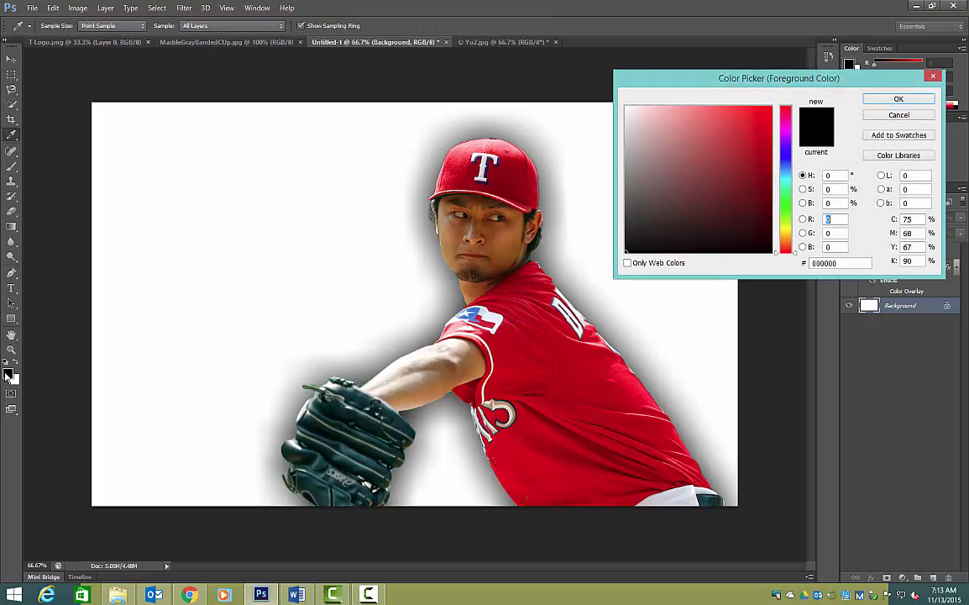
pyautogui.click(567, 173)
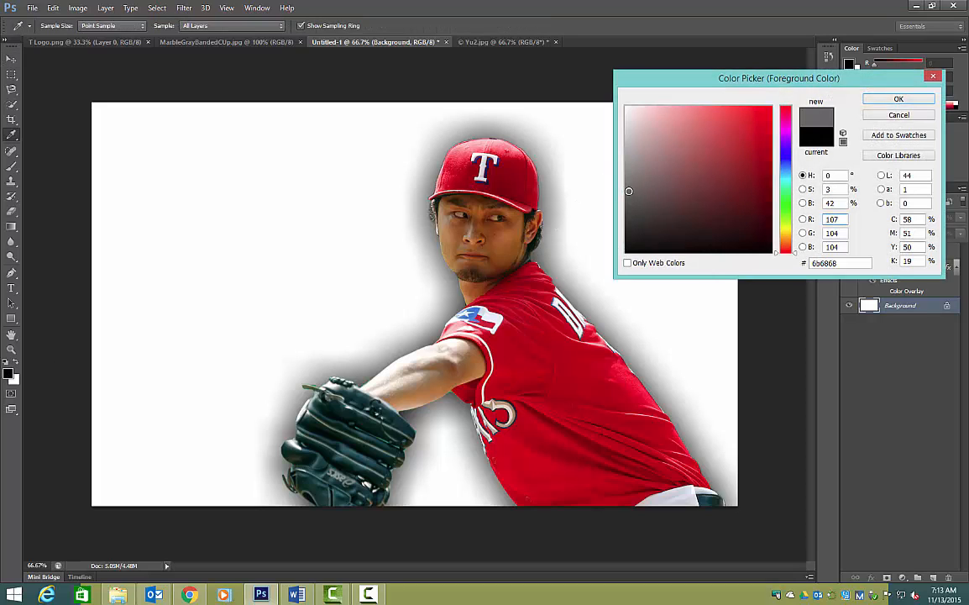
pyautogui.click(567, 180)
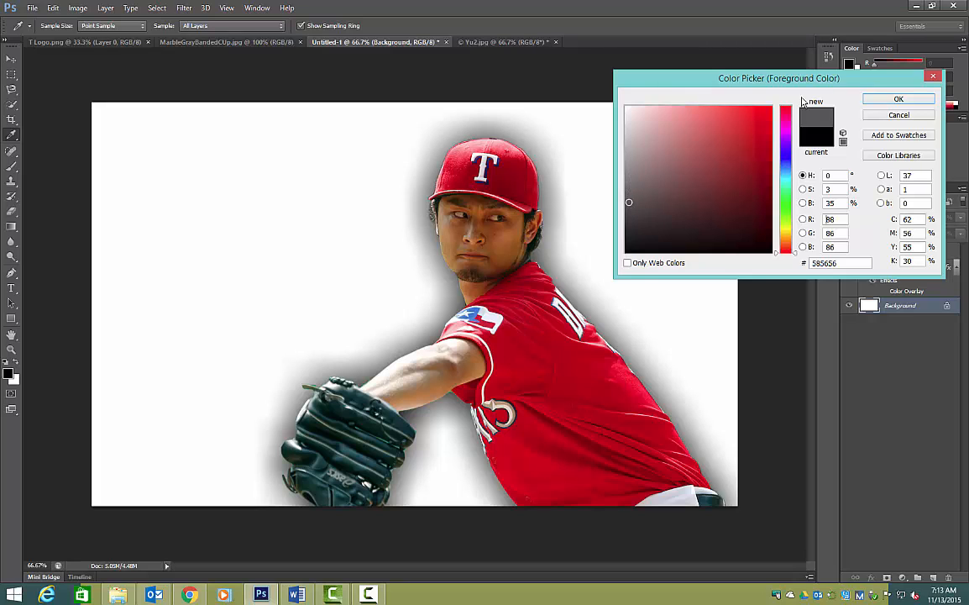
pyautogui.click(880, 102)
pyautogui.press('v')
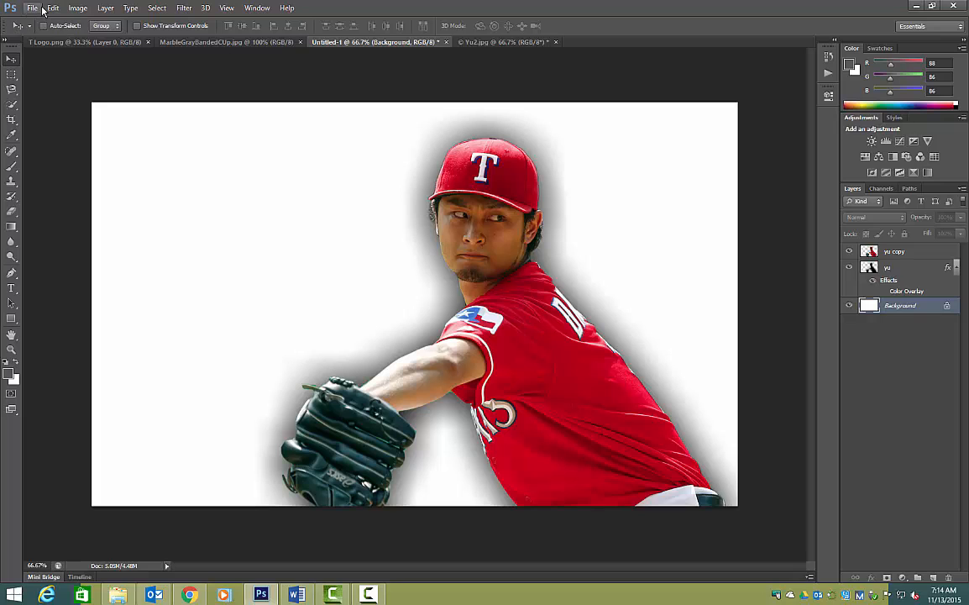
# Step: Fill the Background layer with the foreground color in Normal mode at 100% opacity
pyautogui.click(49, 10)
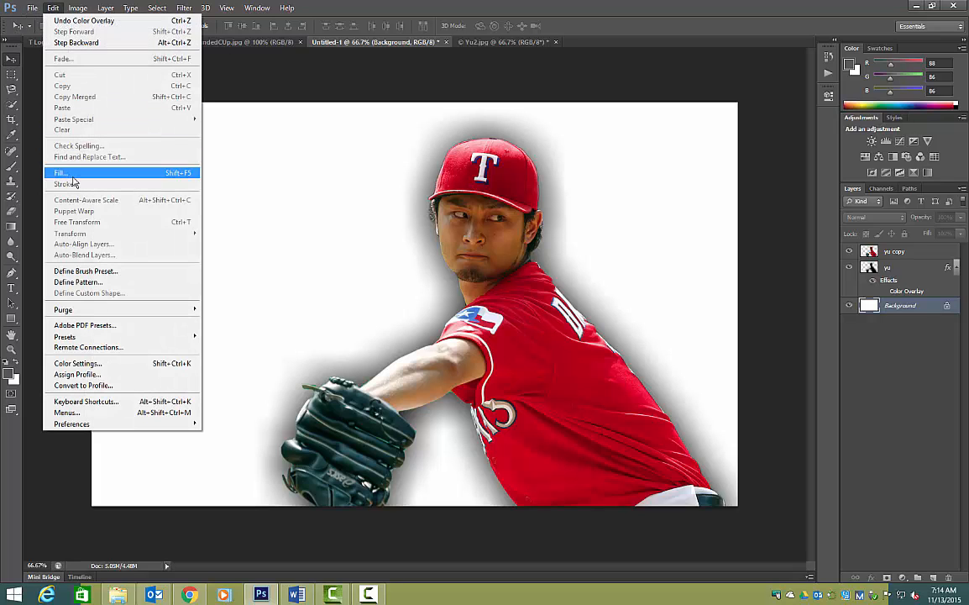
pyautogui.click(73, 174)
pyautogui.click(509, 183)
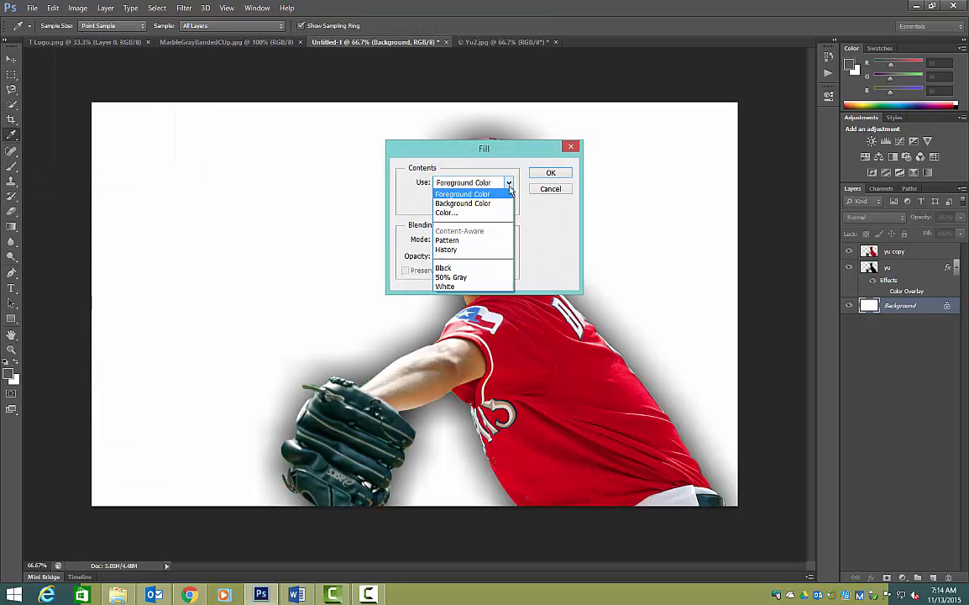
pyautogui.click(502, 194)
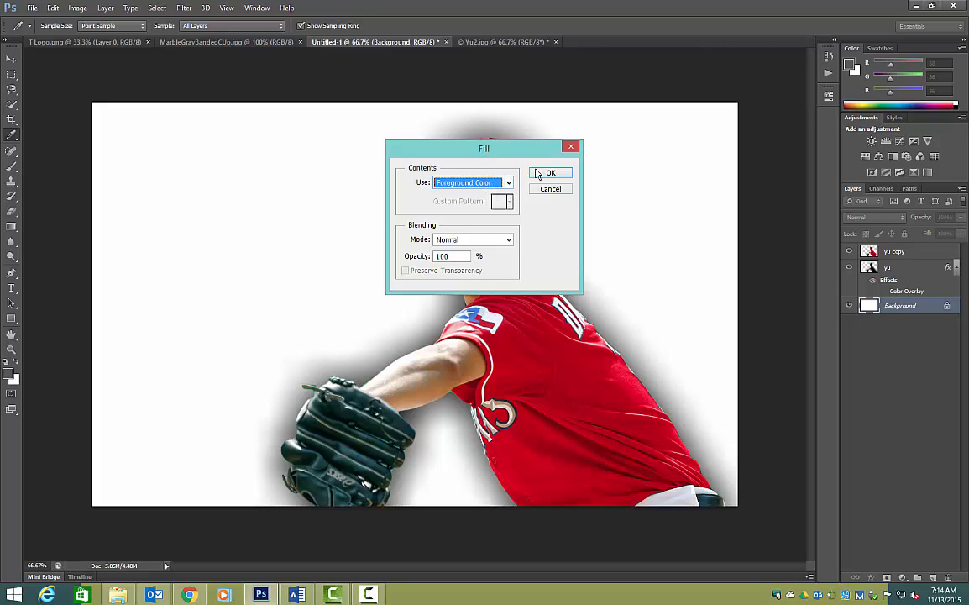
pyautogui.click(548, 173)
pyautogui.press('v')
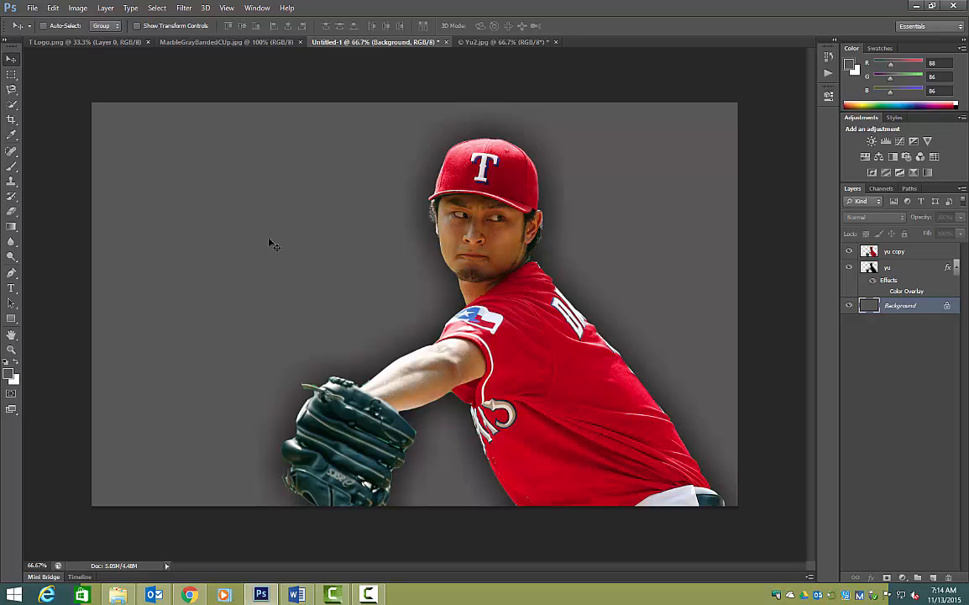
# Step: Copy the MarbleGrayBandedCUp.jpg texture into the composite above the Background layer, beside the pitcher, and return to the composite with the texture document docked again
pyautogui.click(224, 42)
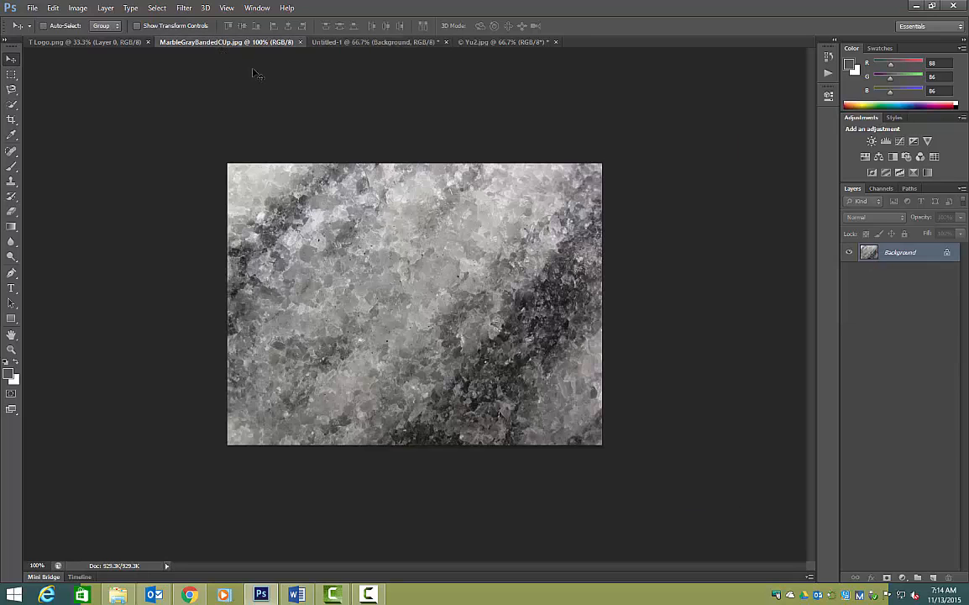
pyautogui.moveTo(245, 43); pyautogui.dragTo(601, 174)
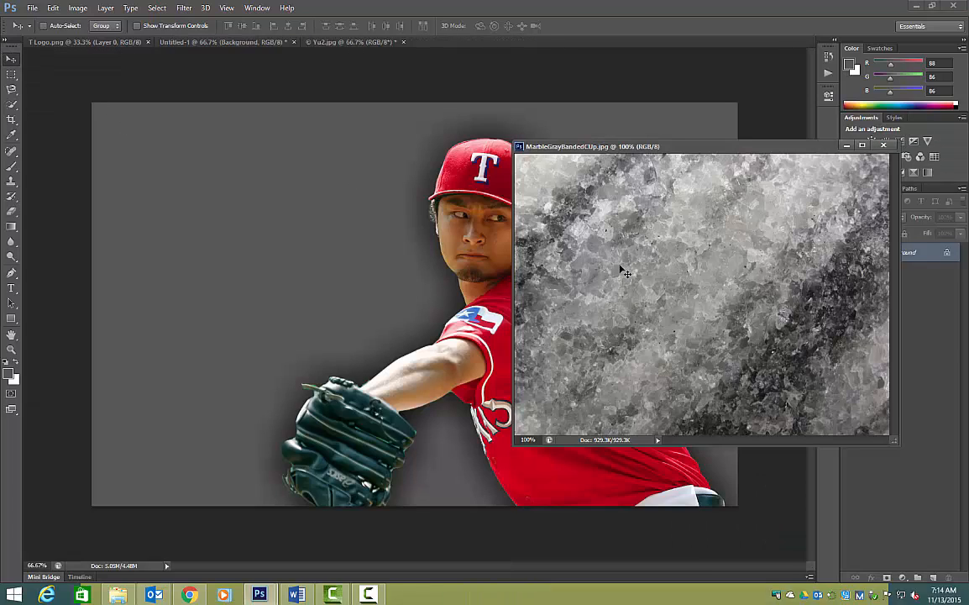
pyautogui.moveTo(694, 283); pyautogui.dragTo(310, 245)
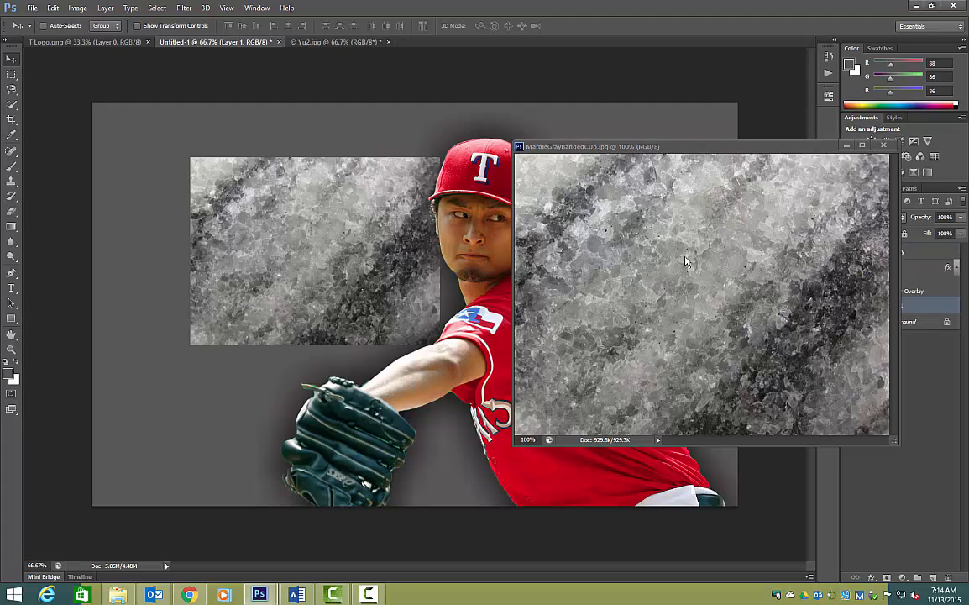
pyautogui.moveTo(704, 151); pyautogui.dragTo(688, 42)
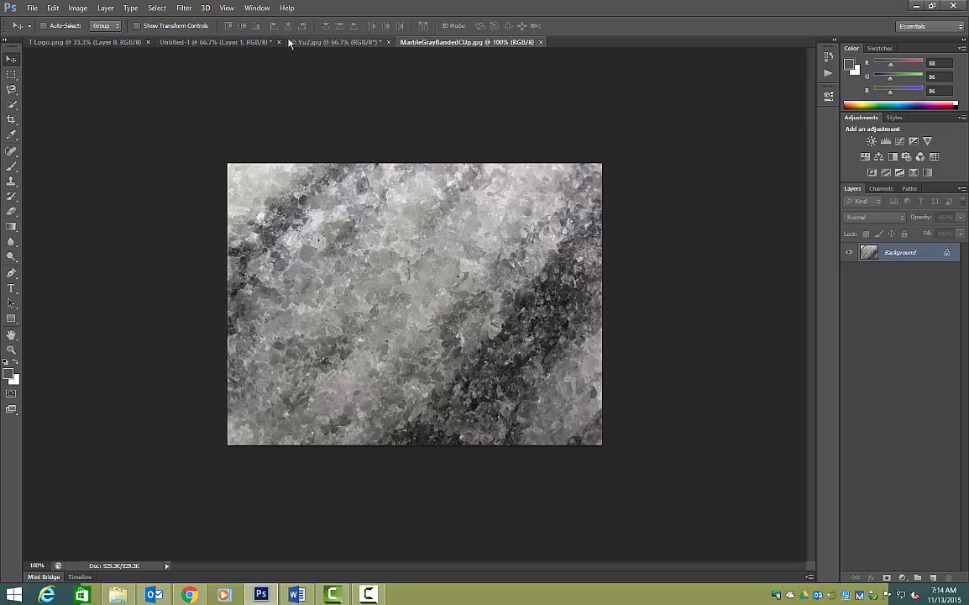
pyautogui.click(319, 41)
pyautogui.click(195, 42)
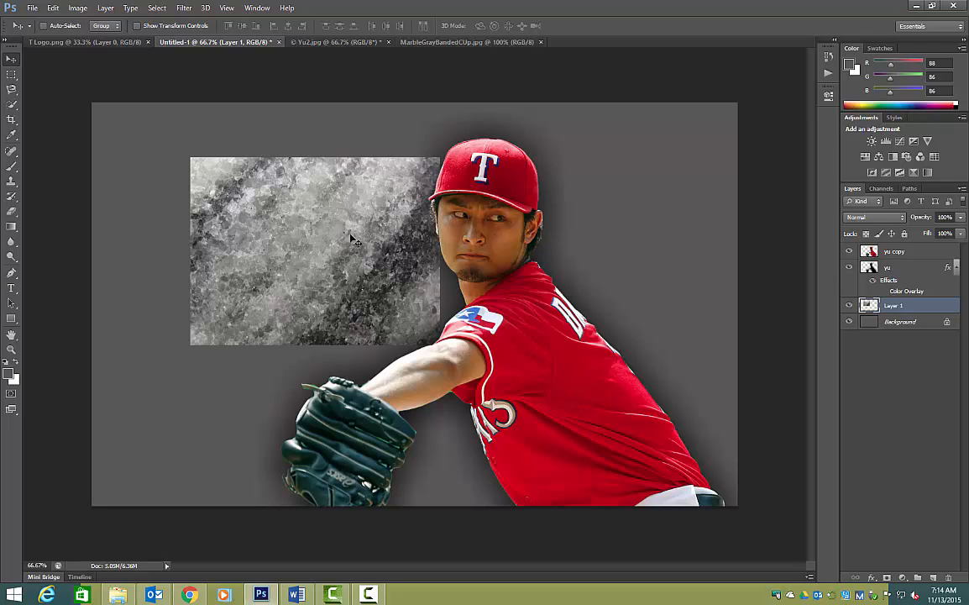
# Step: Scale the marble texture layer so that it covers the entire canvas
pyautogui.hotkey('ctrl', 't')
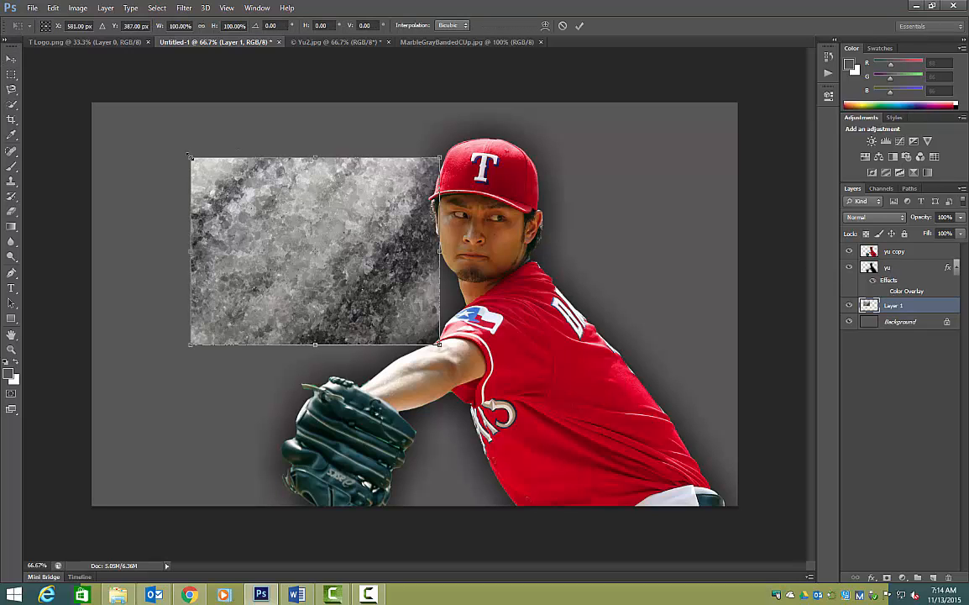
pyautogui.moveTo(190, 156); pyautogui.dragTo(91, 102)
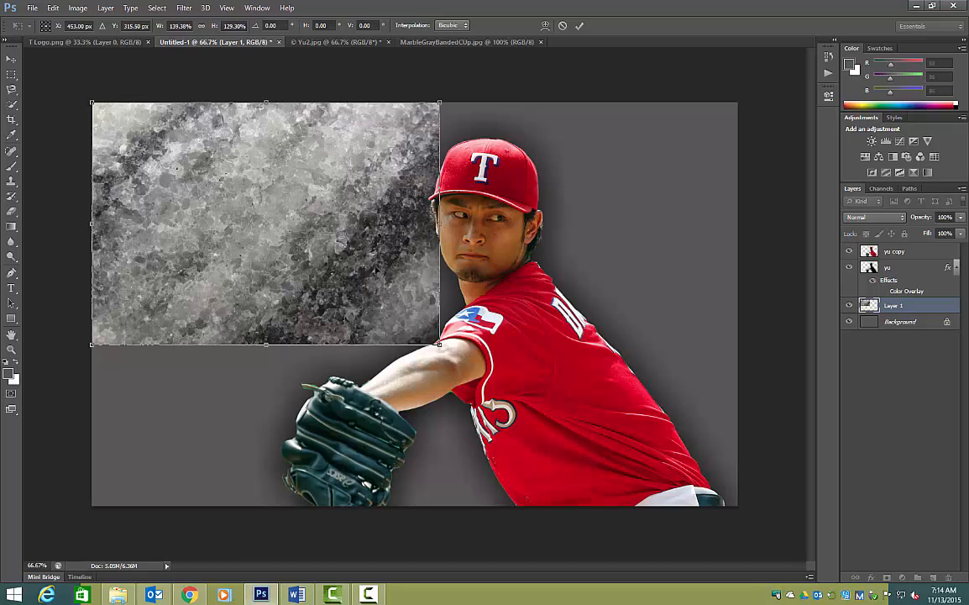
pyautogui.moveTo(439, 344); pyautogui.dragTo(738, 504)
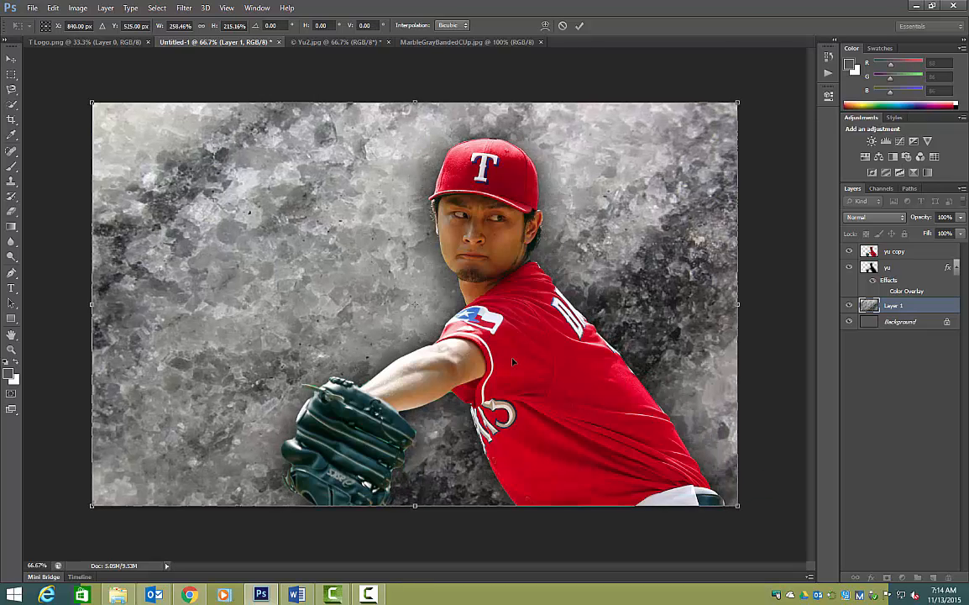
pyautogui.press('Return')
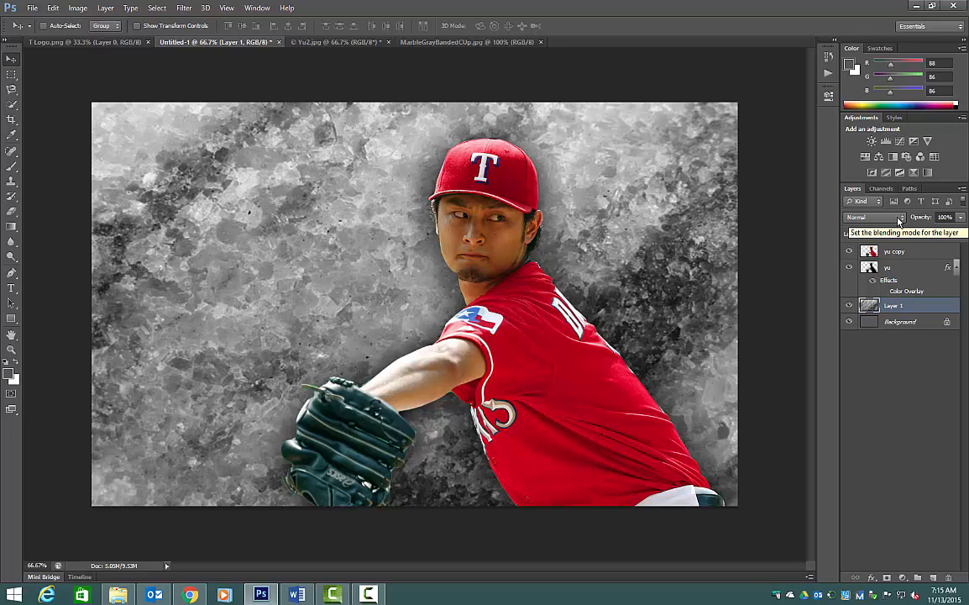
# Step: Rename the marble texture layer "granite" and set its blending mode to Multiply
pyautogui.doubleClick(893, 306)
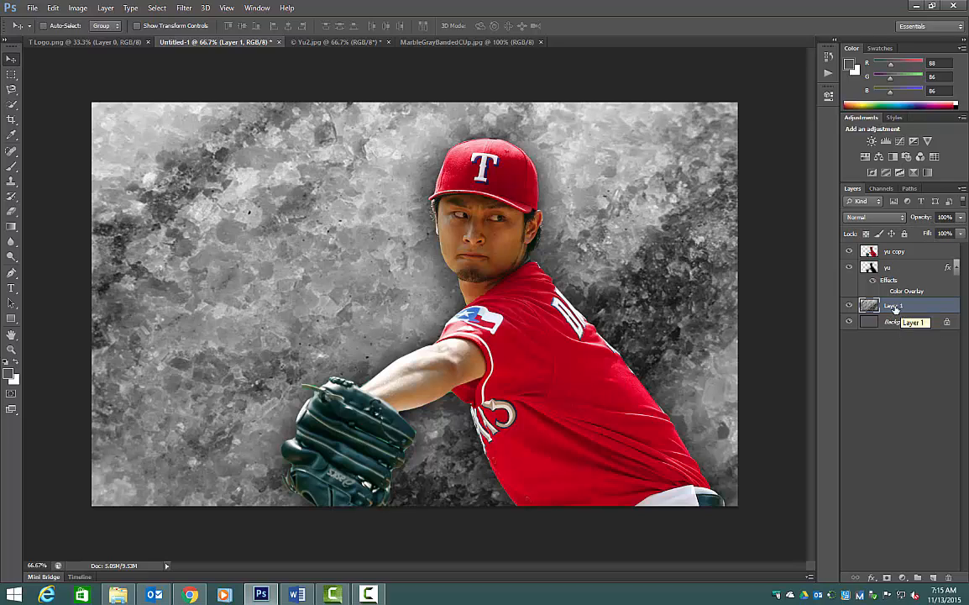
pyautogui.write('g')
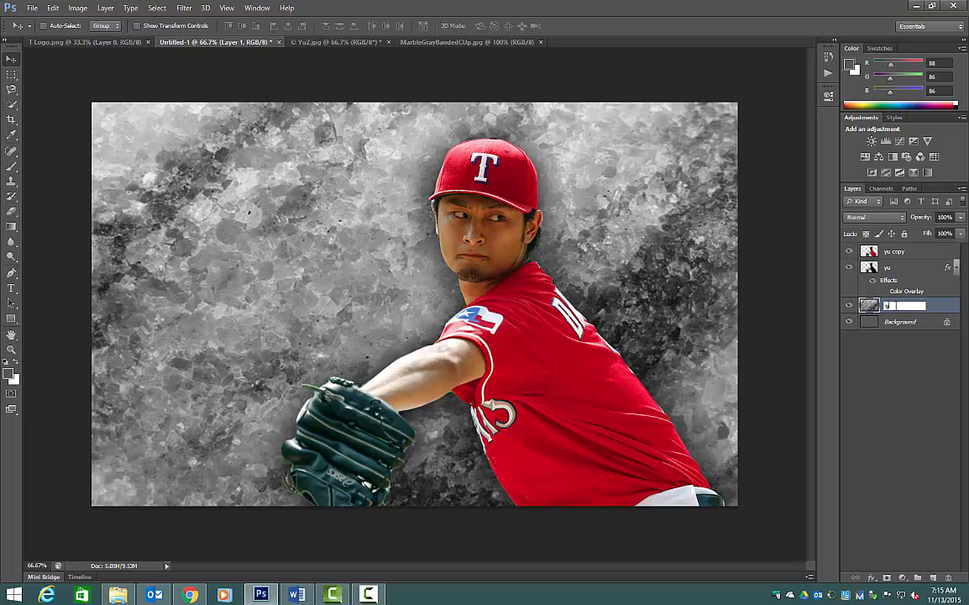
pyautogui.write('ranite')
pyautogui.press('Return')
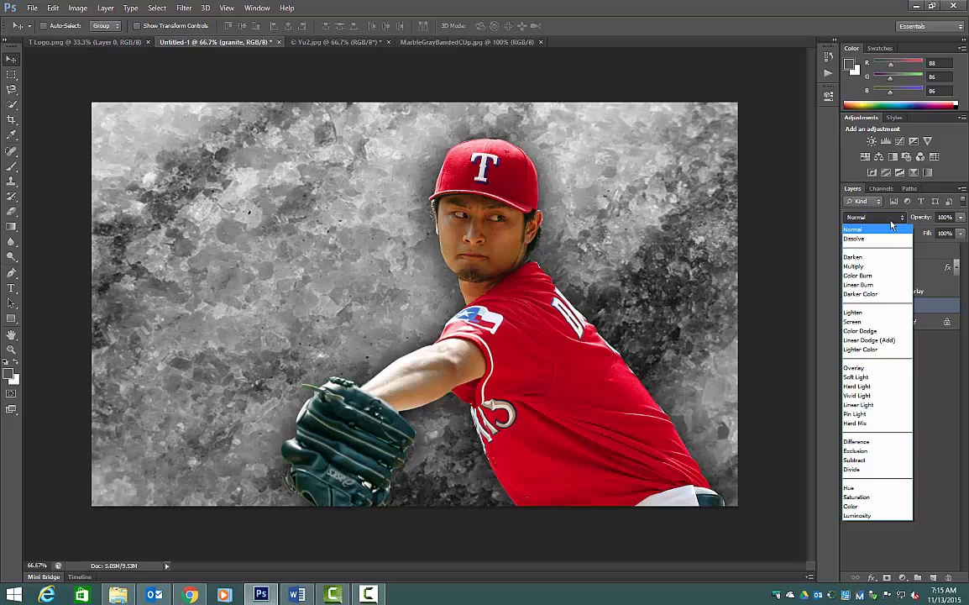
pyautogui.click(868, 267)
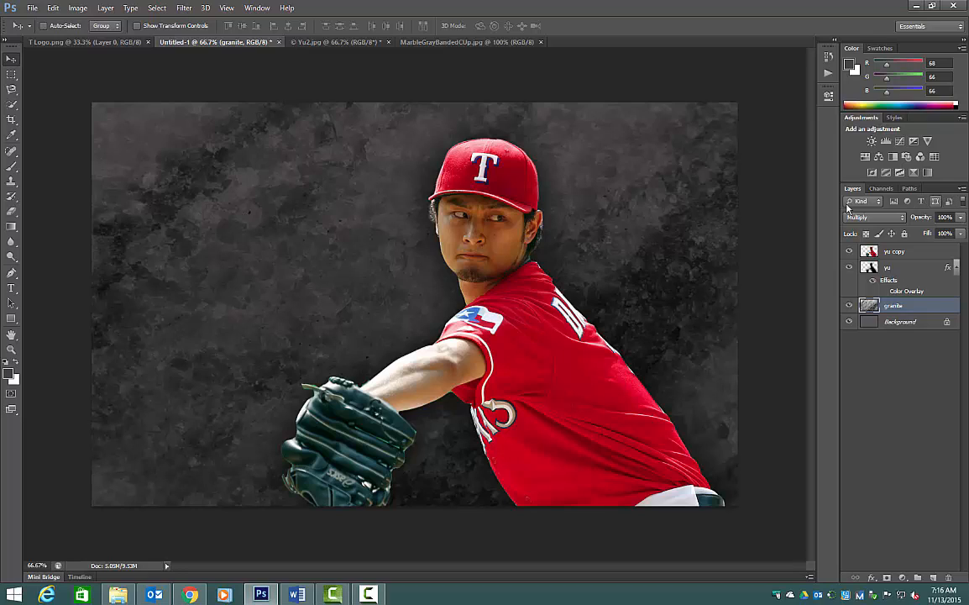
# Step: Add the text "YU" in 60 pt Times New Roman to the left of the pitcher's glove
pyautogui.click(11, 289)
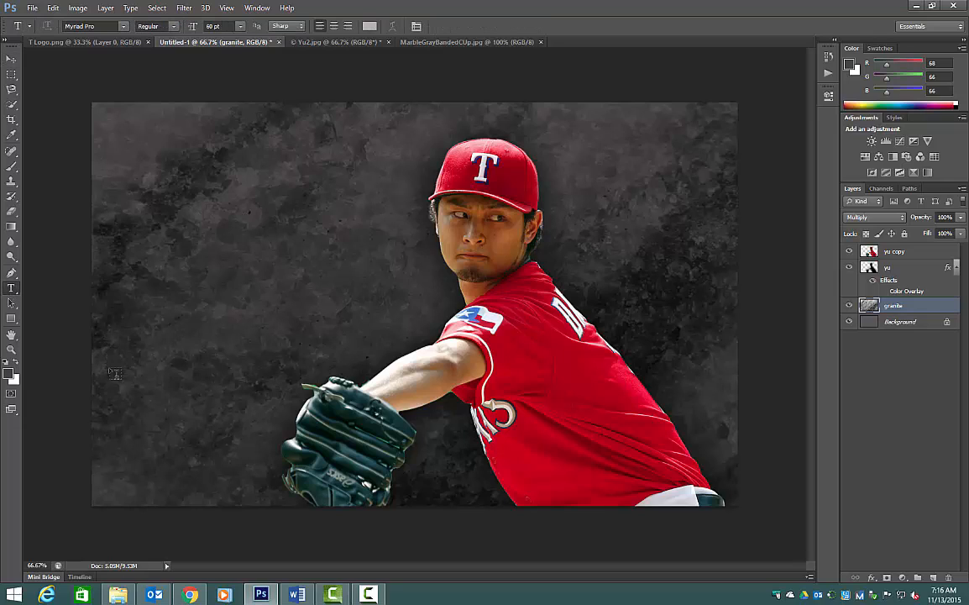
pyautogui.moveTo(109, 368); pyautogui.dragTo(207, 391)
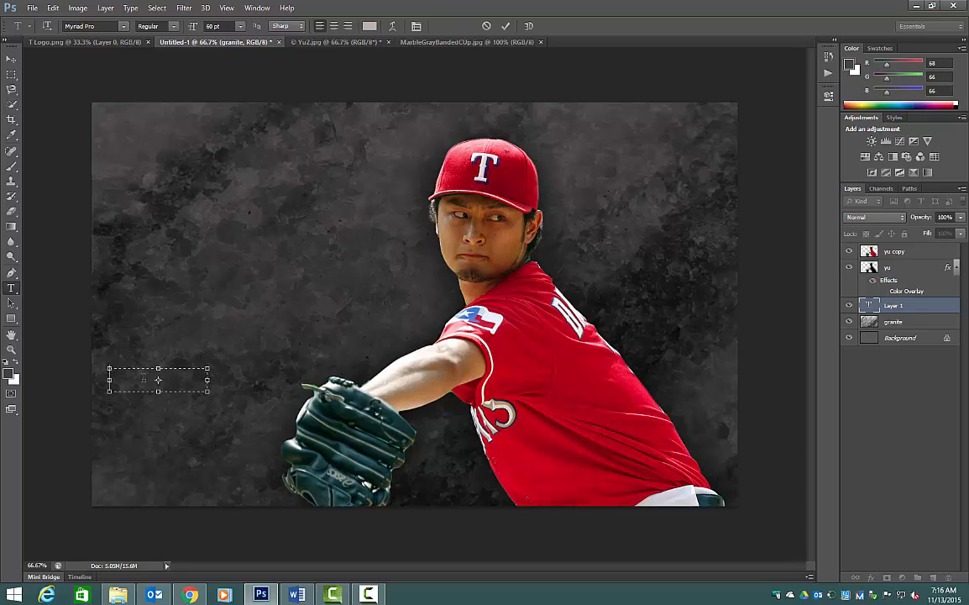
pyautogui.write('YU')
pyautogui.hotkey('ctrl', 'a')
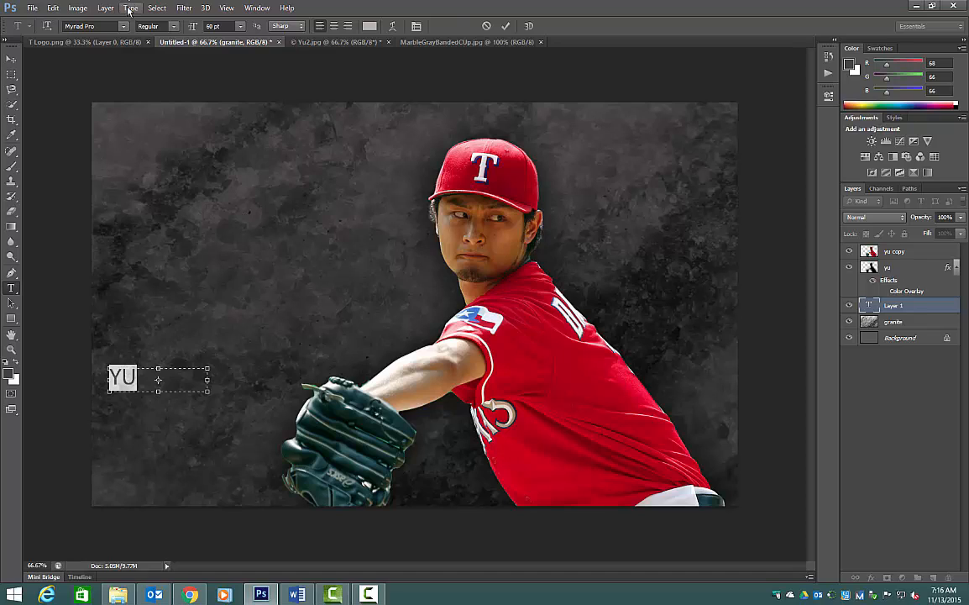
pyautogui.click(107, 26)
pyautogui.write('Times New Roman')
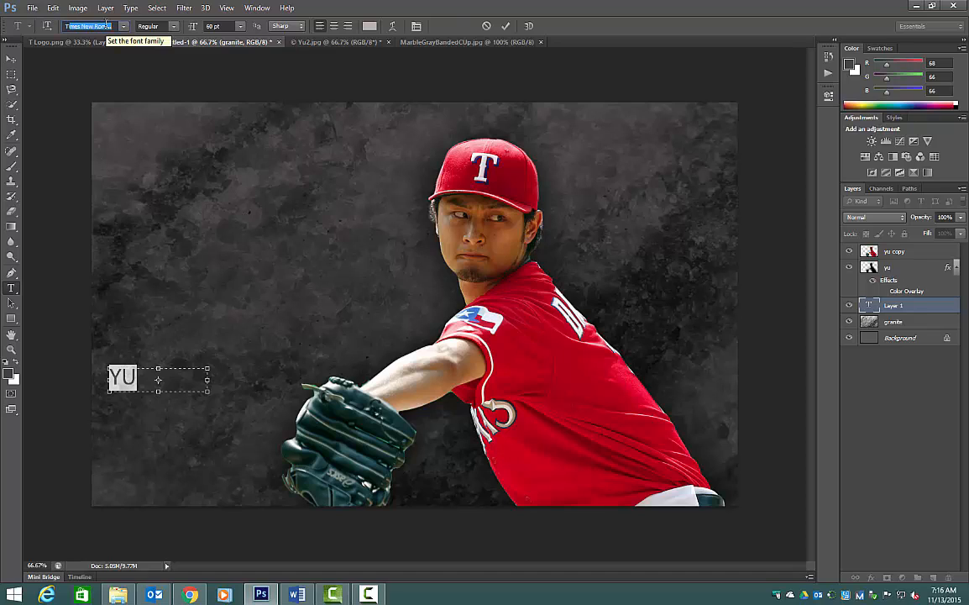
pyautogui.press('Return')
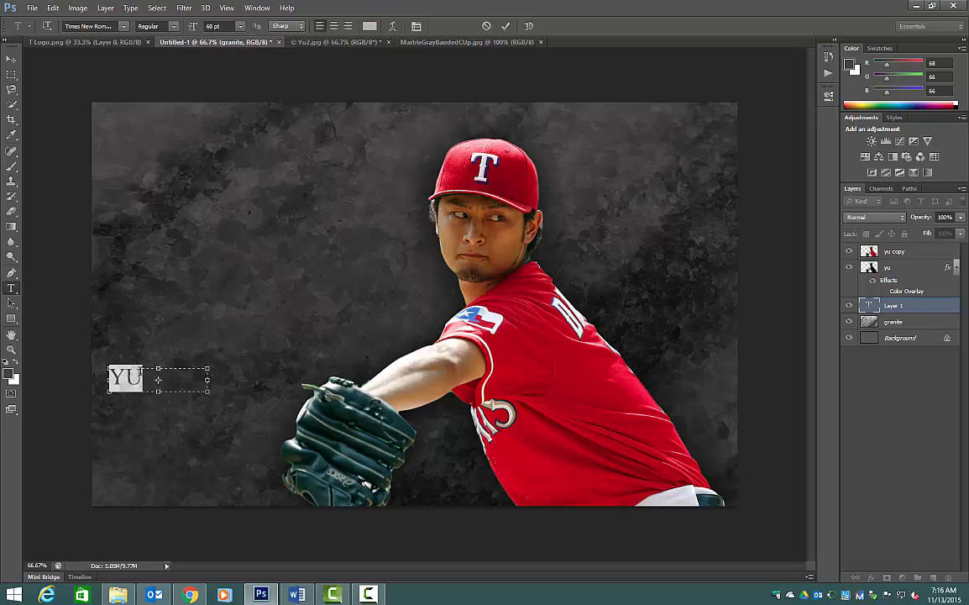
pyautogui.click(11, 59)
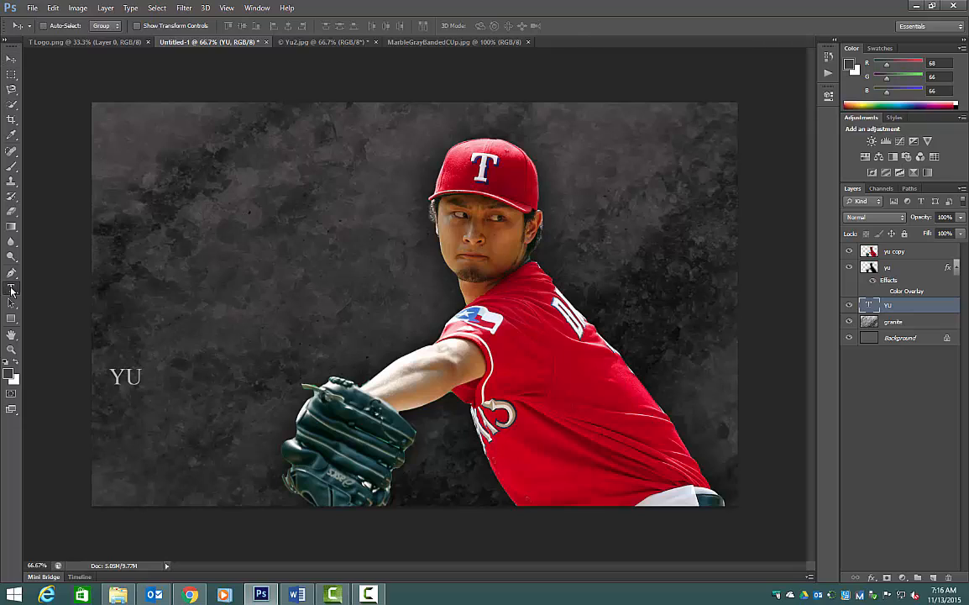
# Step: Draw a second text box just below the YU text and set its text color to near-white #fbfafa
pyautogui.moveTo(11, 291); pyautogui.dragTo(27, 288)
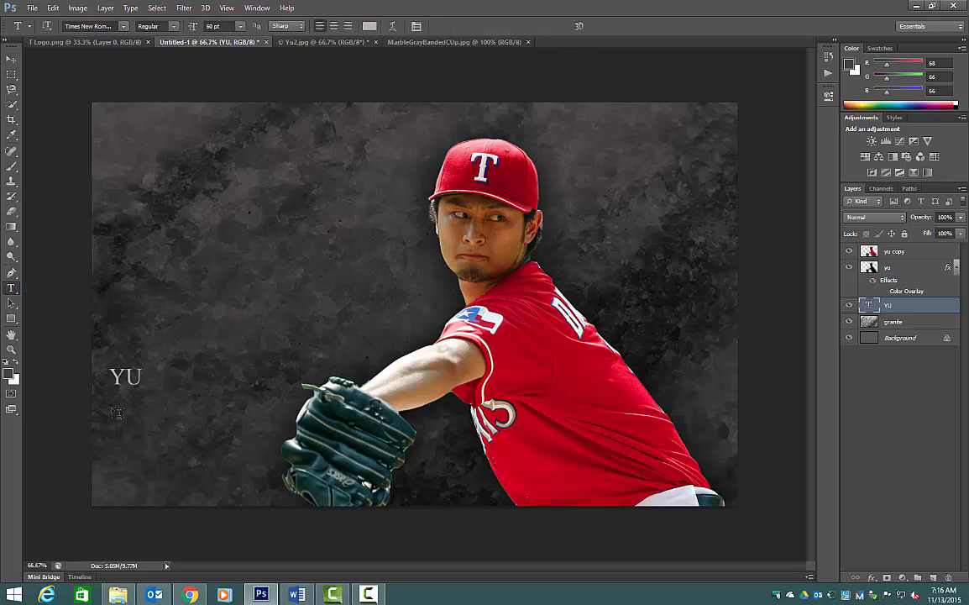
pyautogui.moveTo(110, 402); pyautogui.dragTo(262, 436)
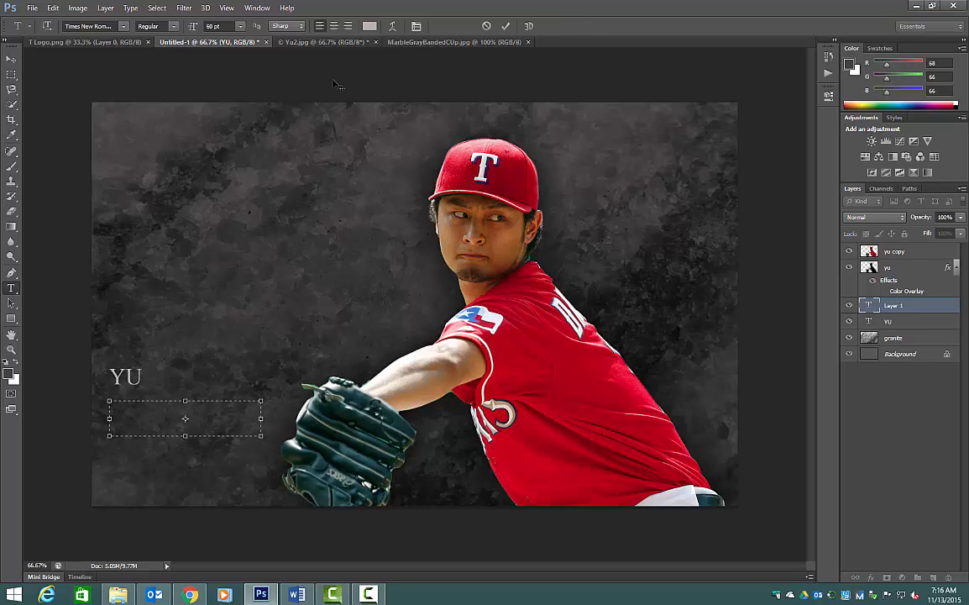
pyautogui.click(369, 26)
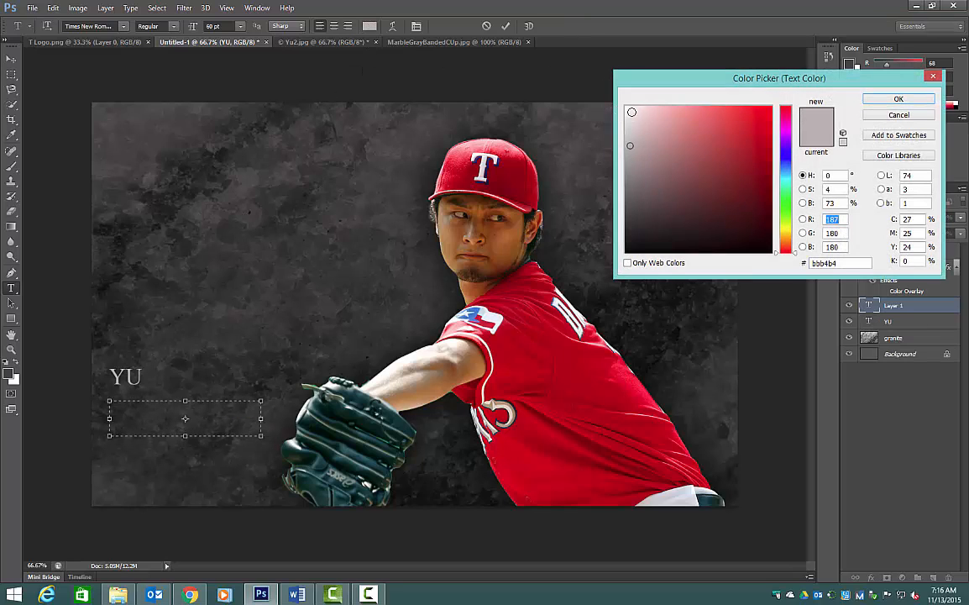
pyautogui.click(629, 110)
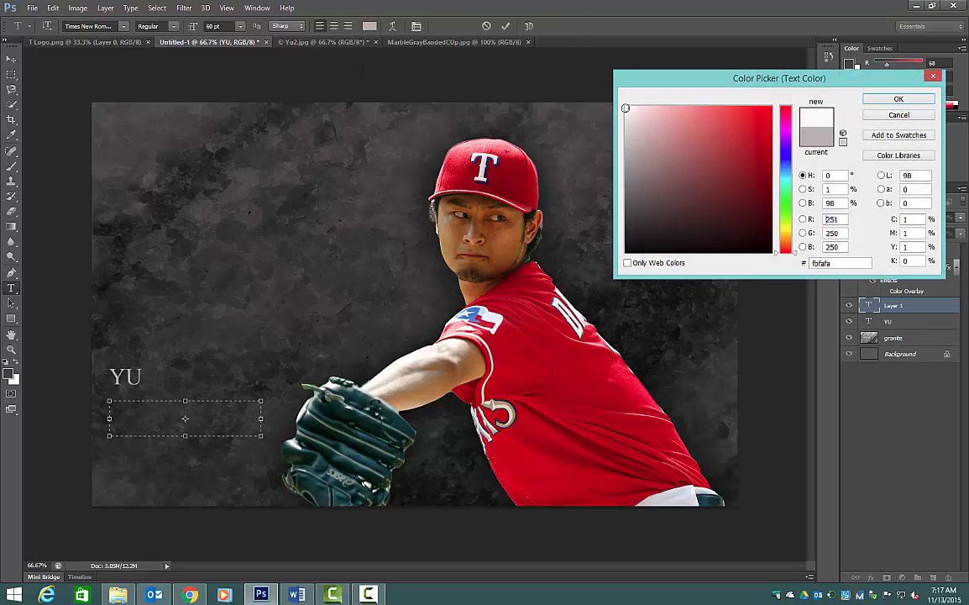
pyautogui.click(873, 101)
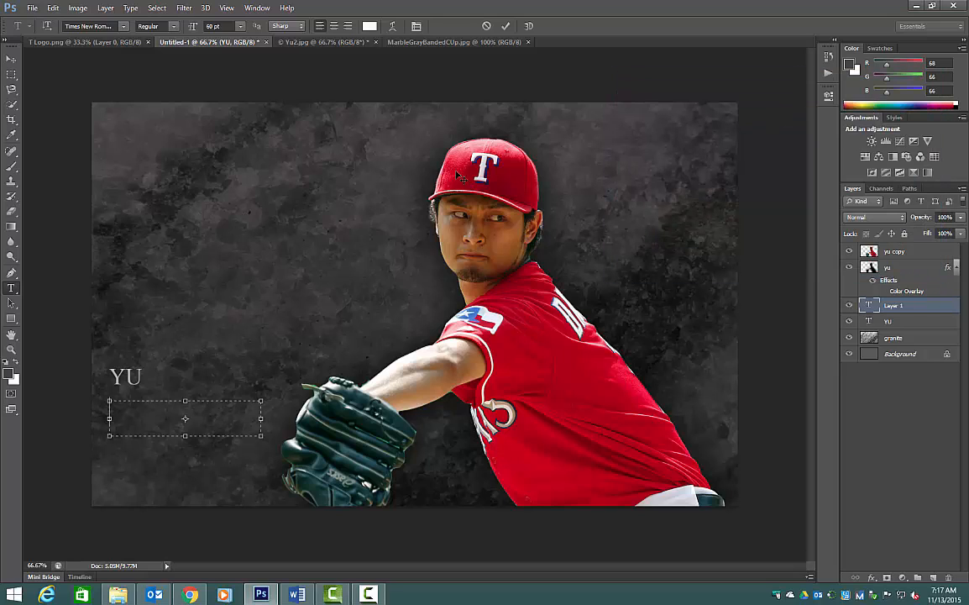
# Step: Enter "DARVISH" at 140 pt in the new text box and enlarge the box to fit the word on one line
pyautogui.click(213, 25)
pyautogui.click(166, 421)
pyautogui.moveTo(262, 436); pyautogui.dragTo(278, 483)
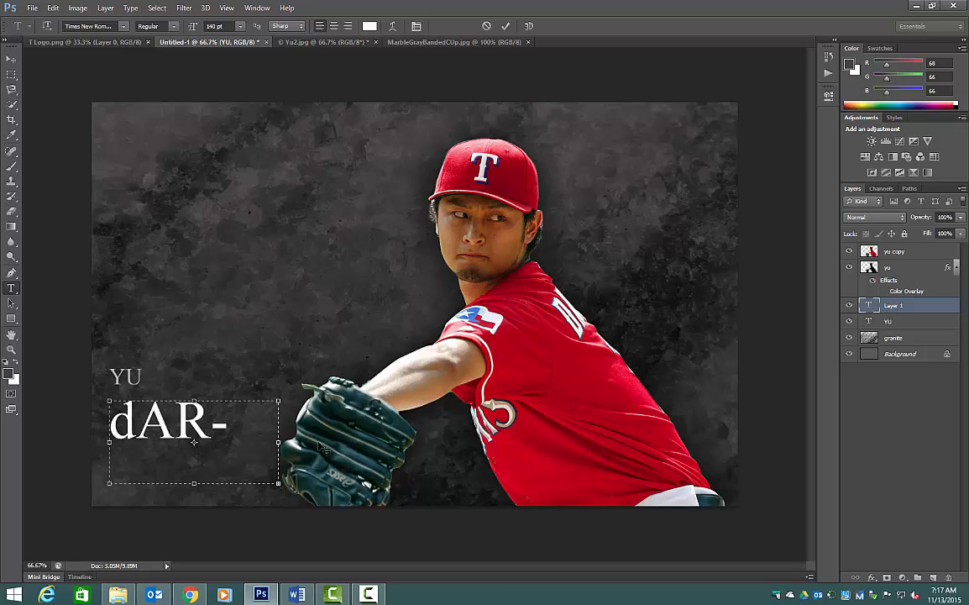
pyautogui.moveTo(278, 441); pyautogui.dragTo(358, 441)
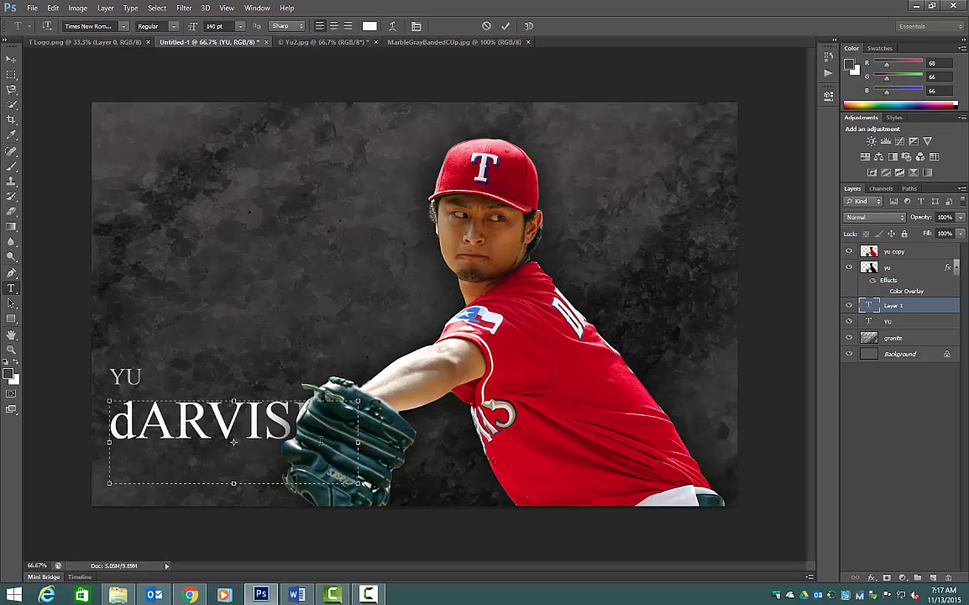
pyautogui.click(134, 423)
pyautogui.press('BackSpace')
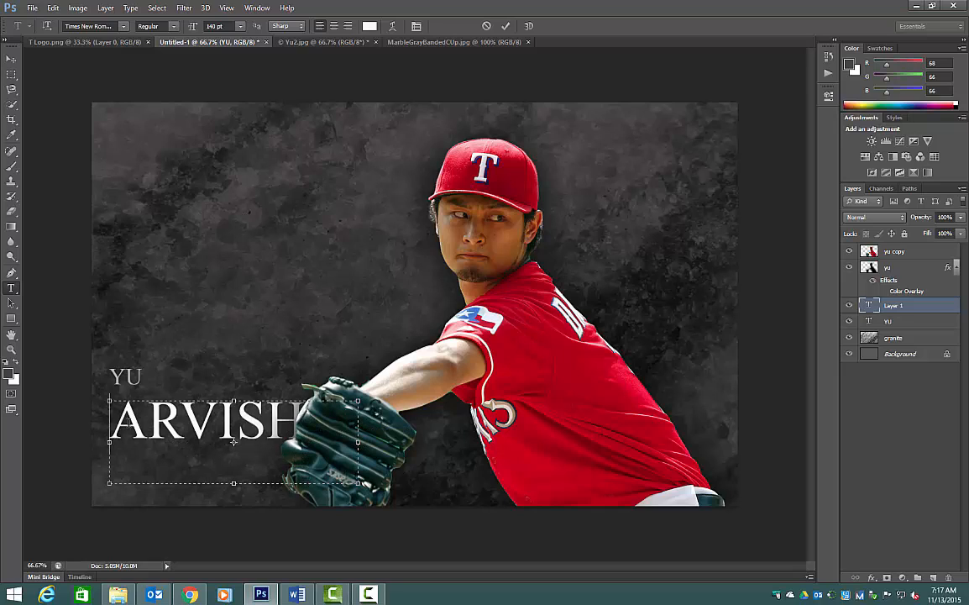
pyautogui.write('D')
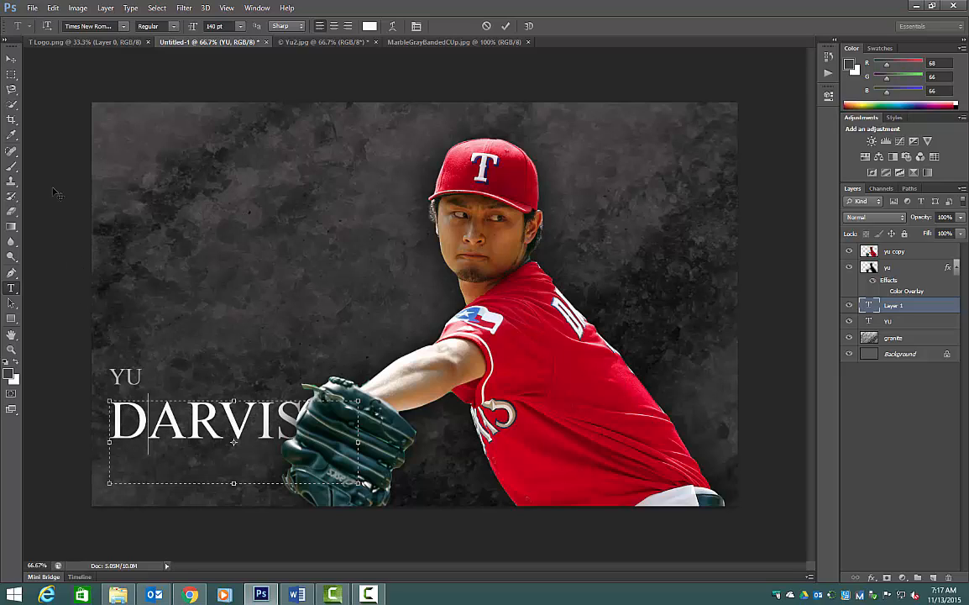
pyautogui.click(11, 59)
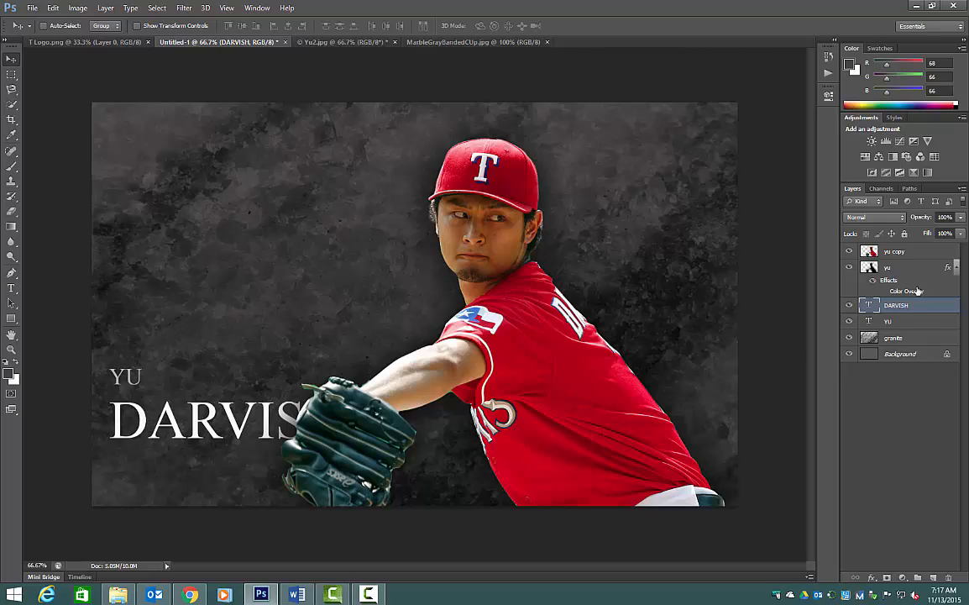
# Step: Move the DARVISH layer to the top of the layer stack and shift the YU text slightly to the right
pyautogui.moveTo(896, 305); pyautogui.dragTo(892, 248)
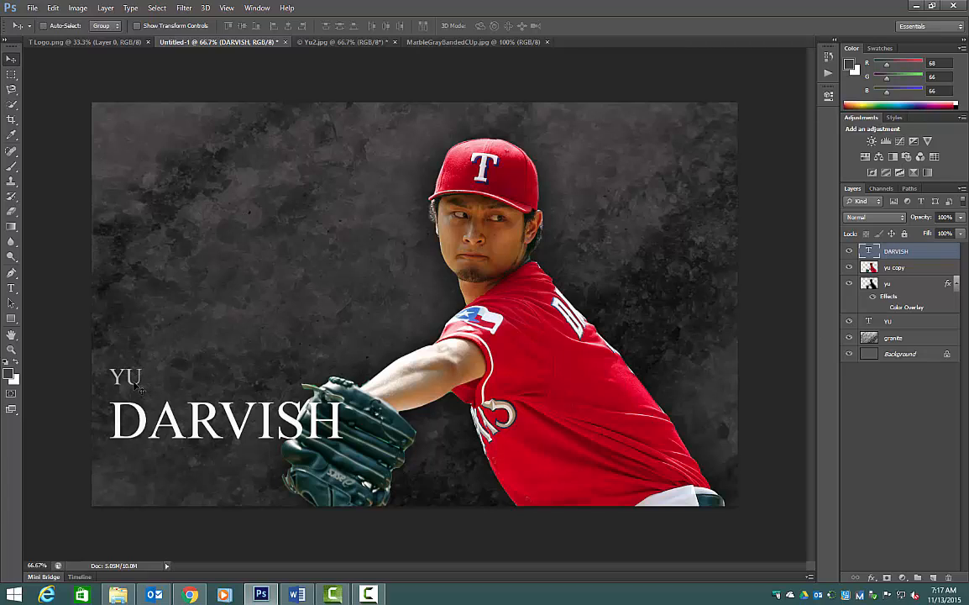
pyautogui.click(885, 283)
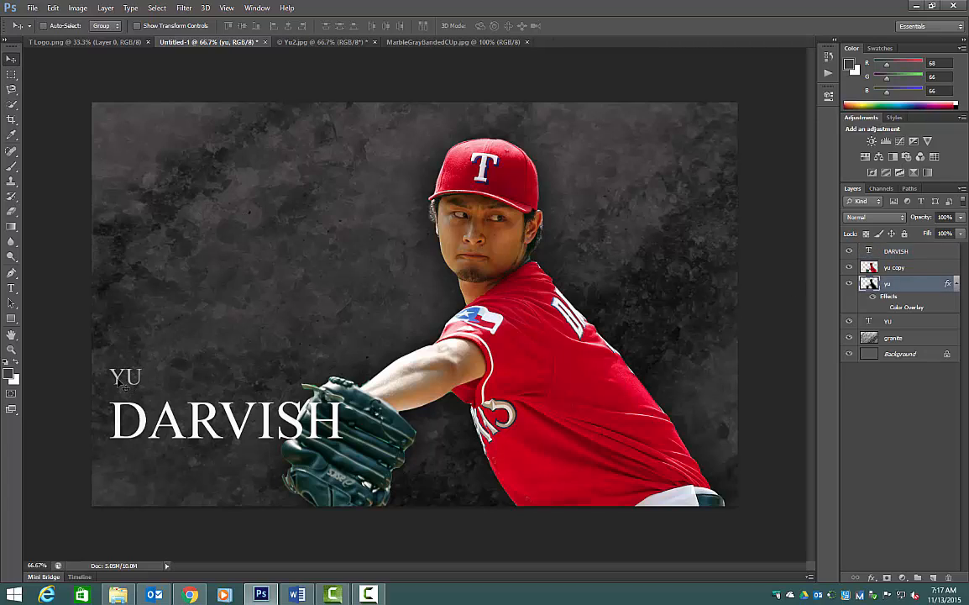
pyautogui.moveTo(124, 382); pyautogui.dragTo(133, 382)
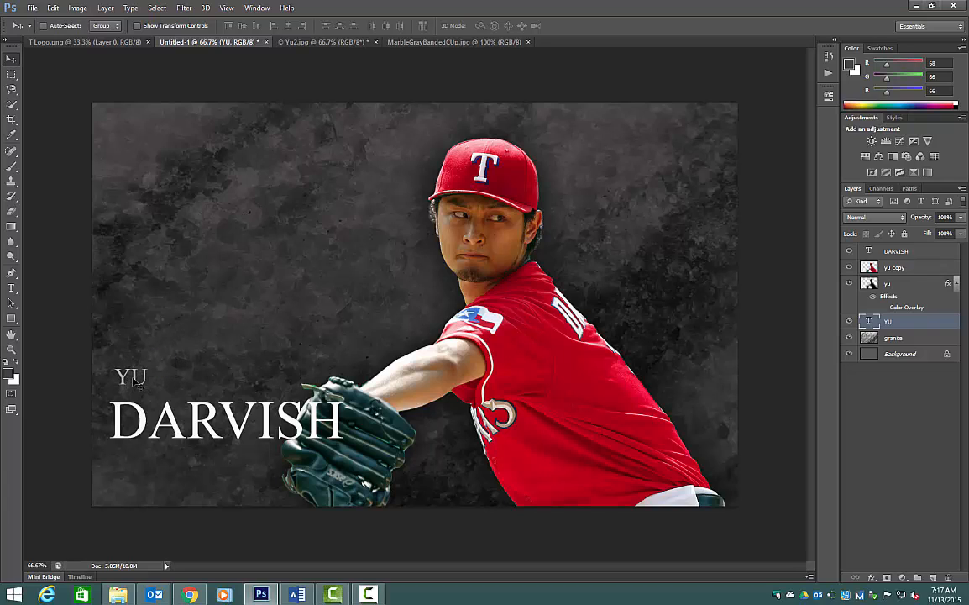
# Step: Set the YU text's font size to 90 pt and enlarge its text box to fit
pyautogui.click(11, 288)
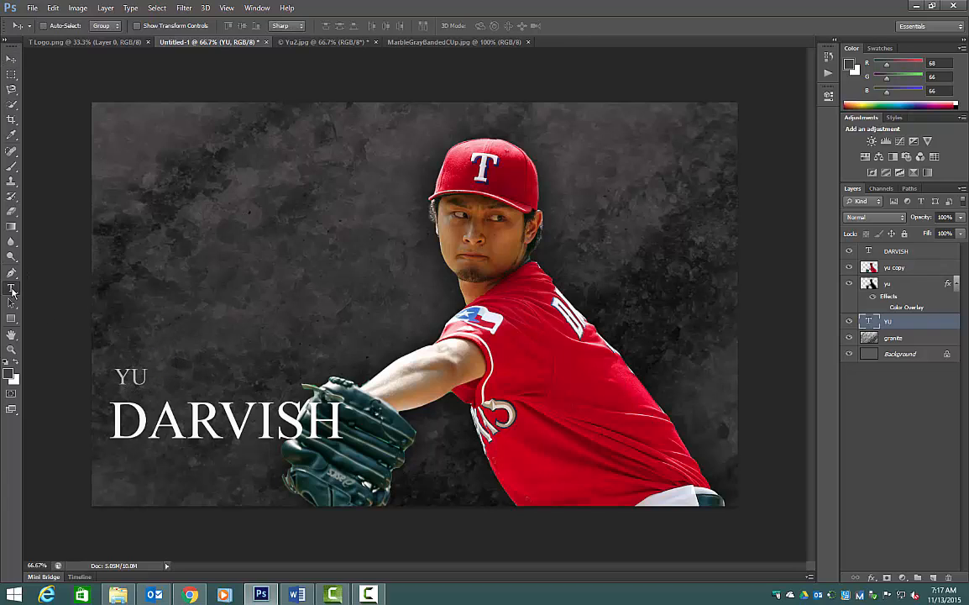
pyautogui.click(134, 377)
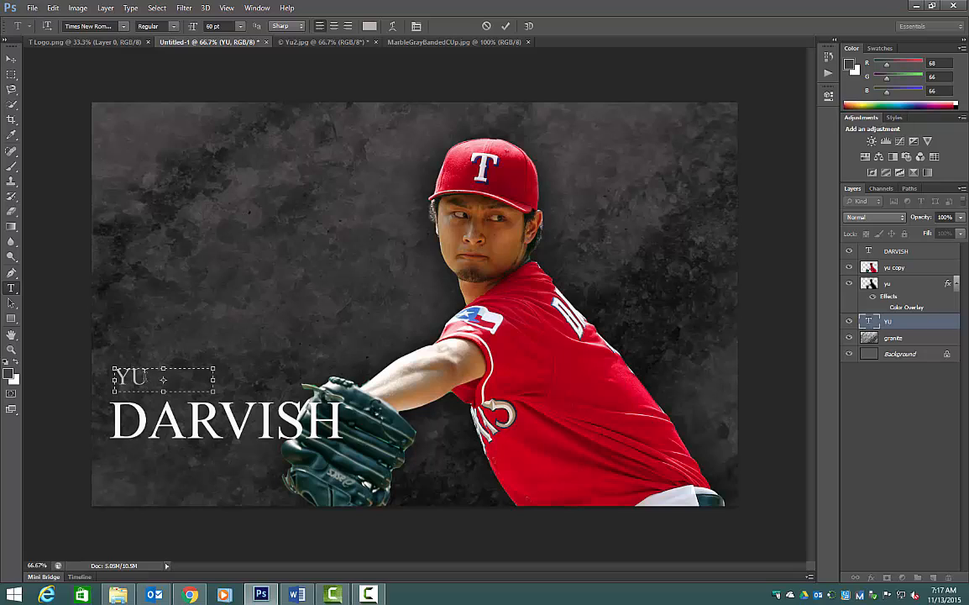
pyautogui.moveTo(147, 377); pyautogui.dragTo(105, 378)
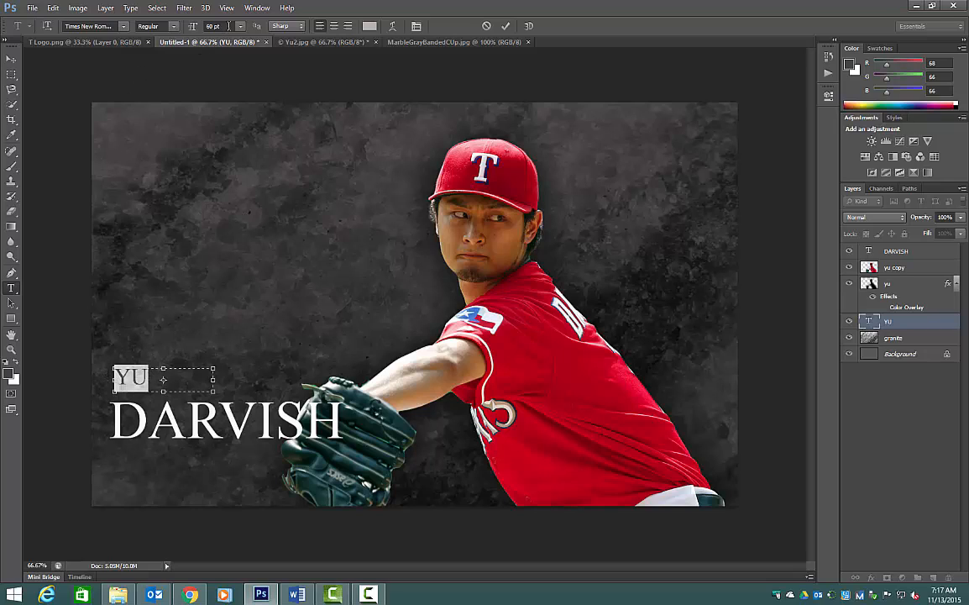
pyautogui.moveTo(228, 26); pyautogui.dragTo(206, 26)
pyautogui.write('85')
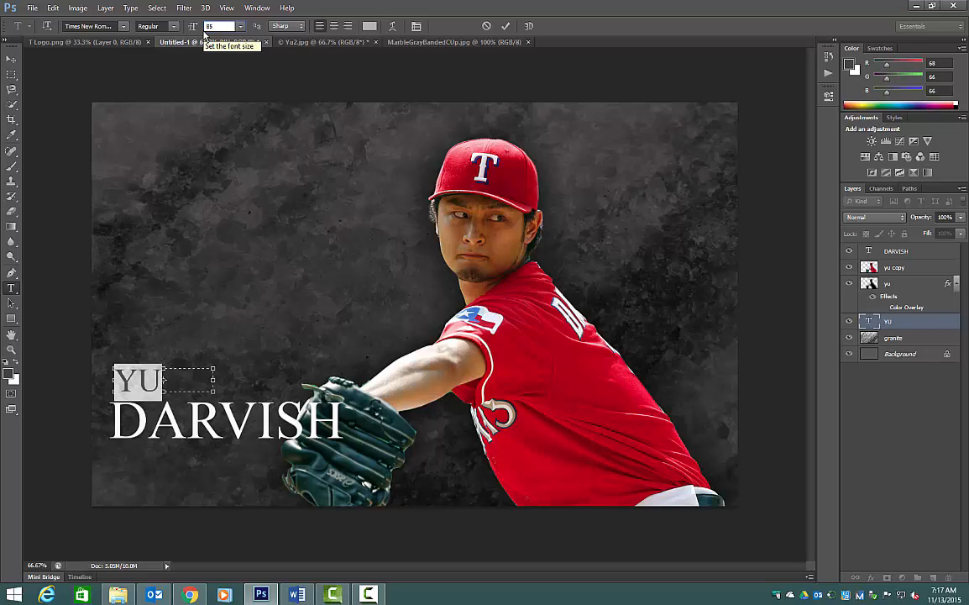
pyautogui.press('BackSpace')
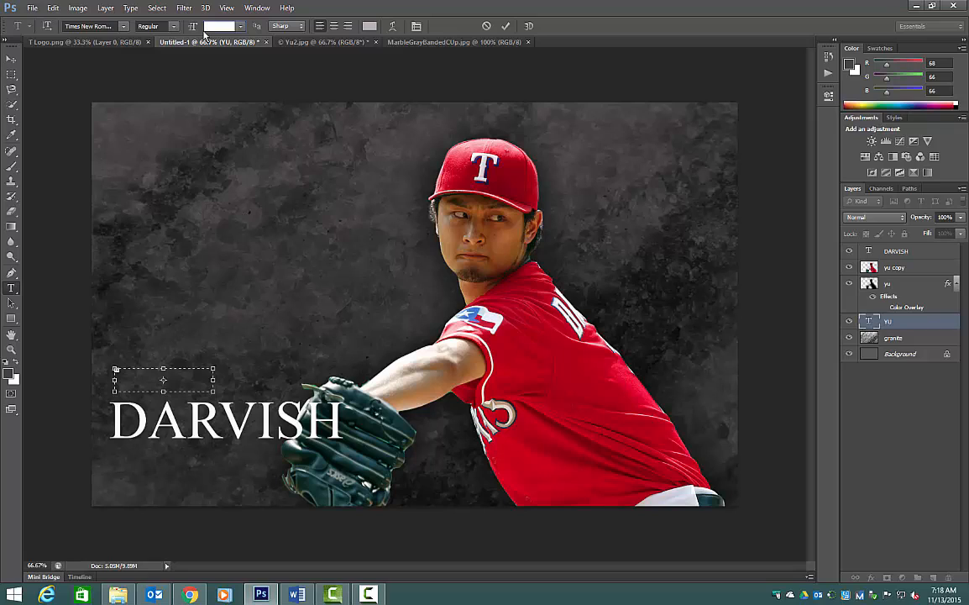
pyautogui.press('Return')
pyautogui.moveTo(214, 369); pyautogui.dragTo(241, 363)
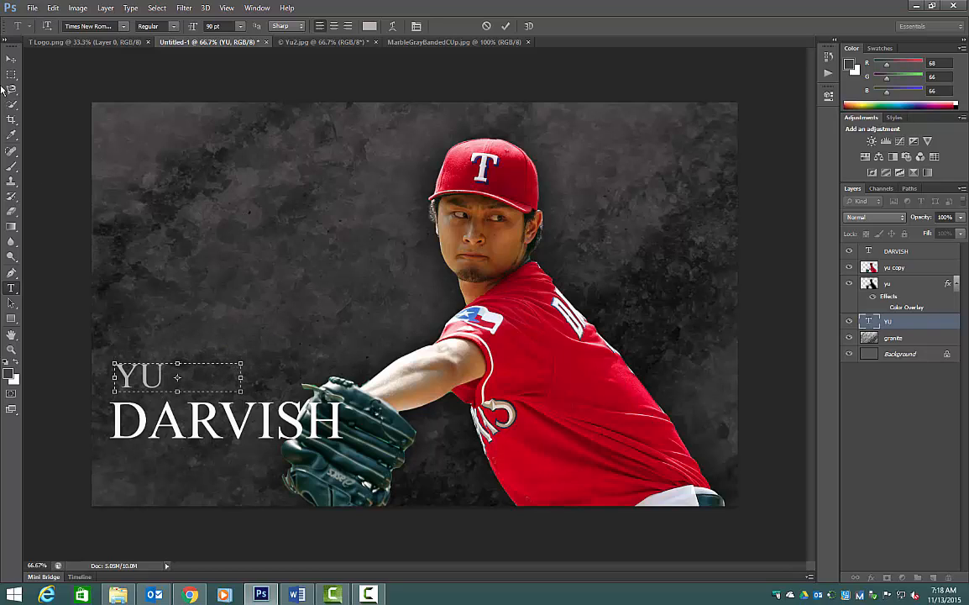
pyautogui.click(10, 59)
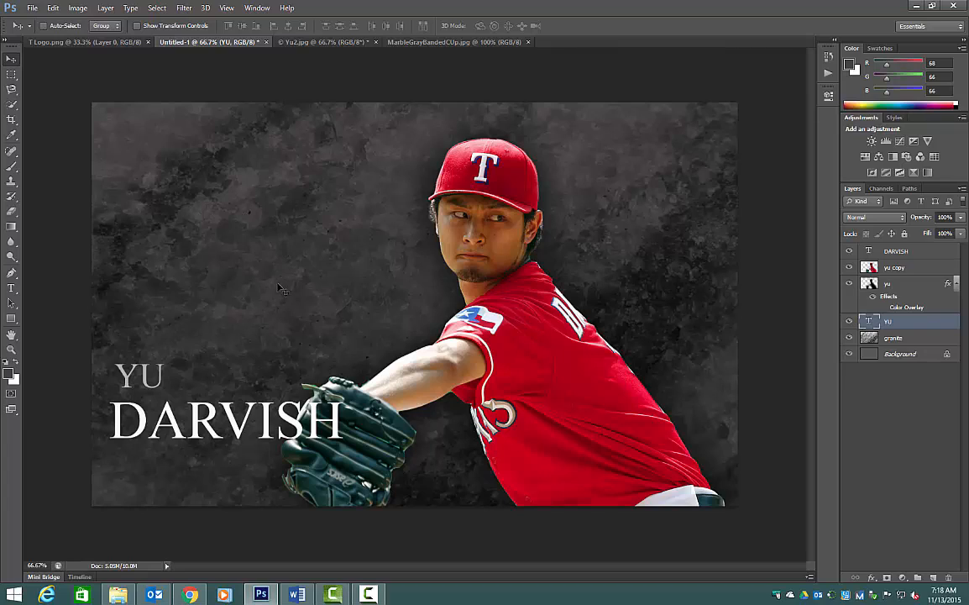
# Step: Nudge the yu and yu copy layers together slightly to the right
pyautogui.click(895, 268)
pyautogui.keyDown('shift'); pyautogui.click(900, 286); pyautogui.keyUp('shift')
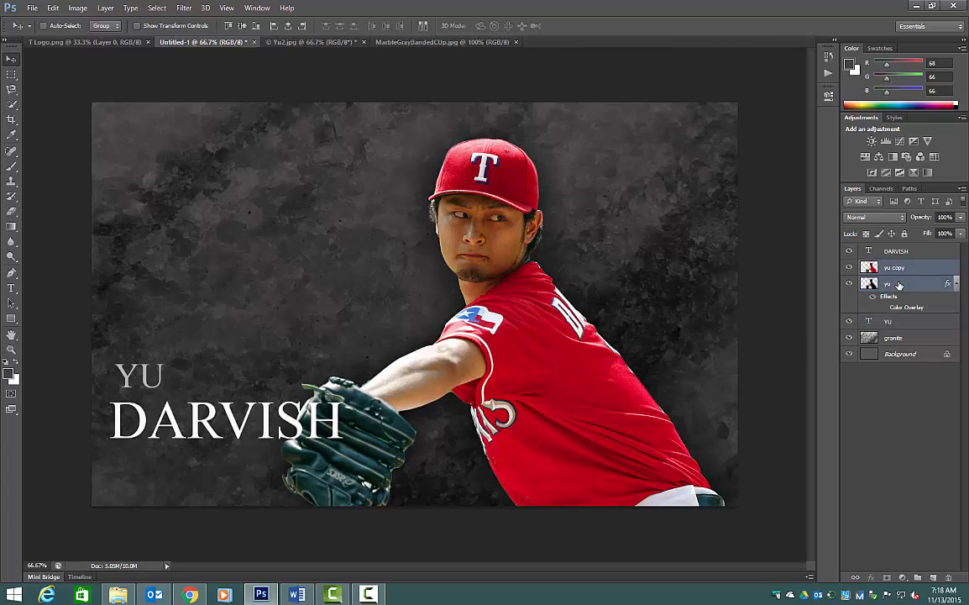
pyautogui.press('Right')
pyautogui.press('Right')
pyautogui.press('Right')
pyautogui.press('Right')
pyautogui.press('Right')
pyautogui.press('Right')
pyautogui.press('Right')
pyautogui.press('Right')
pyautogui.press('Right')
pyautogui.press('Right')
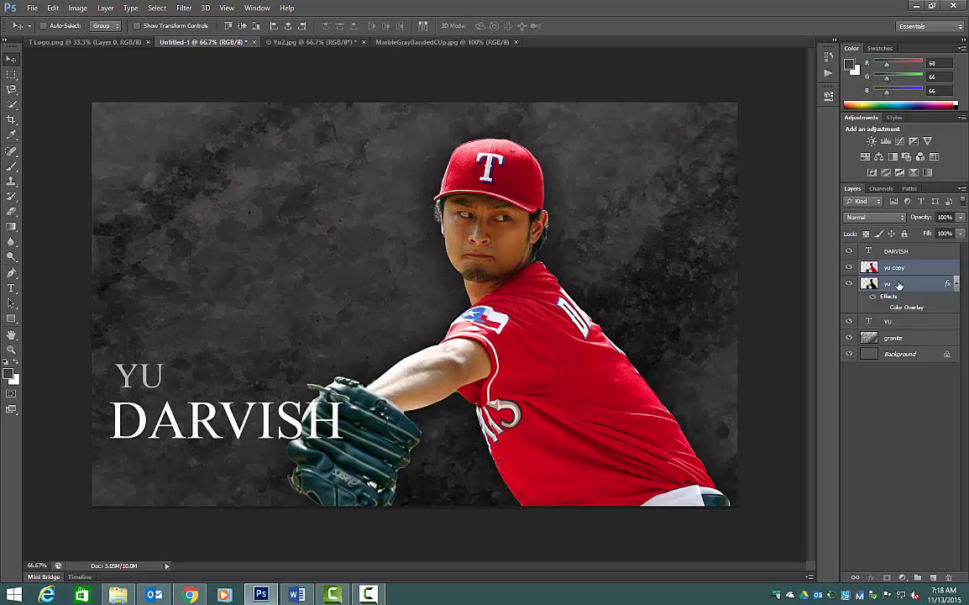
pyautogui.press('Right')
pyautogui.press('Right')
pyautogui.press('Right')
pyautogui.press('Right')
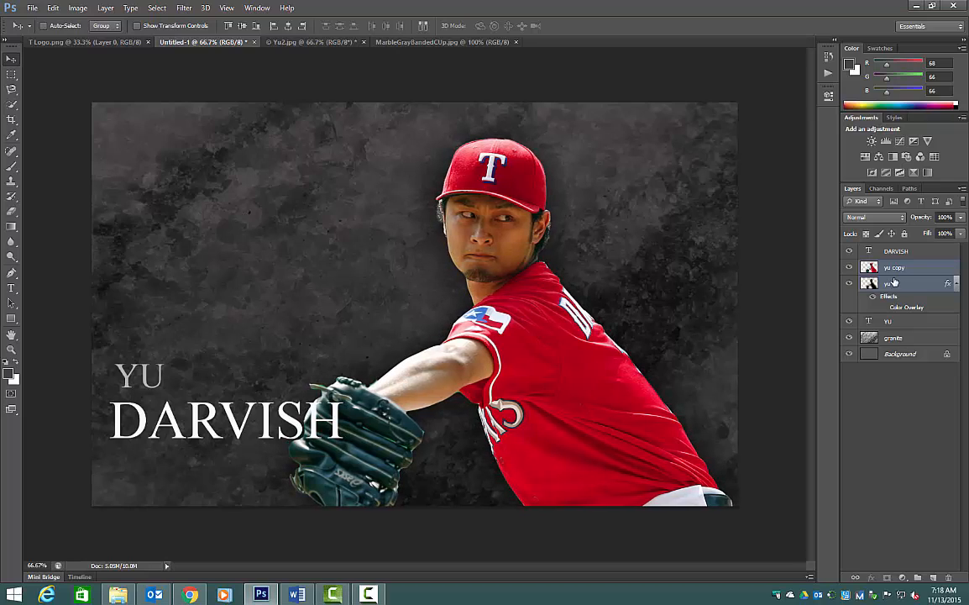
# Step: In T Logo.png, select the blue background and TM mark with the Magic Wand, and invert the selection to isolate the T
pyautogui.click(102, 40)
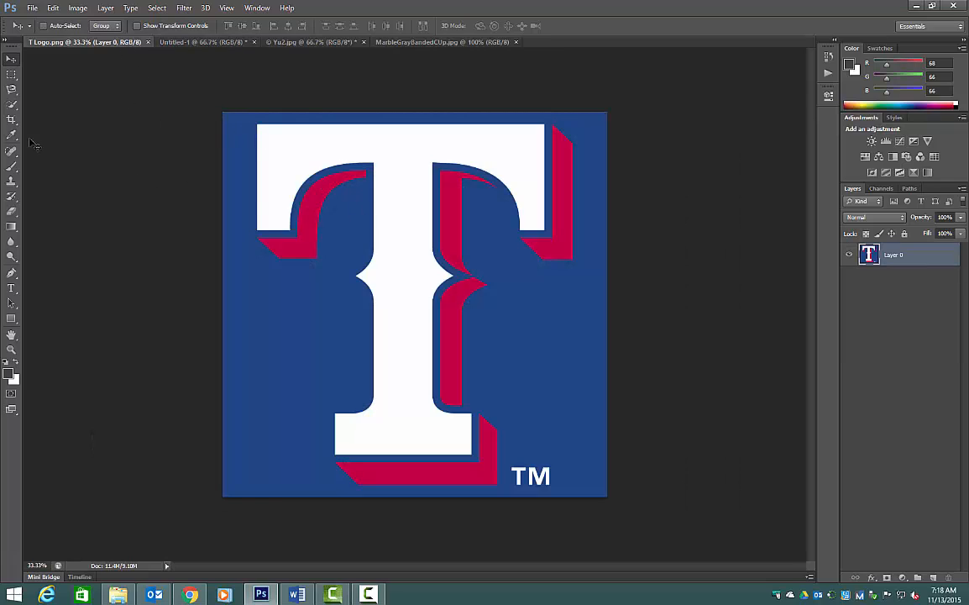
pyautogui.click(12, 104)
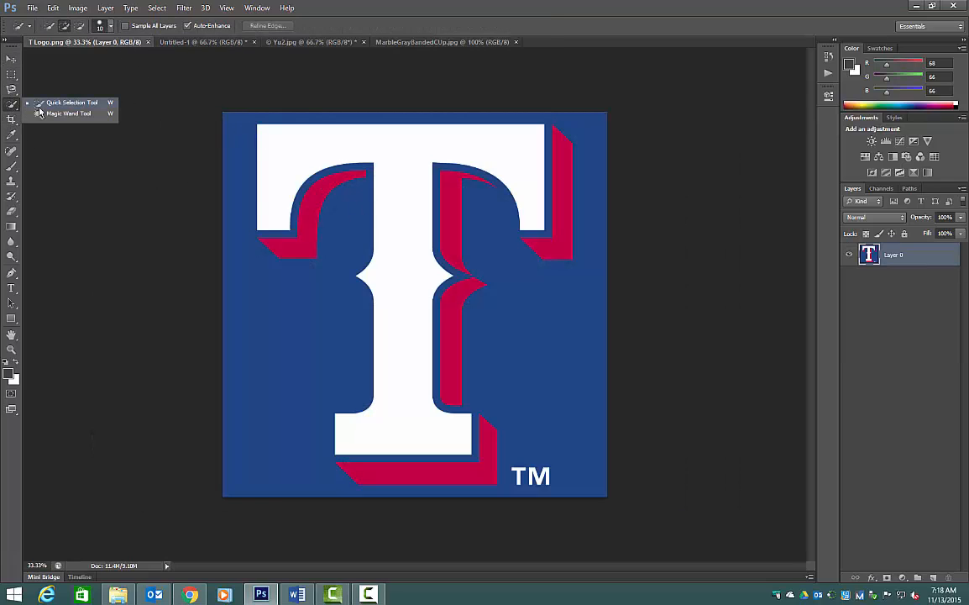
pyautogui.click(67, 114)
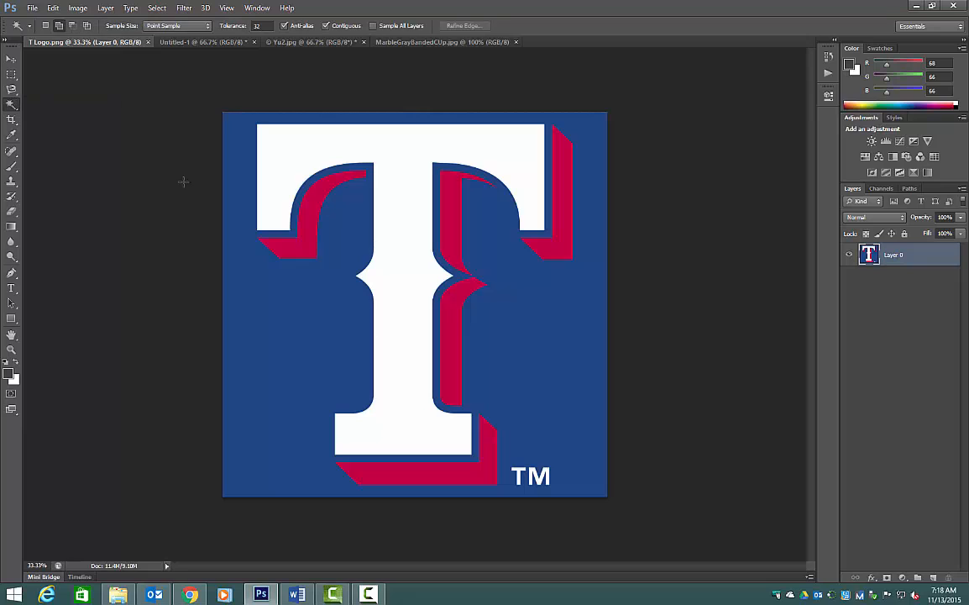
pyautogui.click(258, 292)
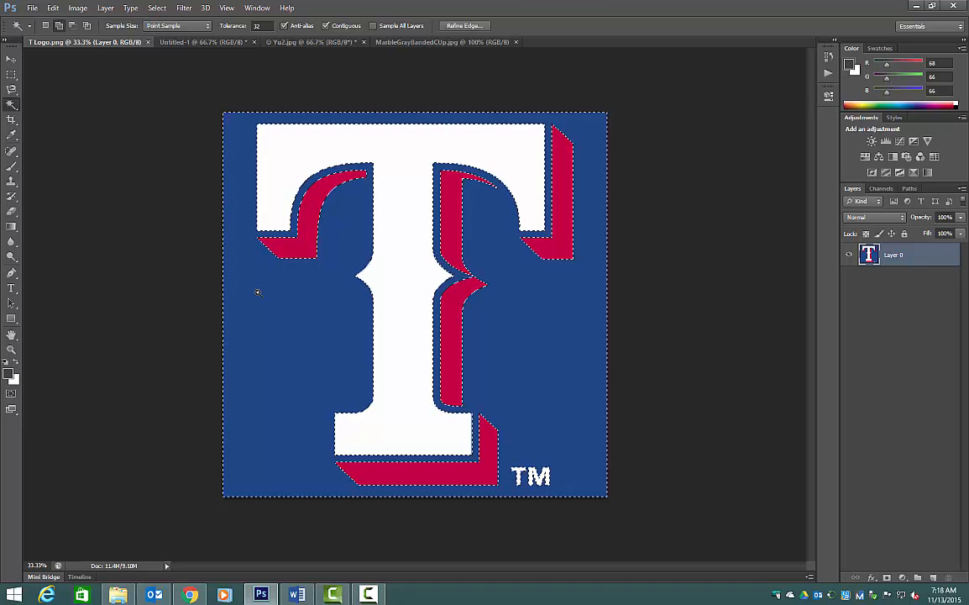
pyautogui.keyDown('shift'); pyautogui.click(537, 479); pyautogui.keyUp('shift')
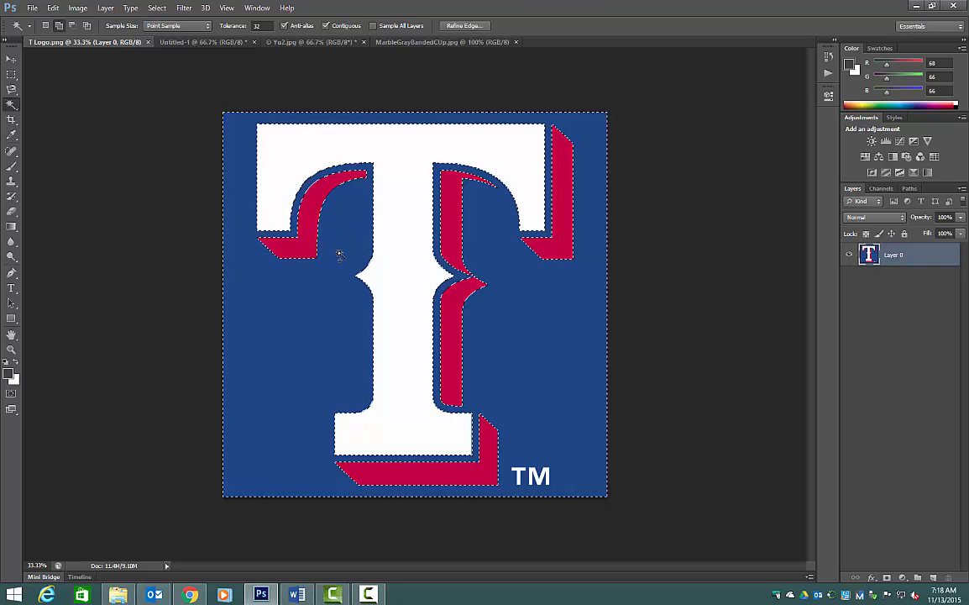
pyautogui.hotkey('ctrl', 'shift', 'i')
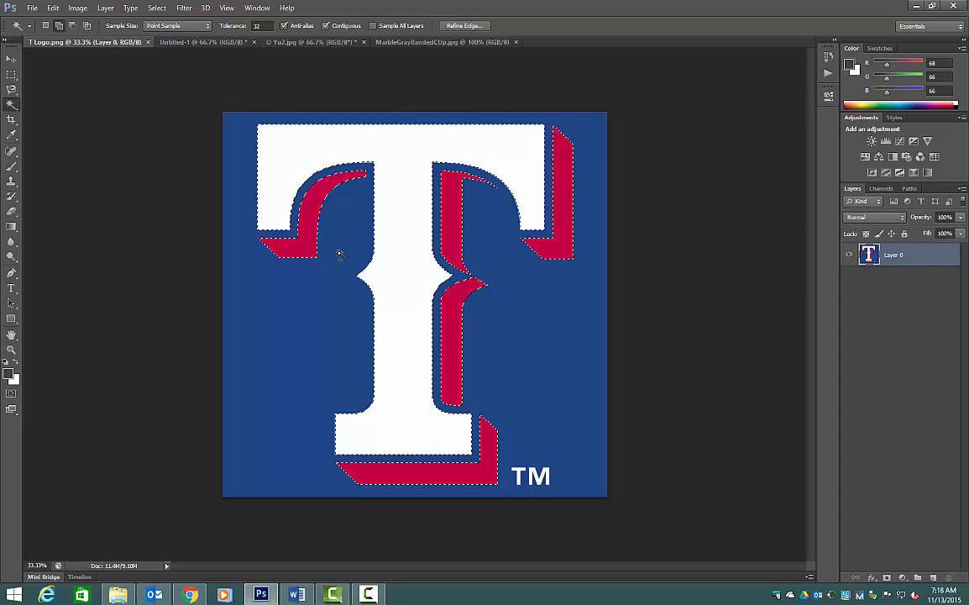
# Step: Copy the selected T from a floating T Logo.png window into the Untitled-1 composite, and dock the logo window again
pyautogui.moveTo(100, 44); pyautogui.dragTo(534, 190)
pyautogui.click(12, 58)
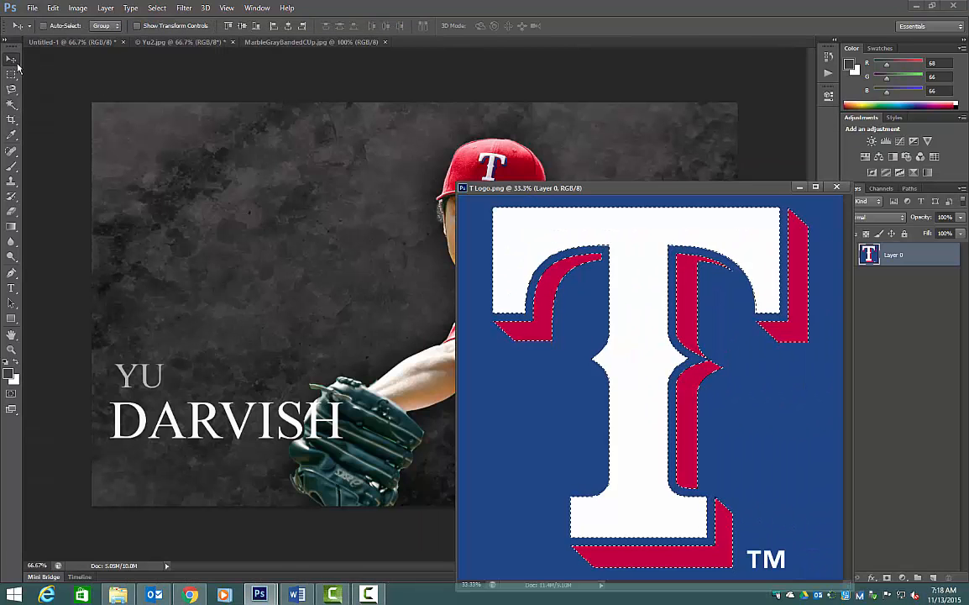
pyautogui.moveTo(580, 223); pyautogui.dragTo(199, 194)
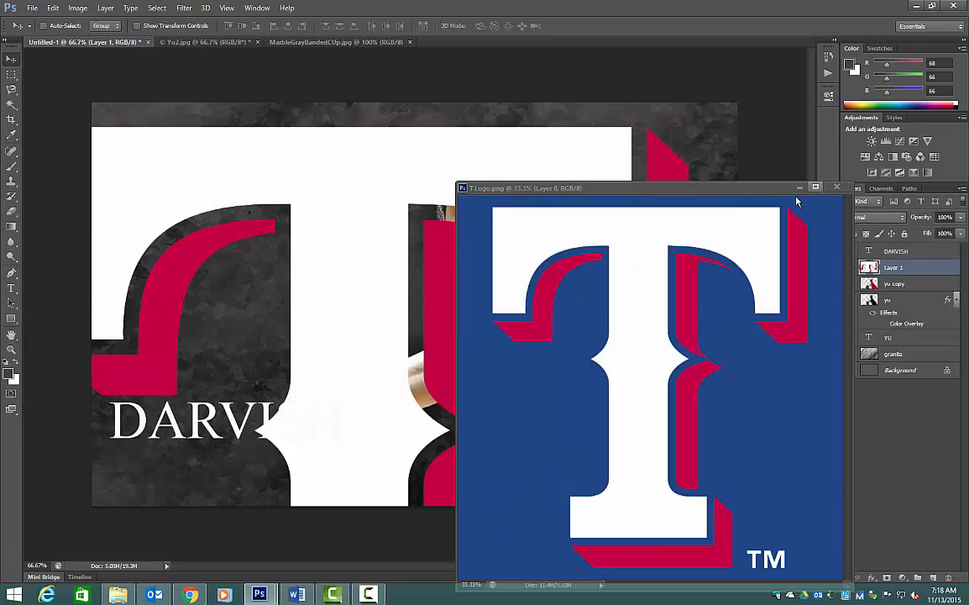
pyautogui.moveTo(752, 192); pyautogui.dragTo(688, 39)
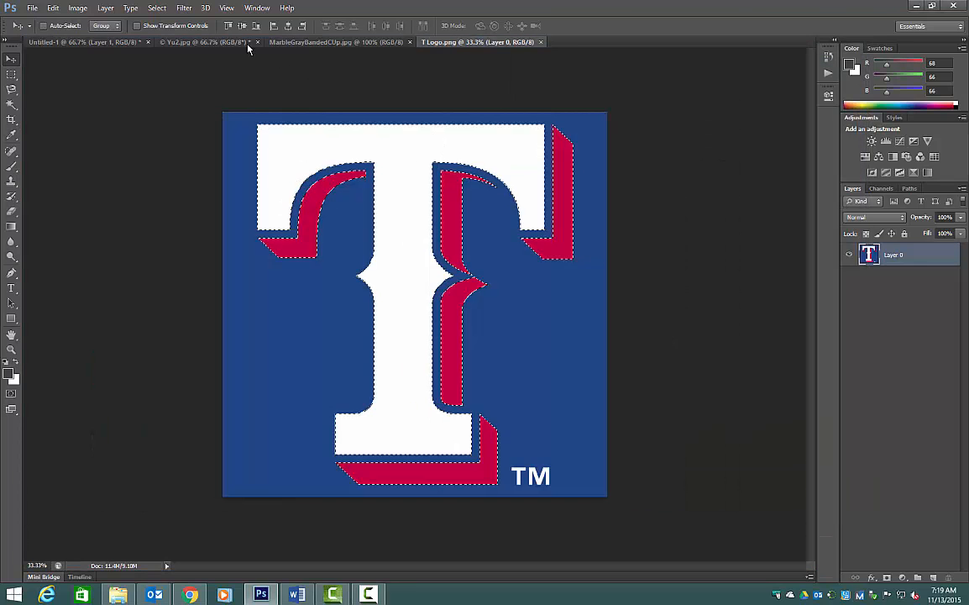
pyautogui.click(93, 42)
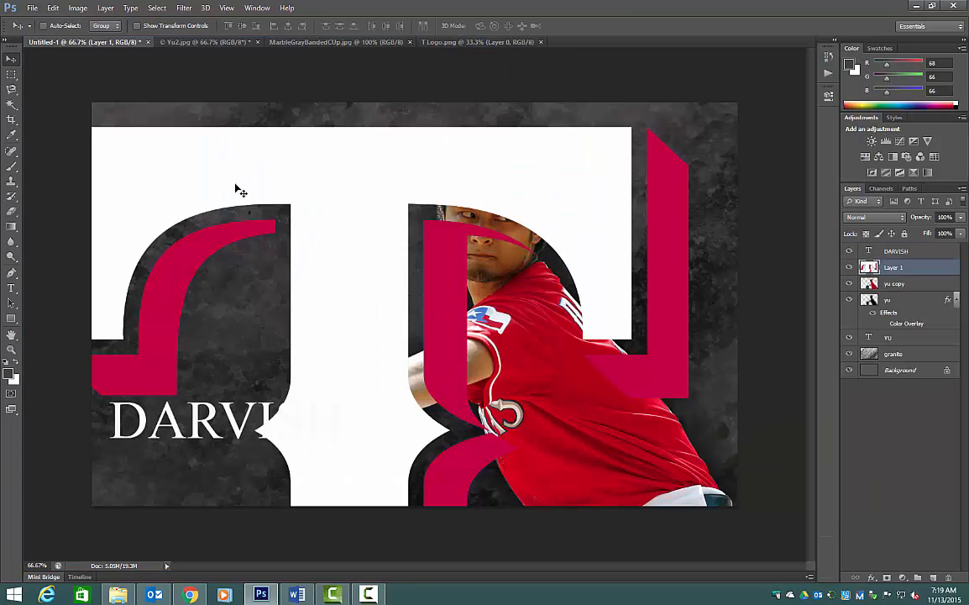
# Step: Show the rulers and free-transform the T logo, scaling it to about 53% and rotating it about -15.8°
pyautogui.hotkey('ctrl', 'r')
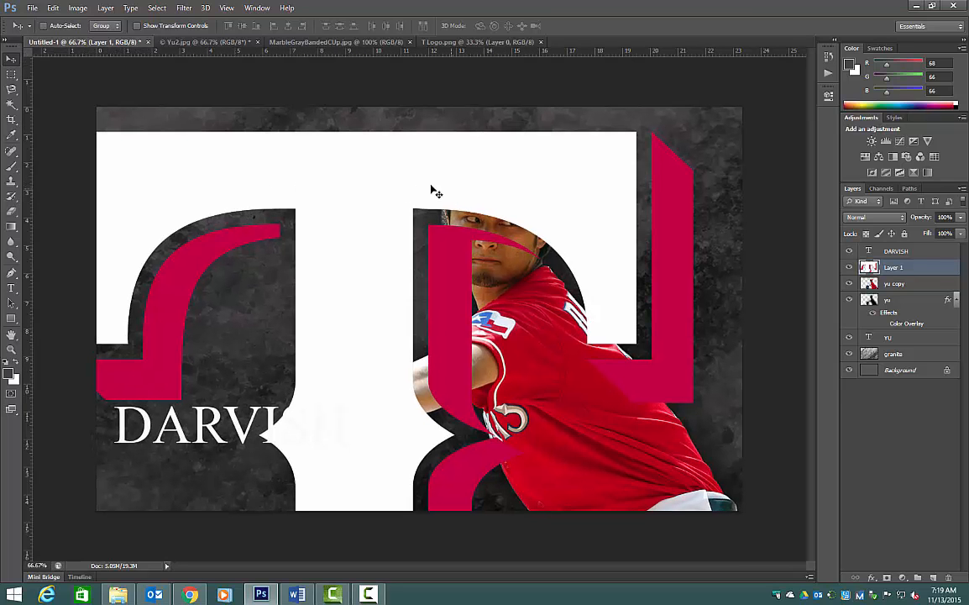
pyautogui.hotkey('ctrl', '-')
pyautogui.hotkey('ctrl', '-')
pyautogui.hotkey('ctrl', '-')
pyautogui.hotkey('ctrl', '-')
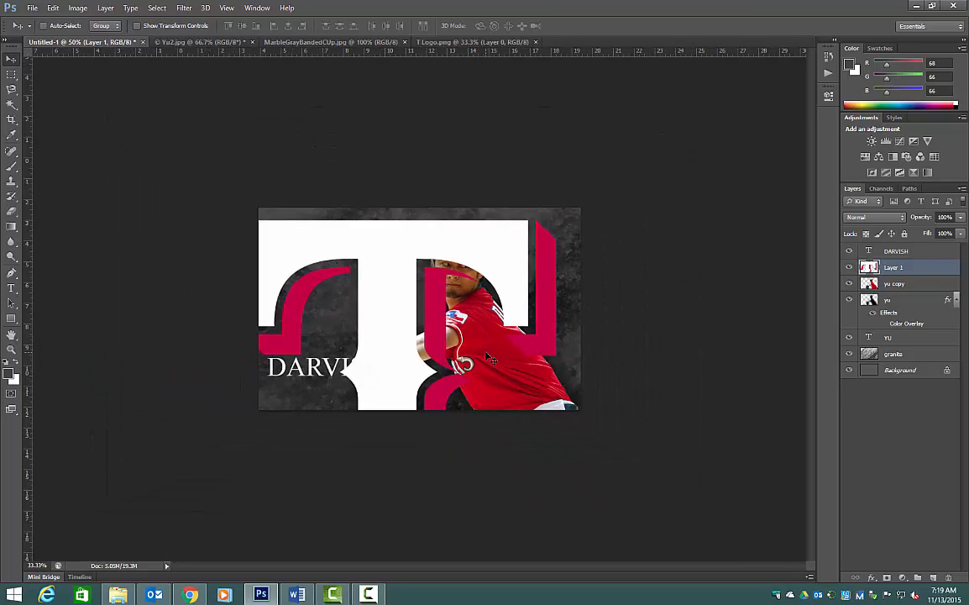
pyautogui.hotkey('ctrl', 't')
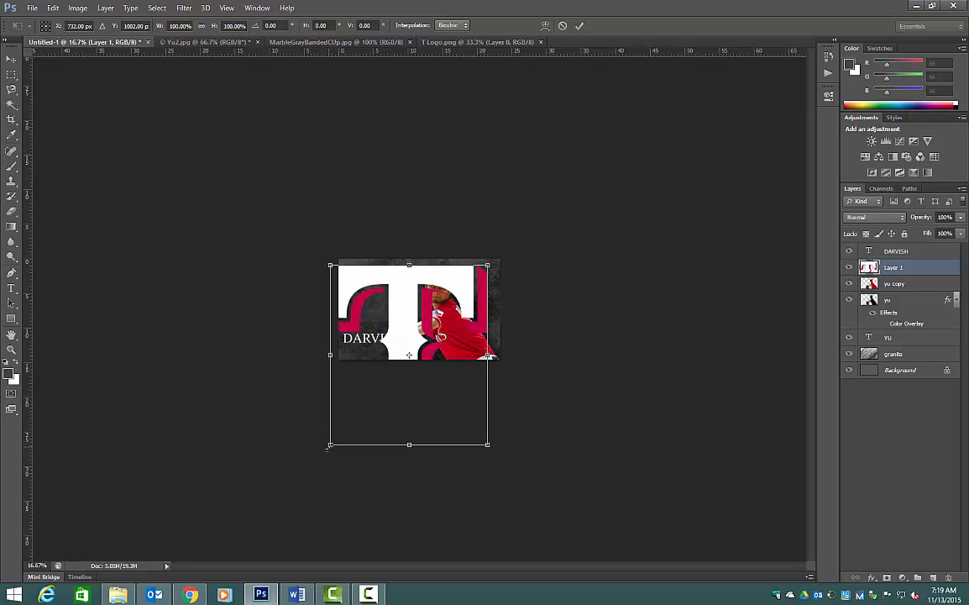
pyautogui.moveTo(330, 444); pyautogui.dragTo(409, 370)
pyautogui.moveTo(393, 259); pyautogui.dragTo(349, 290)
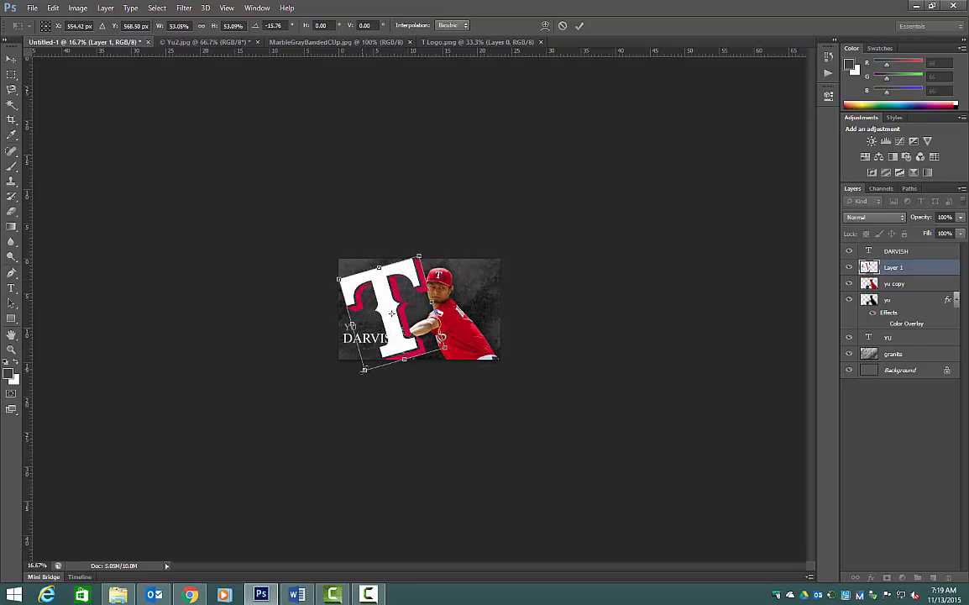
# Step: Resize the tilted T logo to about 49% and position it over the left half of the canvas
pyautogui.moveTo(365, 370); pyautogui.dragTo(374, 288)
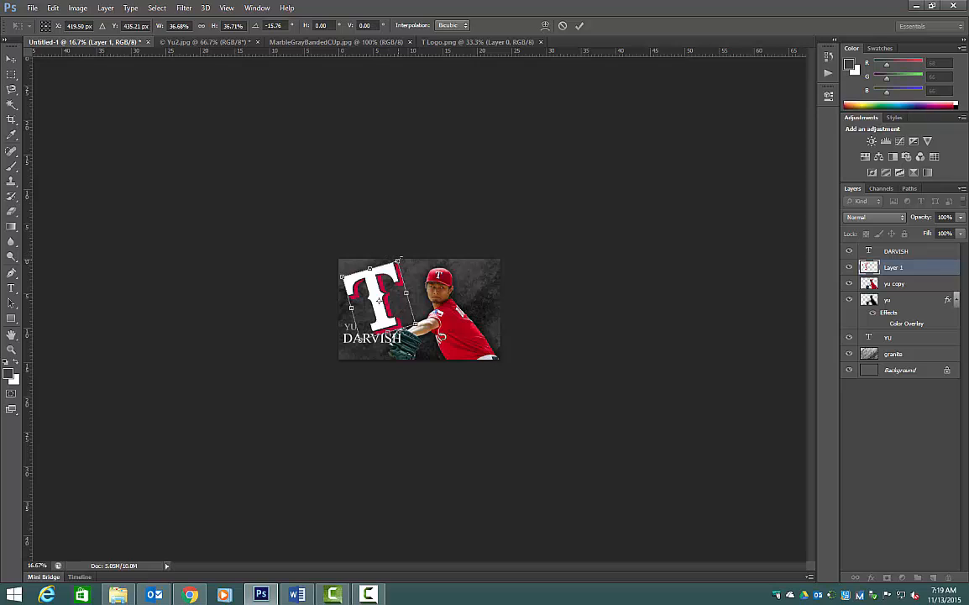
pyautogui.moveTo(400, 259); pyautogui.dragTo(407, 246)
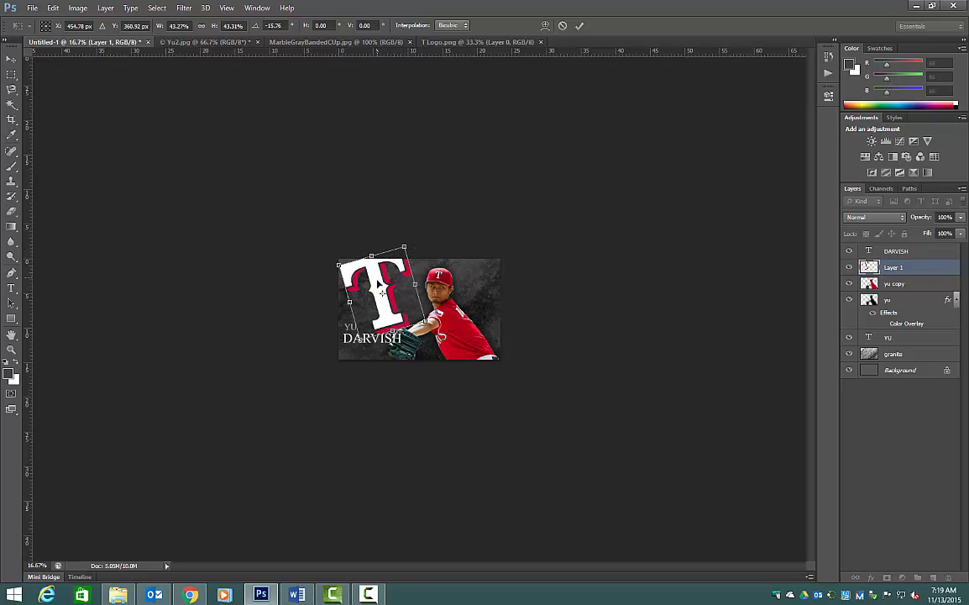
pyautogui.moveTo(381, 288); pyautogui.dragTo(381, 302)
pyautogui.moveTo(406, 260); pyautogui.dragTo(417, 252)
pyautogui.moveTo(376, 279); pyautogui.dragTo(376, 290)
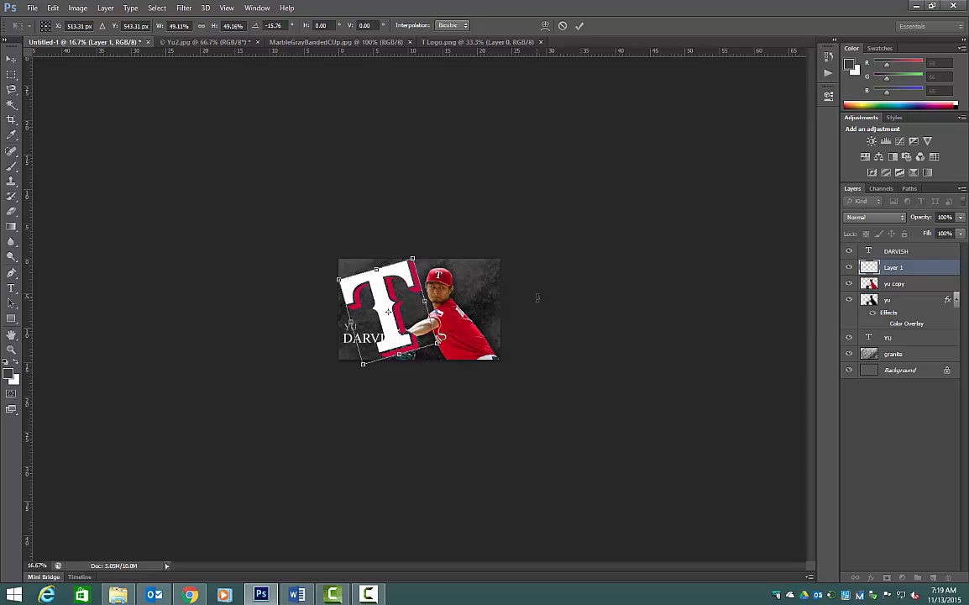
# Step: Nudge the T logo up by 18 px
pyautogui.press('Up')
pyautogui.press('Up')
pyautogui.press('Up')
pyautogui.press('Up')
pyautogui.press('Up')
pyautogui.press('Up')
pyautogui.press('Up')
pyautogui.press('Up')
pyautogui.press('Up')
pyautogui.press('Up')
pyautogui.press('Up')
pyautogui.press('Up')
pyautogui.press('Up')
pyautogui.press('Up')
pyautogui.press('Up')
pyautogui.press('Up')
pyautogui.press('Up')
pyautogui.press('Up')
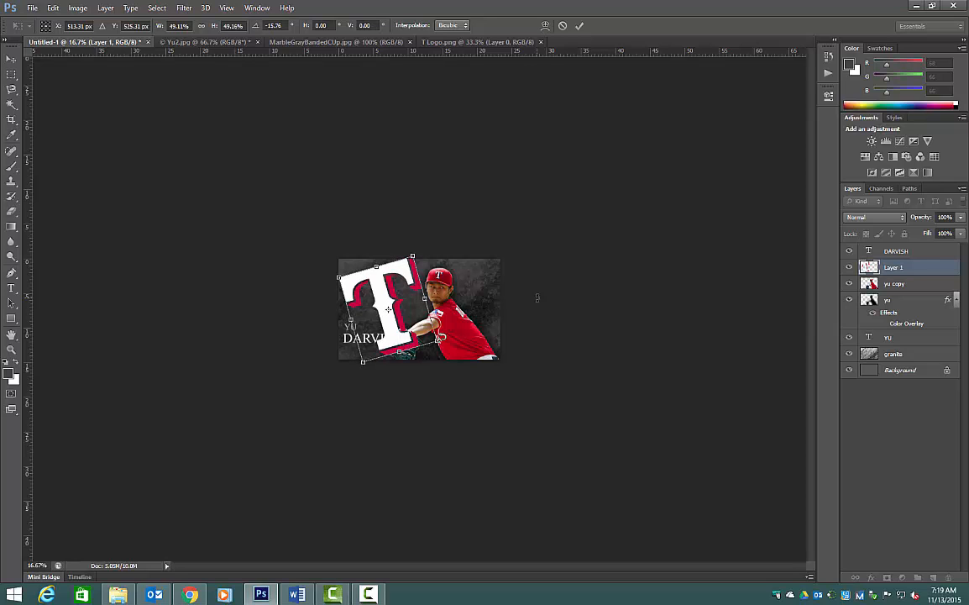
# Step: Enlarge the T logo to about 51%, nudge it left by 10 px, and apply the transform
pyautogui.hotkey('ctrl', '+')
pyautogui.hotkey('ctrl', '+')
pyautogui.hotkey('ctrl', '+')
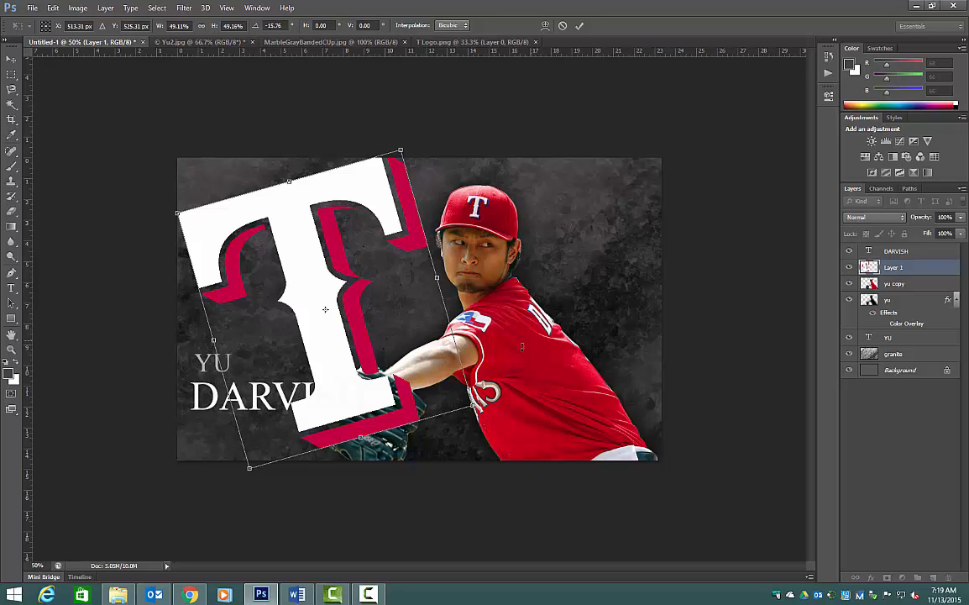
pyautogui.moveTo(473, 404); pyautogui.dragTo(483, 412)
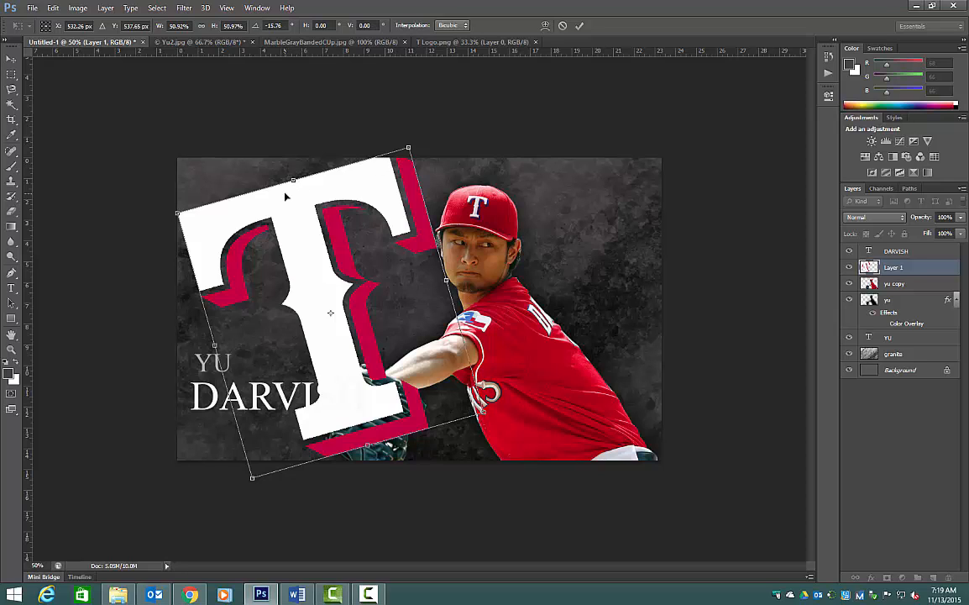
pyautogui.press('Left')
pyautogui.press('Left')
pyautogui.press('Left')
pyautogui.press('Left')
pyautogui.press('Left')
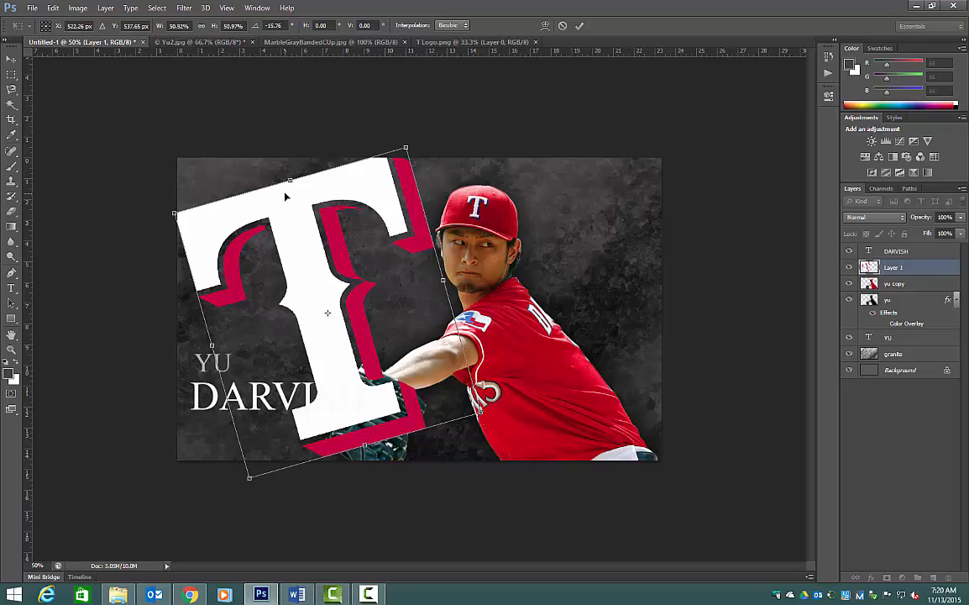
pyautogui.press('Return')
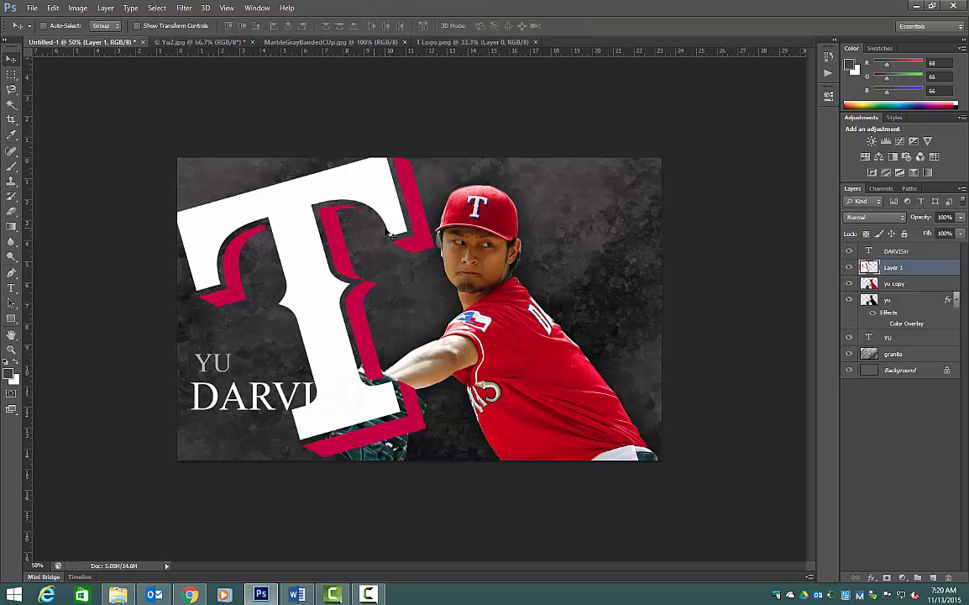
# Step: Try the Multiply blend mode on the T logo layer and set it to Overlay
pyautogui.click(902, 219)
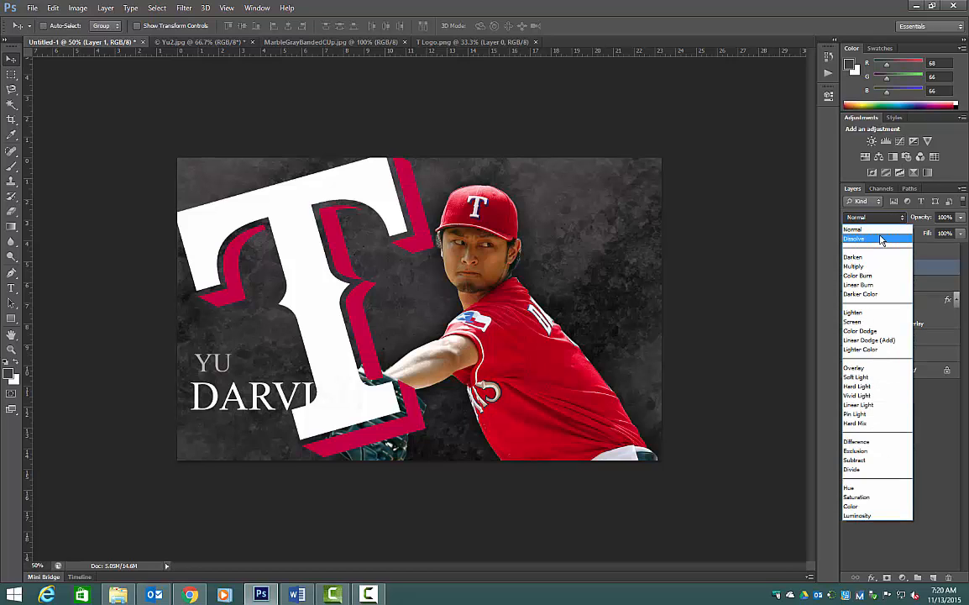
pyautogui.click(866, 267)
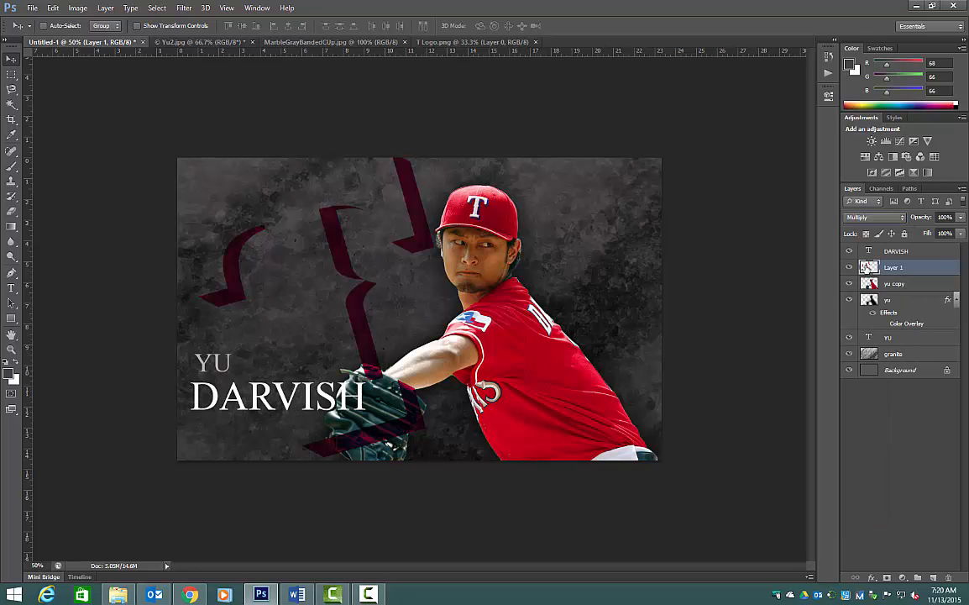
pyautogui.click(878, 220)
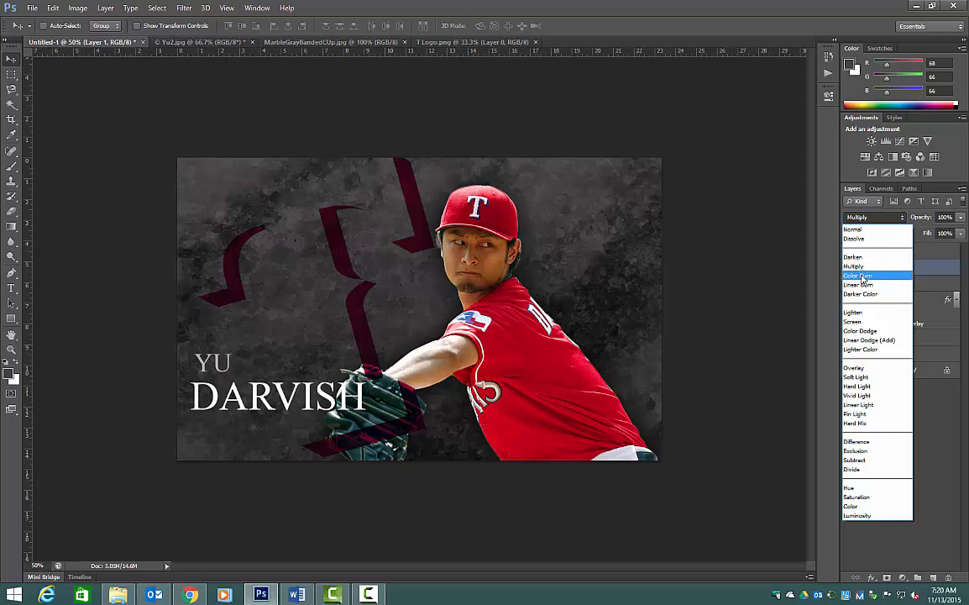
pyautogui.click(854, 368)
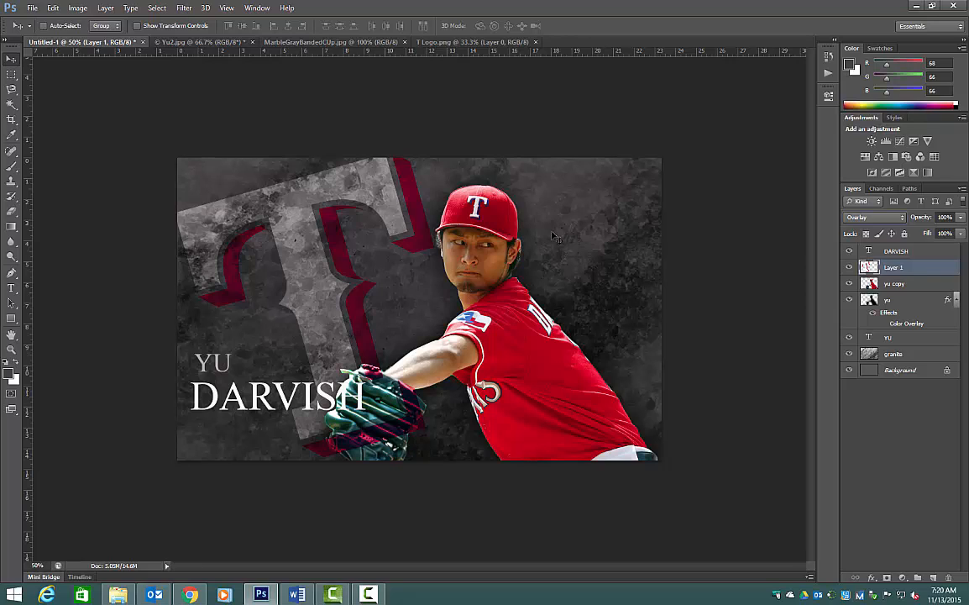
# Step: Lower the opacity of the granite layer
pyautogui.click(899, 353)
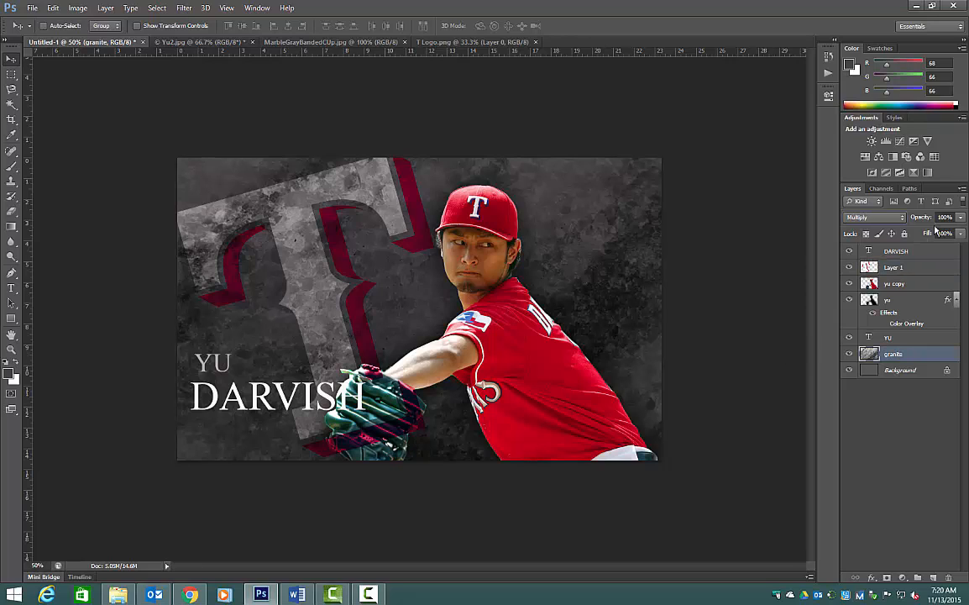
pyautogui.click(961, 218)
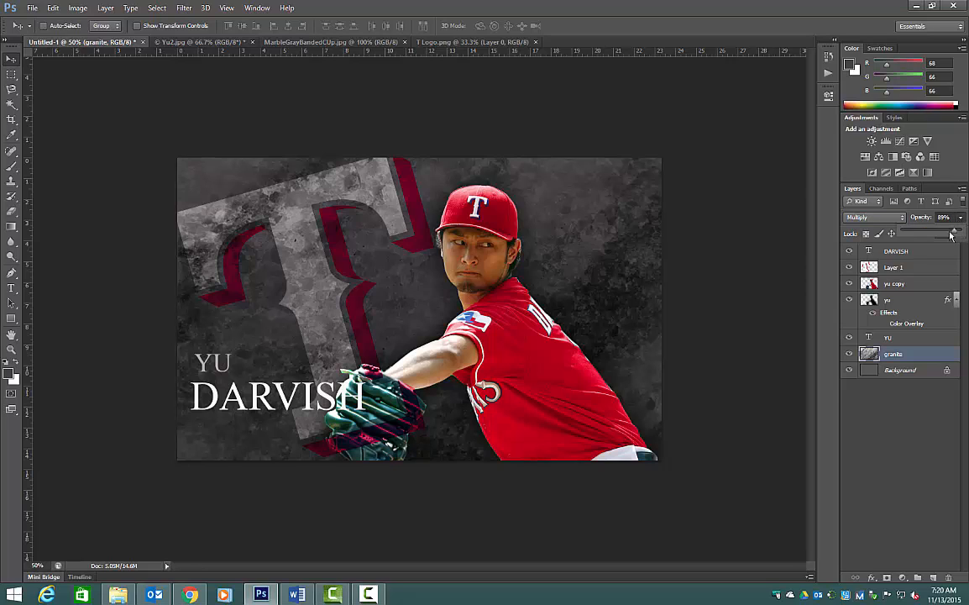
pyautogui.moveTo(960, 230)
pyautogui.mouseDown()
pyautogui.moveTo(923, 236)
pyautogui.moveTo(944, 234)
pyautogui.mouseUp()
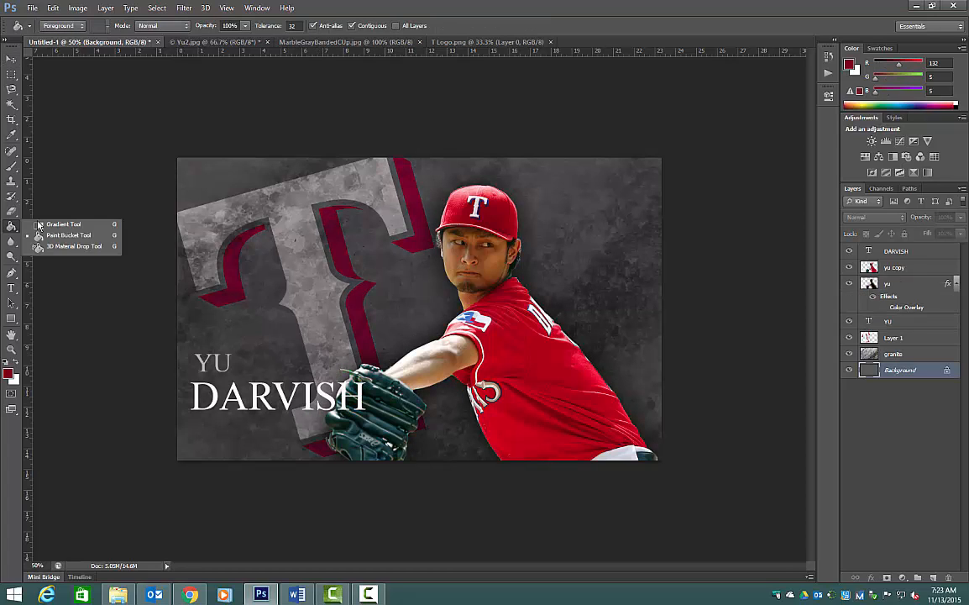
# Step: Set the foreground color to the blue #0238b2
pyautogui.click(37, 204)
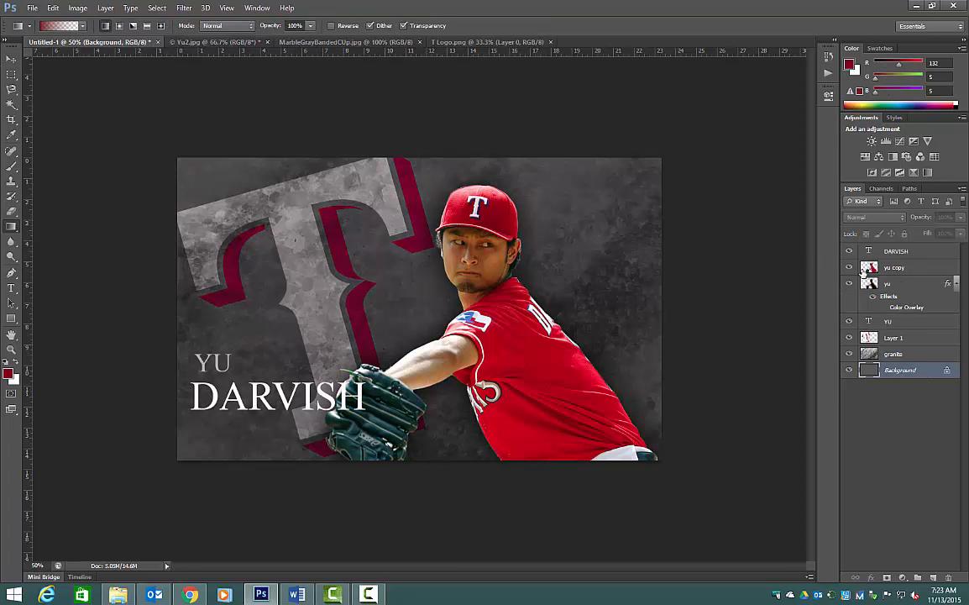
pyautogui.click(8, 374)
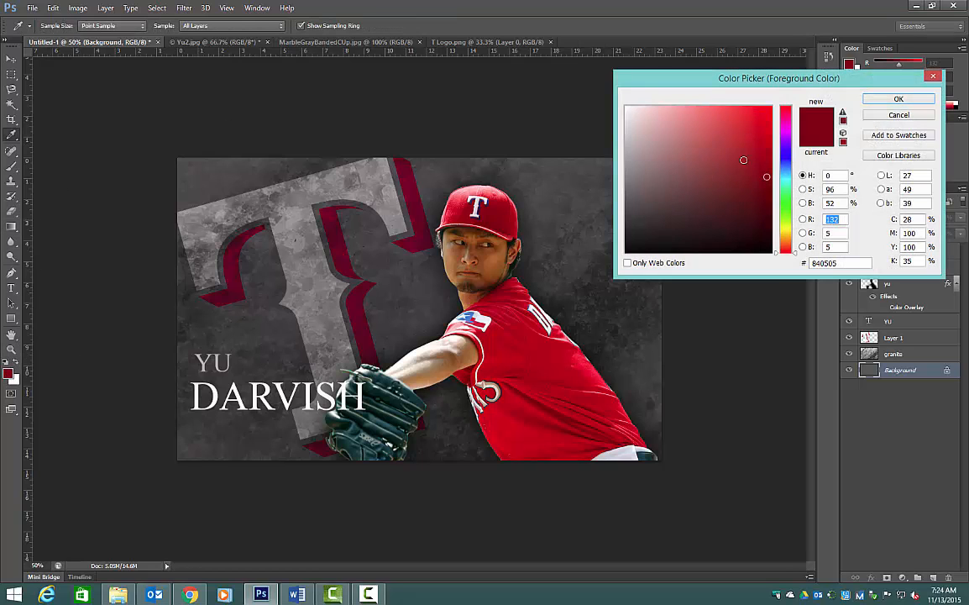
pyautogui.click(768, 132)
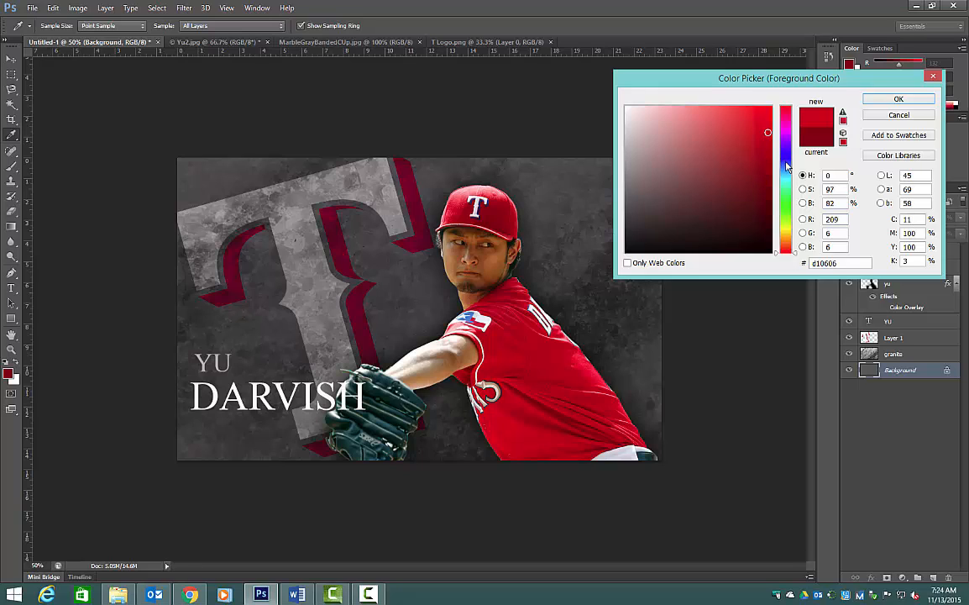
pyautogui.click(787, 162)
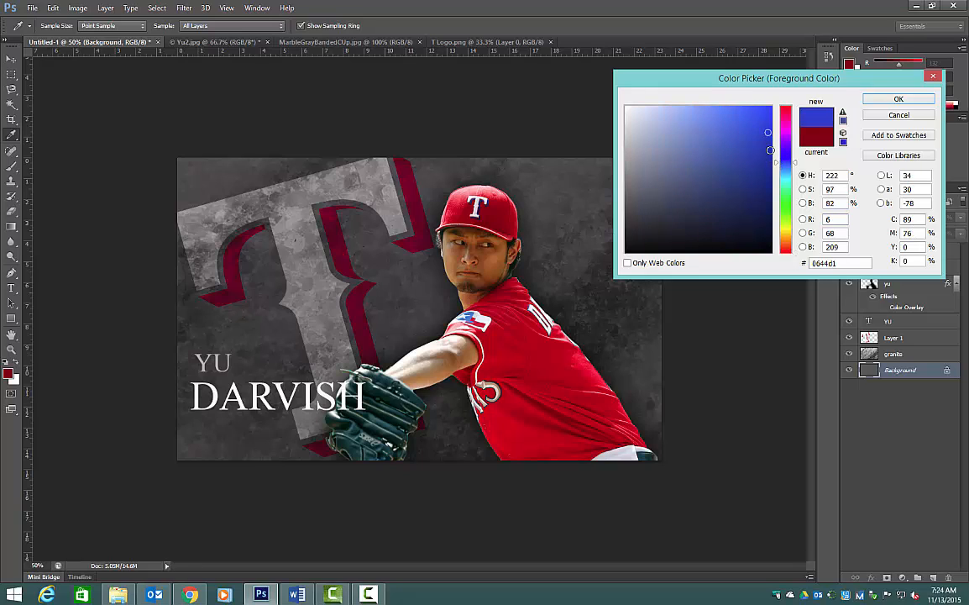
pyautogui.click(770, 151)
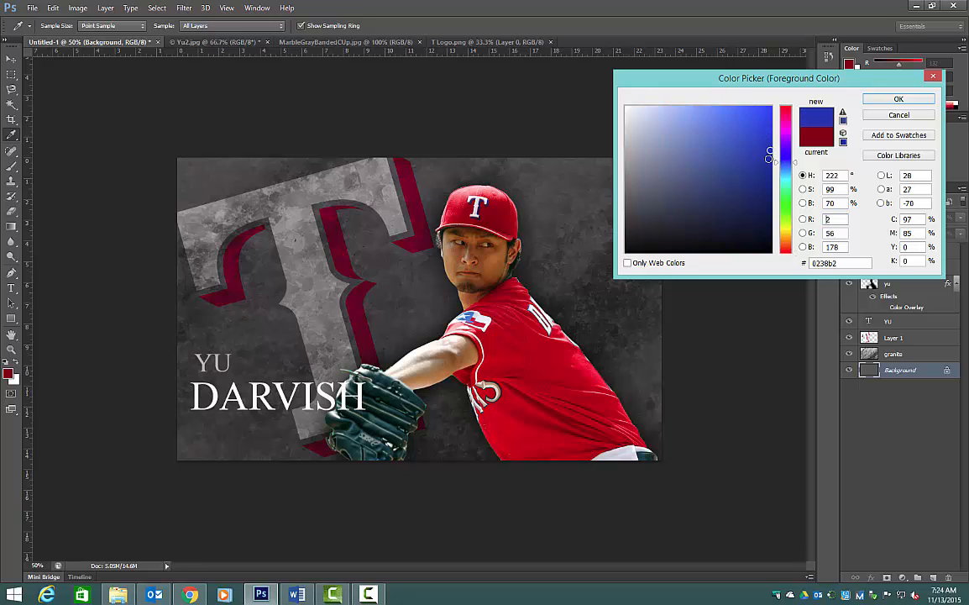
pyautogui.click(898, 99)
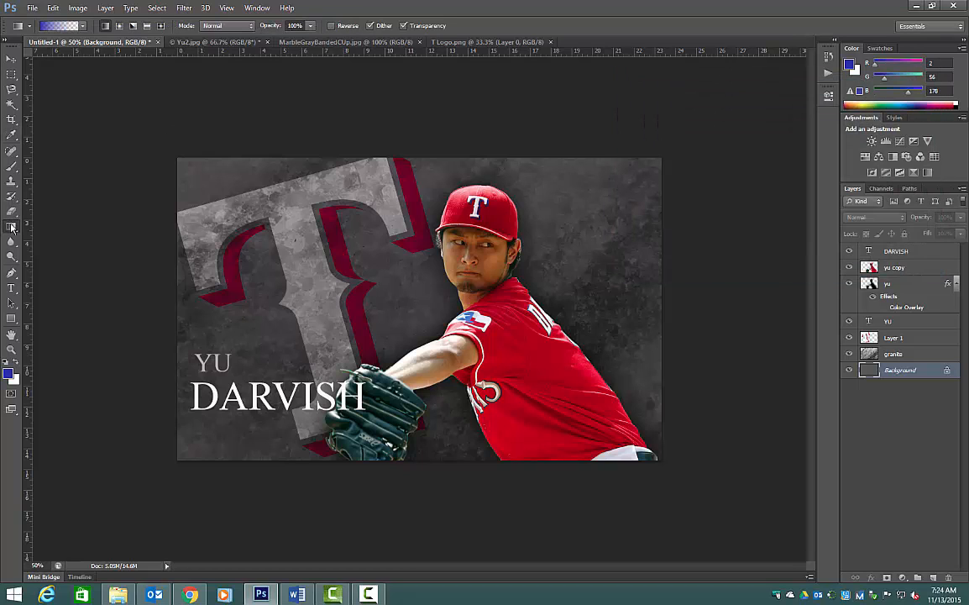
# Step: Fill the Background layer with the blue foreground color using the Paint Bucket tool
pyautogui.click(11, 227)
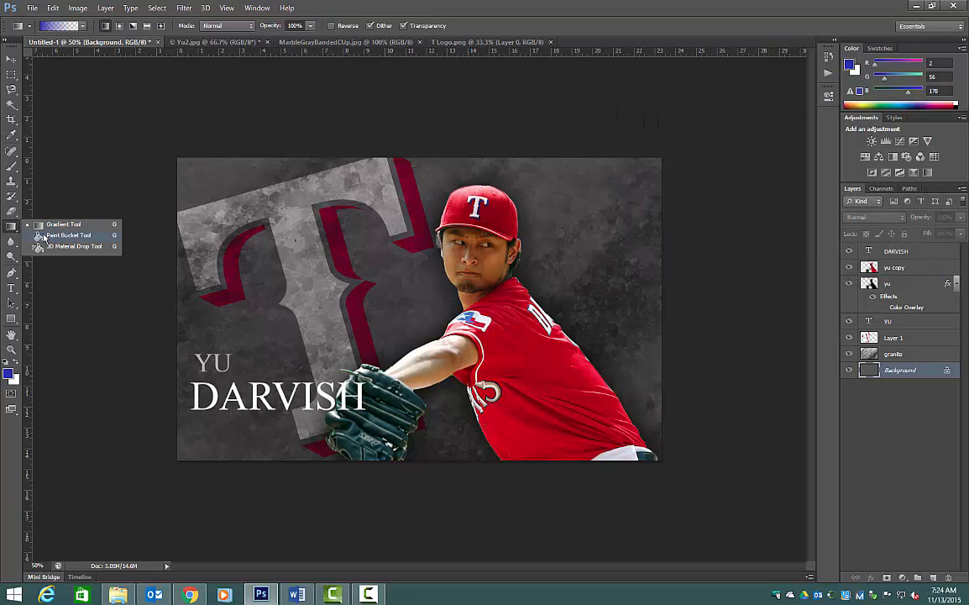
pyautogui.click(12, 227)
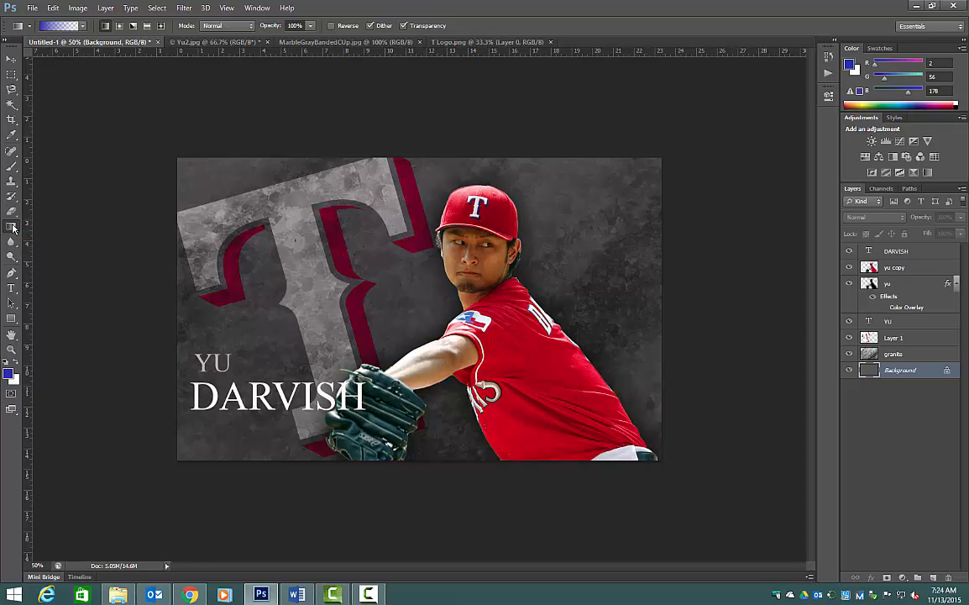
pyautogui.click(51, 235)
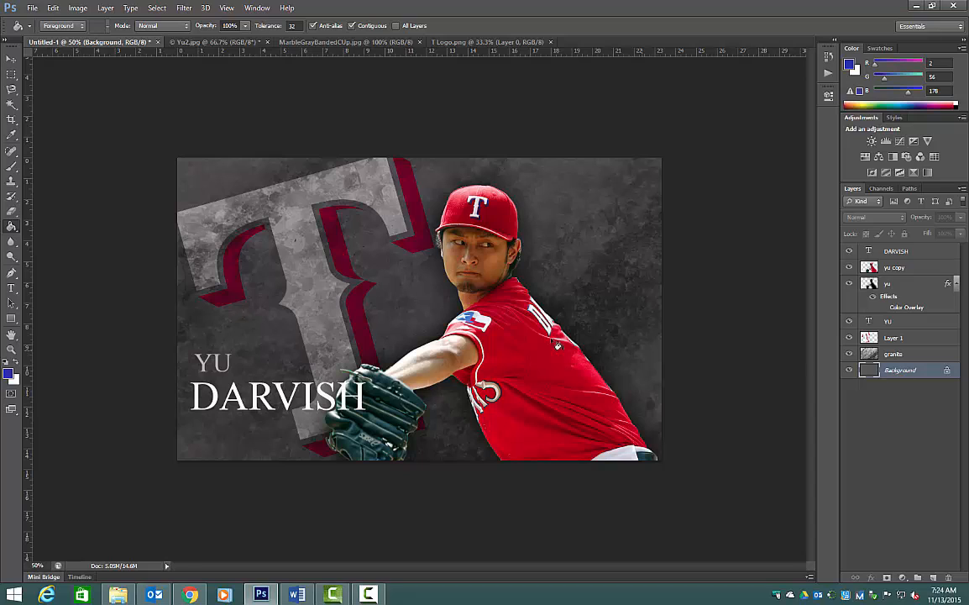
pyautogui.click(413, 295)
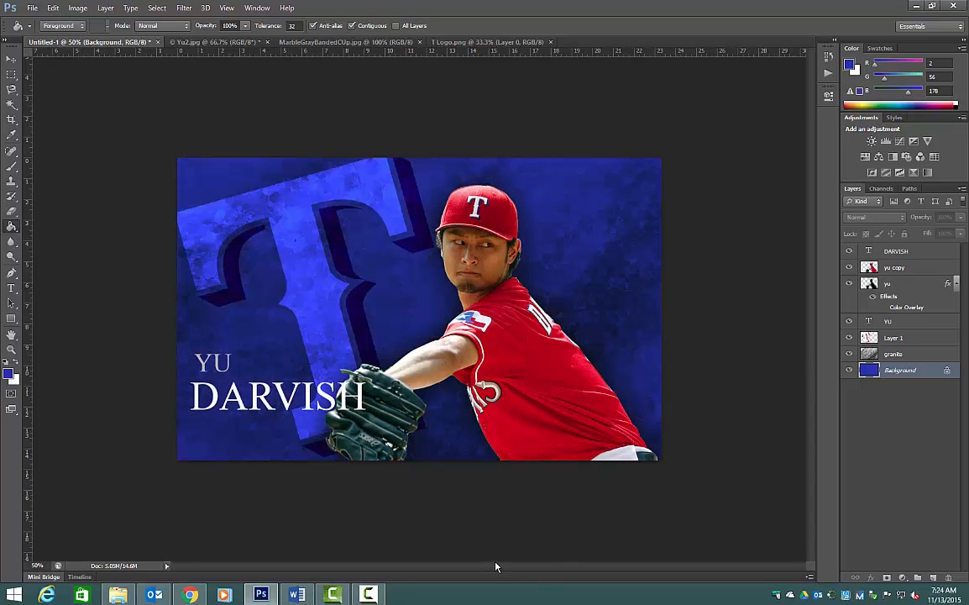
# Step: Duplicate the Background layer and hide the original
pyautogui.click(870, 338)
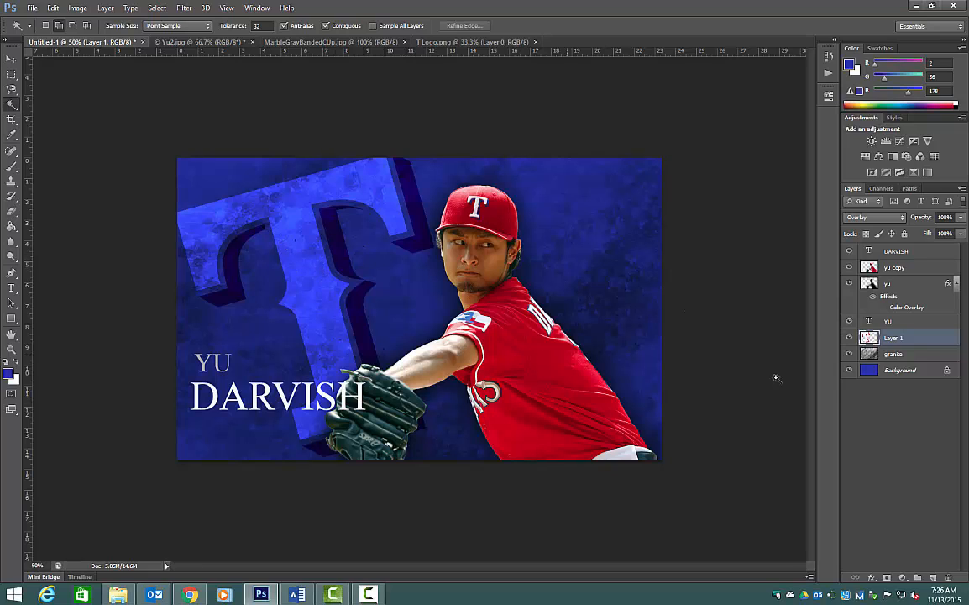
pyautogui.click(898, 378)
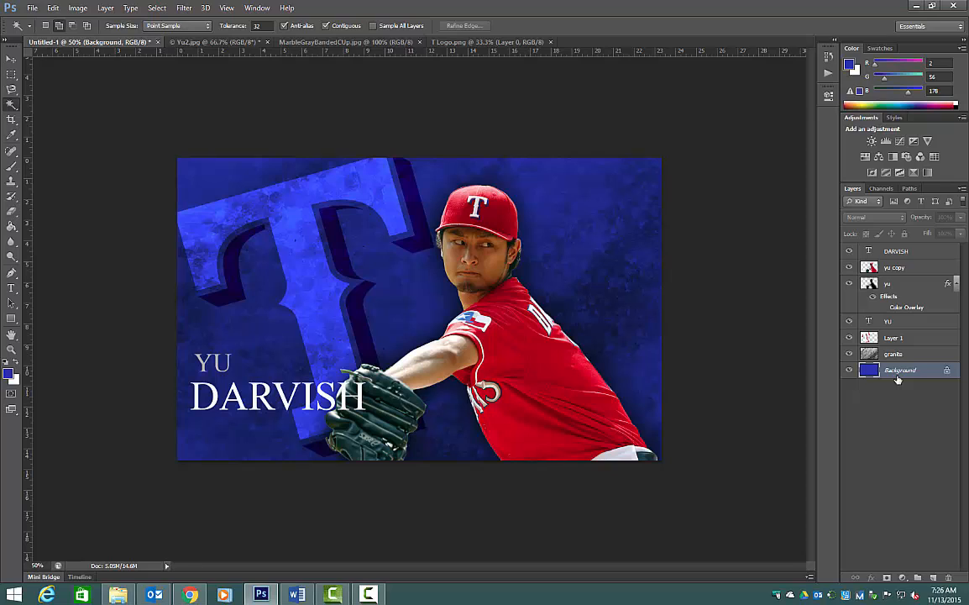
pyautogui.hotkey('ctrl', 'j')
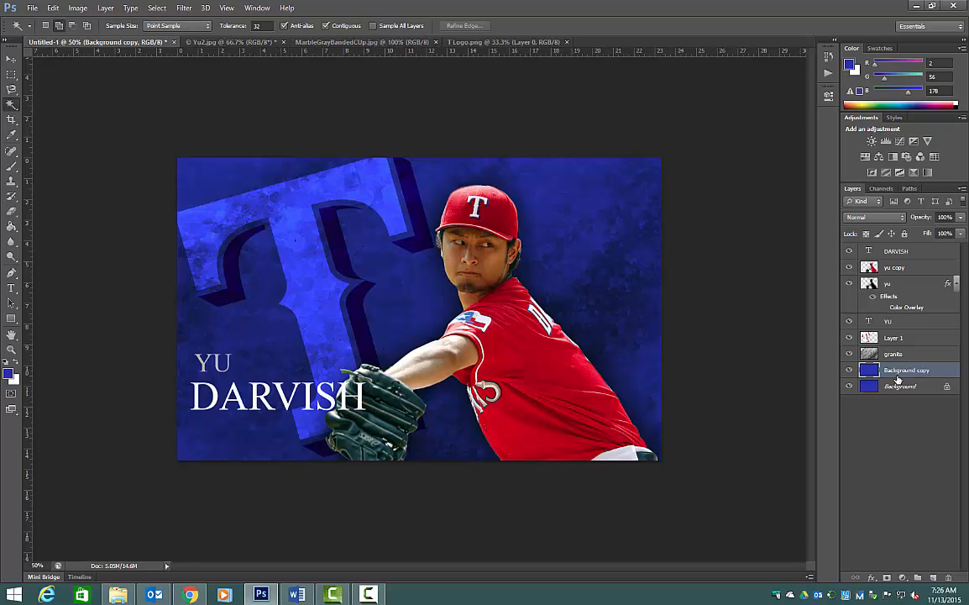
pyautogui.click(849, 387)
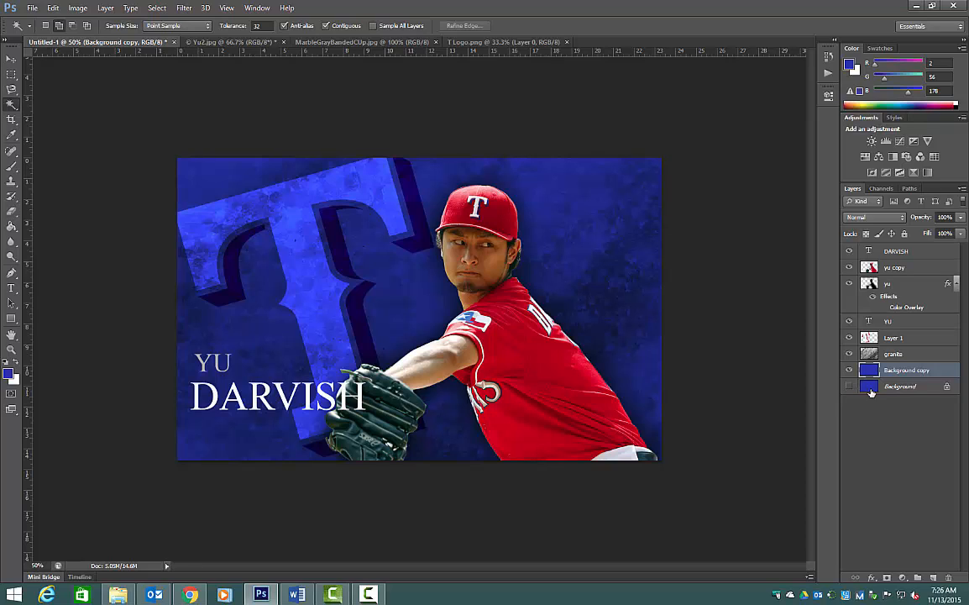
# Step: Rename Layer 1, which holds the T logo, as logo
pyautogui.click(874, 340)
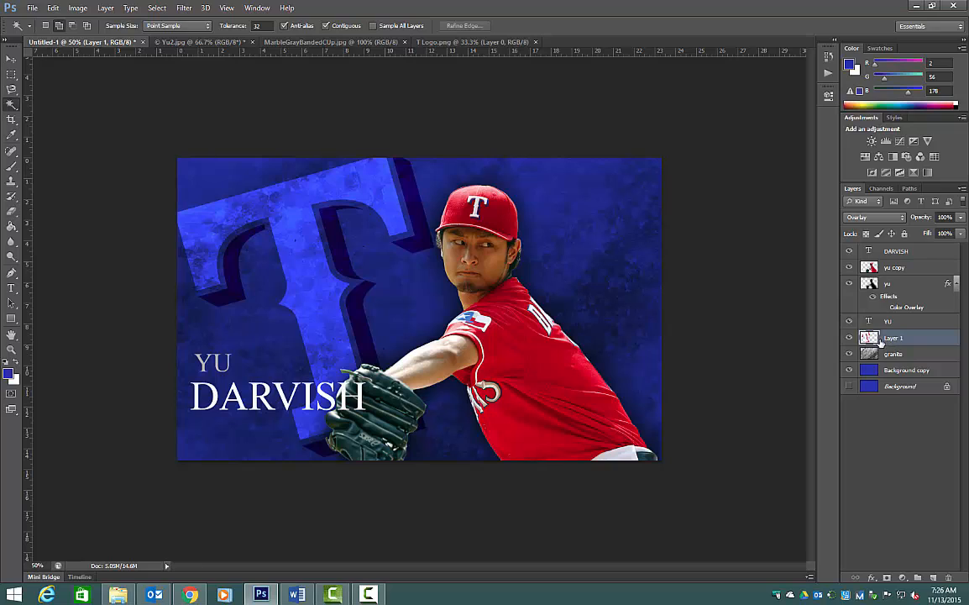
pyautogui.doubleClick(892, 338)
pyautogui.write('t')
pyautogui.press('Return')
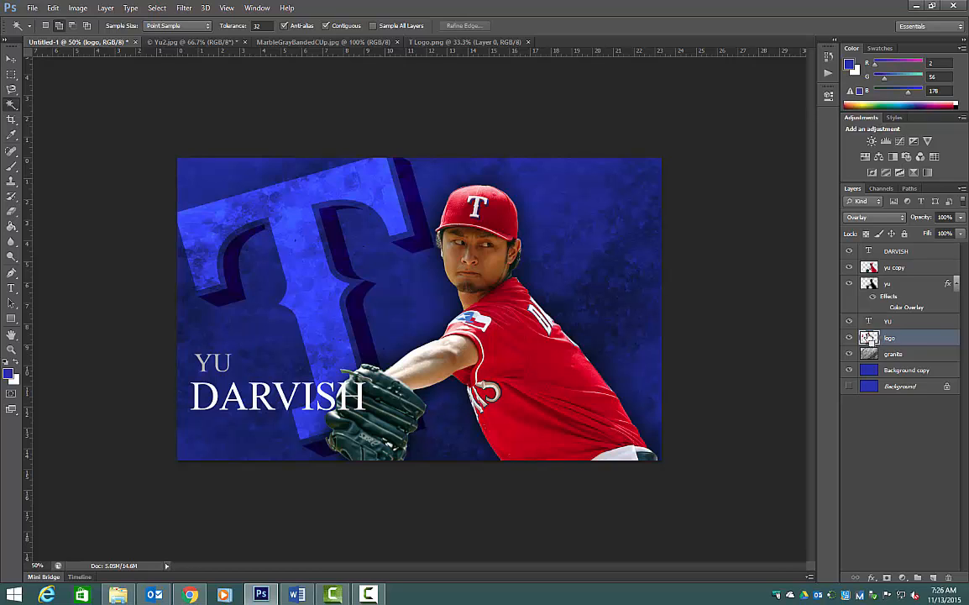
# Step: Load the logo layer's outline as a selection, fill it with white on the Background copy layer, and deselect
pyautogui.keyDown('ctrl'); pyautogui.click(870, 339); pyautogui.keyUp('ctrl')
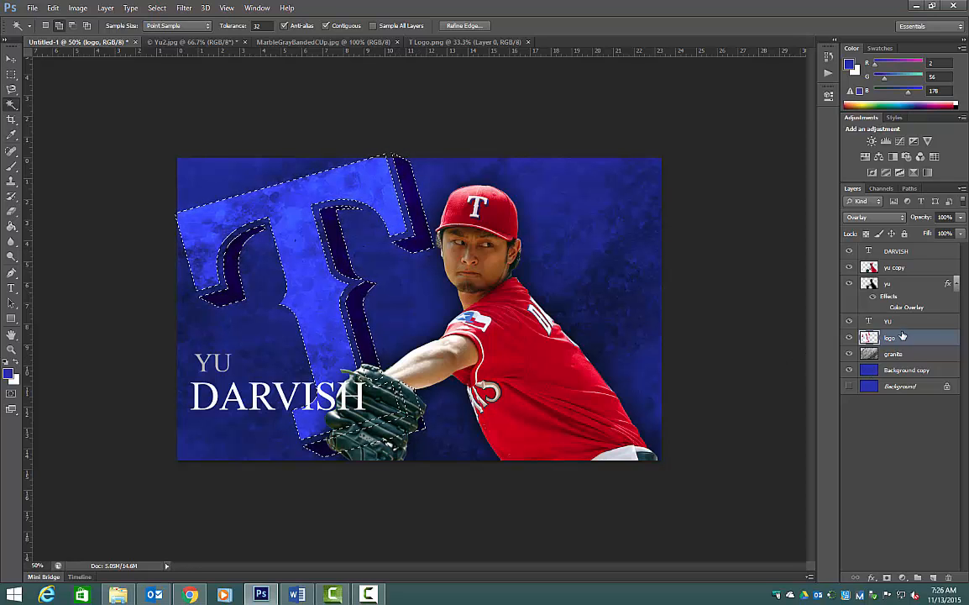
pyautogui.click(904, 371)
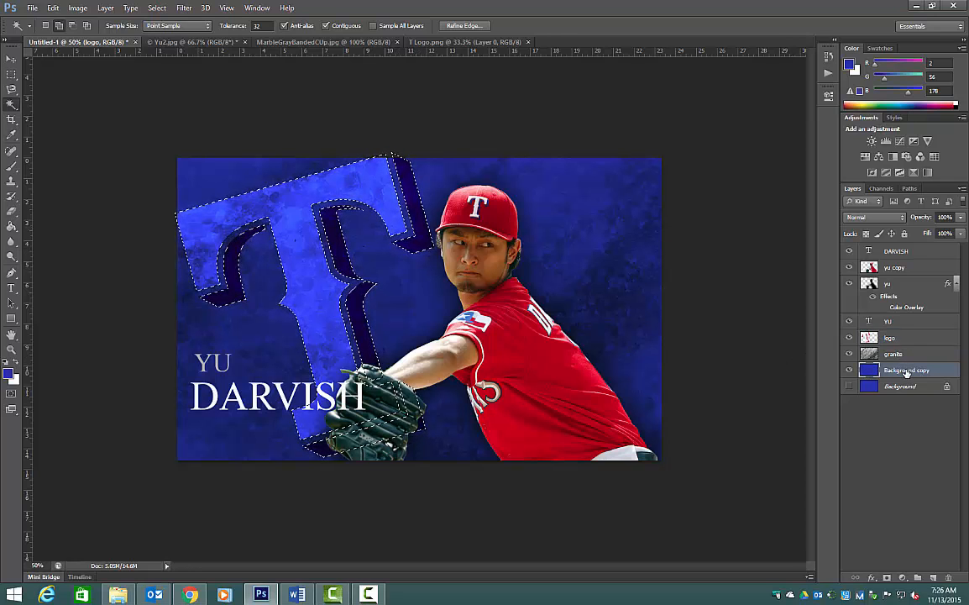
pyautogui.hotkey('ctrl', 'BackSpace')
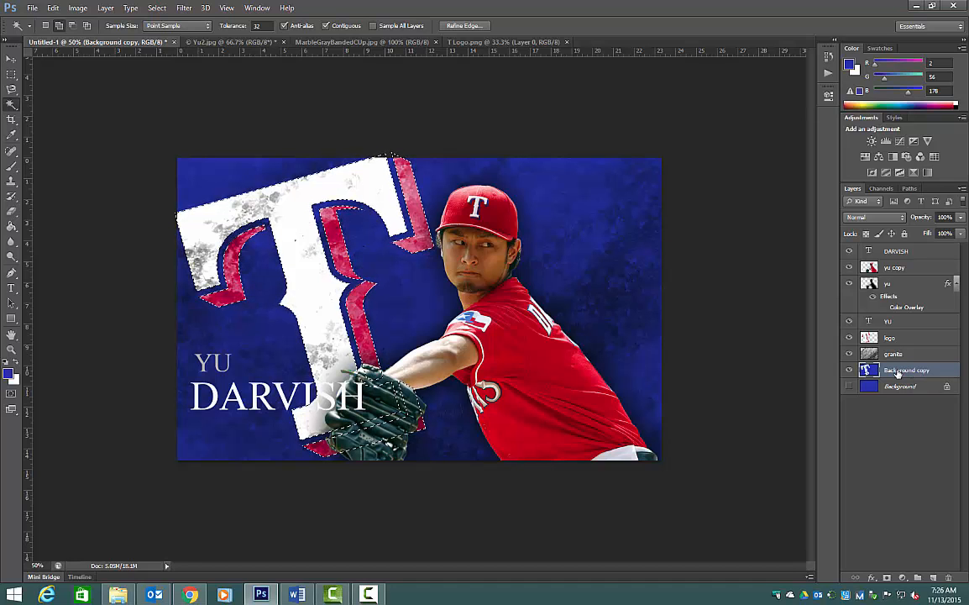
pyautogui.hotkey('ctrl', 'd')
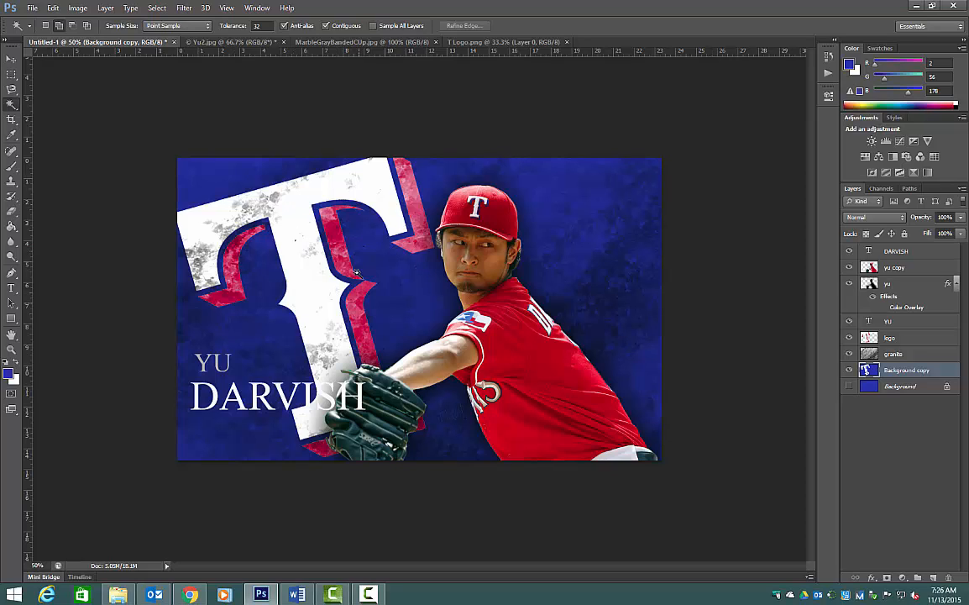
# Step: Add a 3 px outside Stroke effect to the DARVISH text layer
pyautogui.click(895, 251)
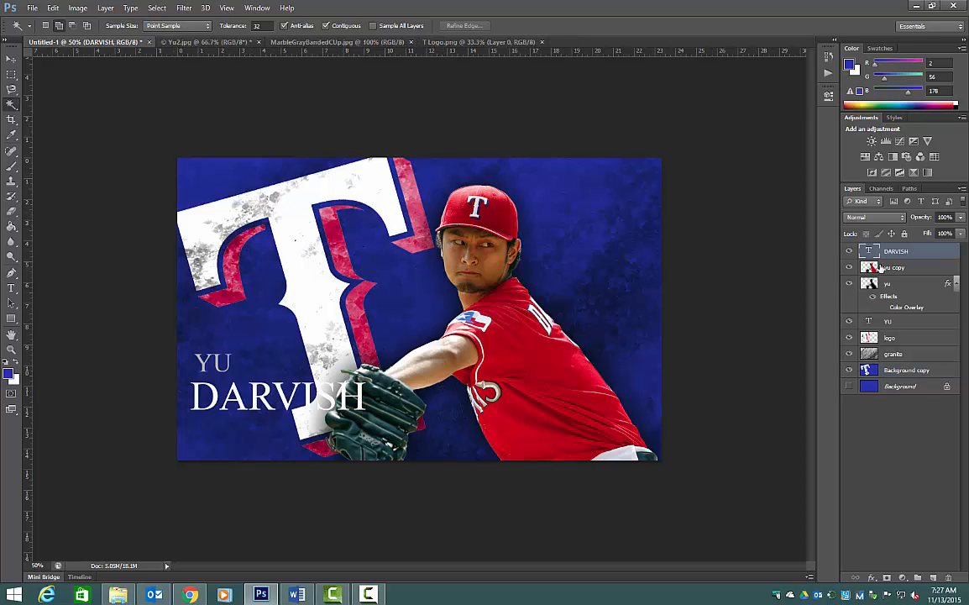
pyautogui.rightClick(898, 255)
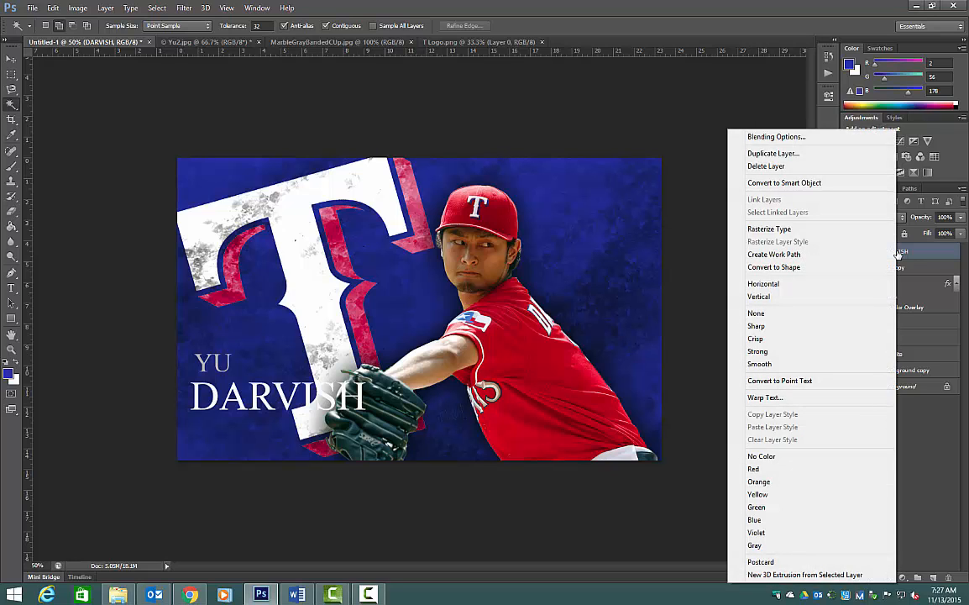
pyautogui.click(770, 138)
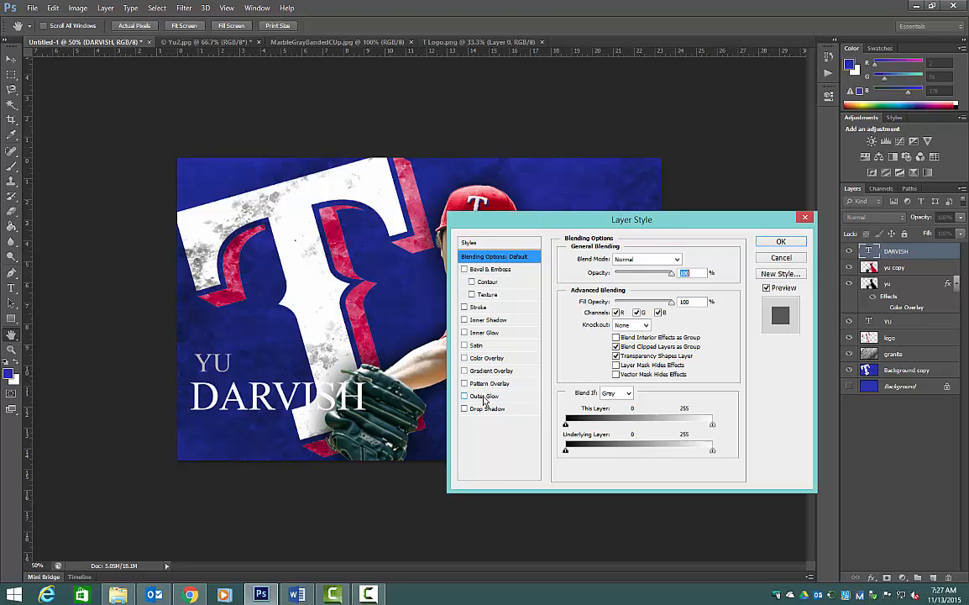
pyautogui.click(473, 308)
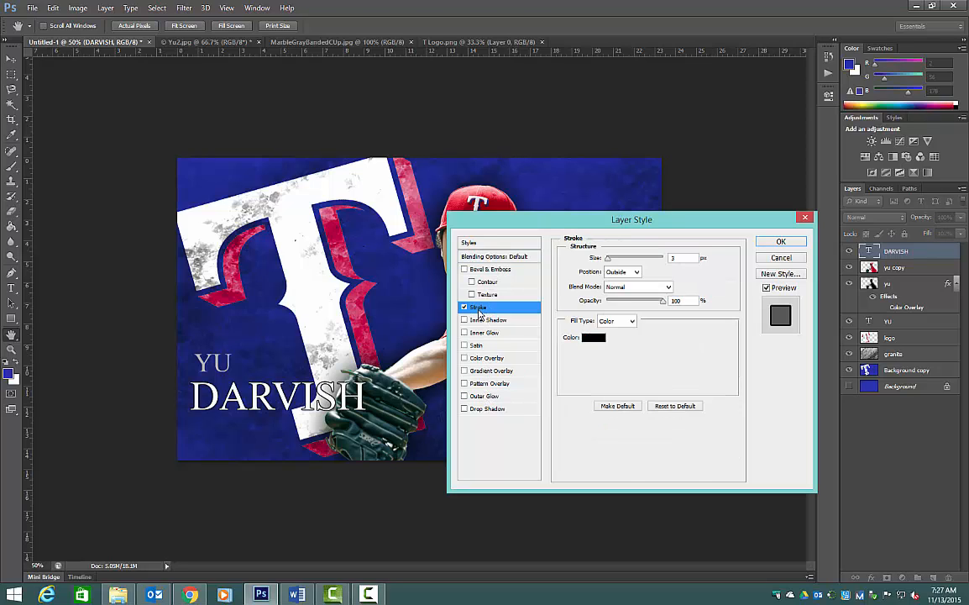
# Step: Try blue shades for the DARVISH stroke, set its color to near-black #000104, and apply the layer style
pyautogui.click(592, 339)
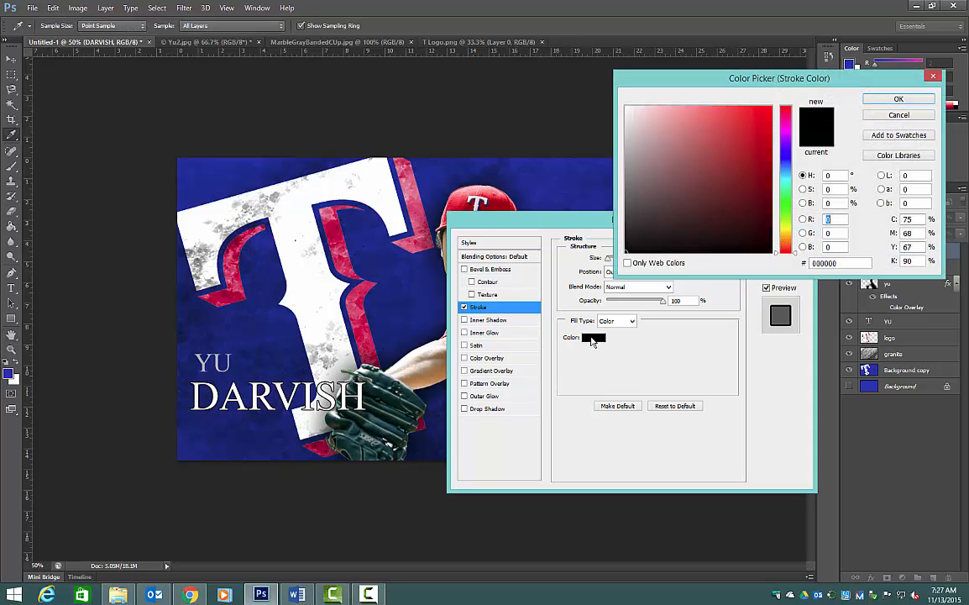
pyautogui.click(788, 158)
pyautogui.moveTo(767, 135); pyautogui.dragTo(767, 159)
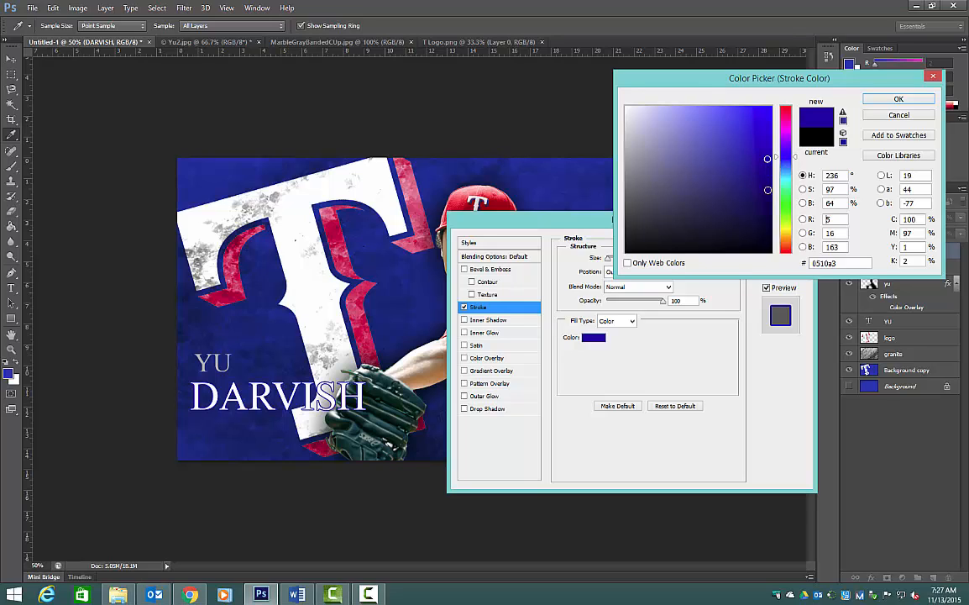
pyautogui.moveTo(777, 159); pyautogui.dragTo(776, 163)
pyautogui.click(763, 135)
pyautogui.click(760, 117)
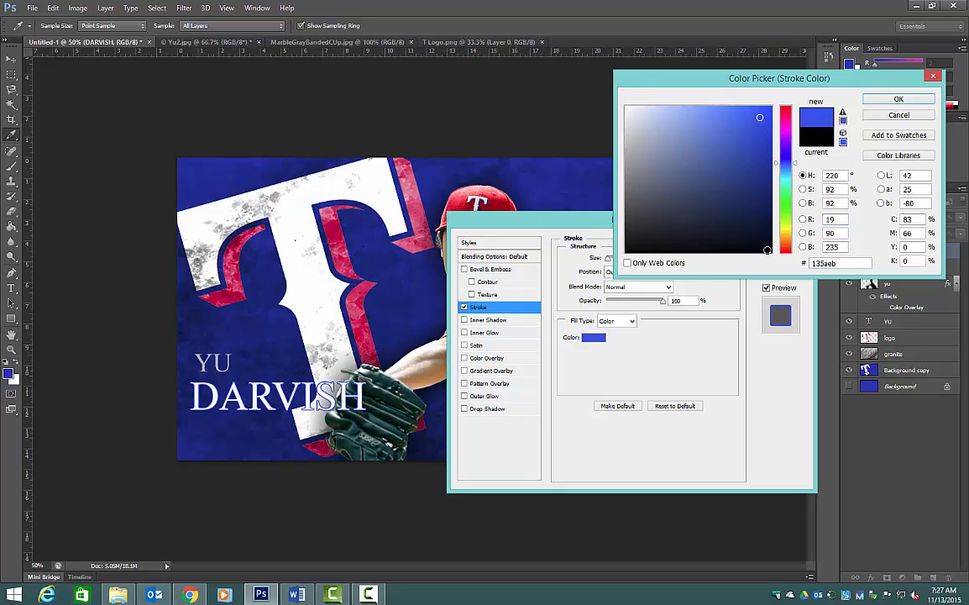
pyautogui.click(772, 250)
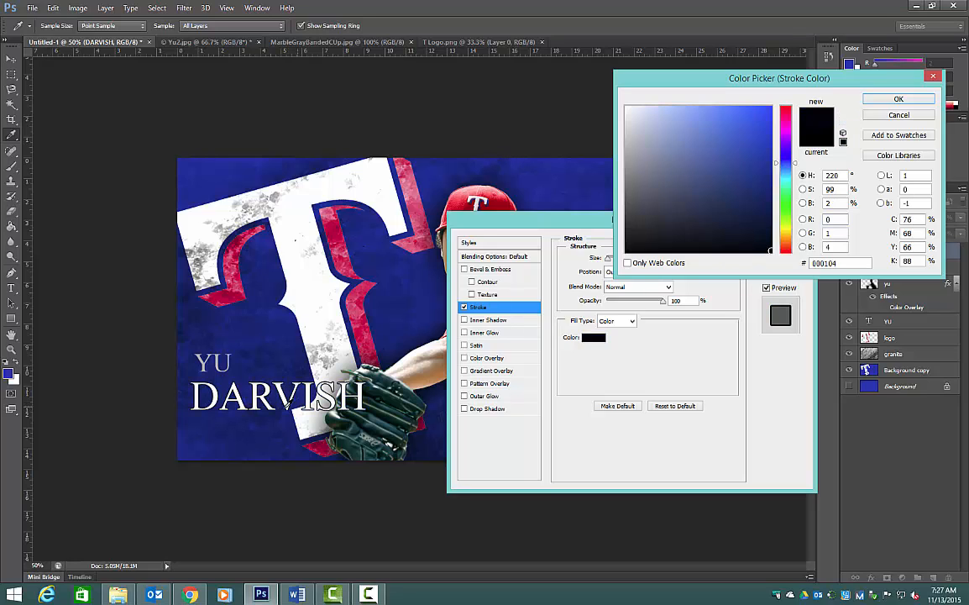
pyautogui.click(884, 100)
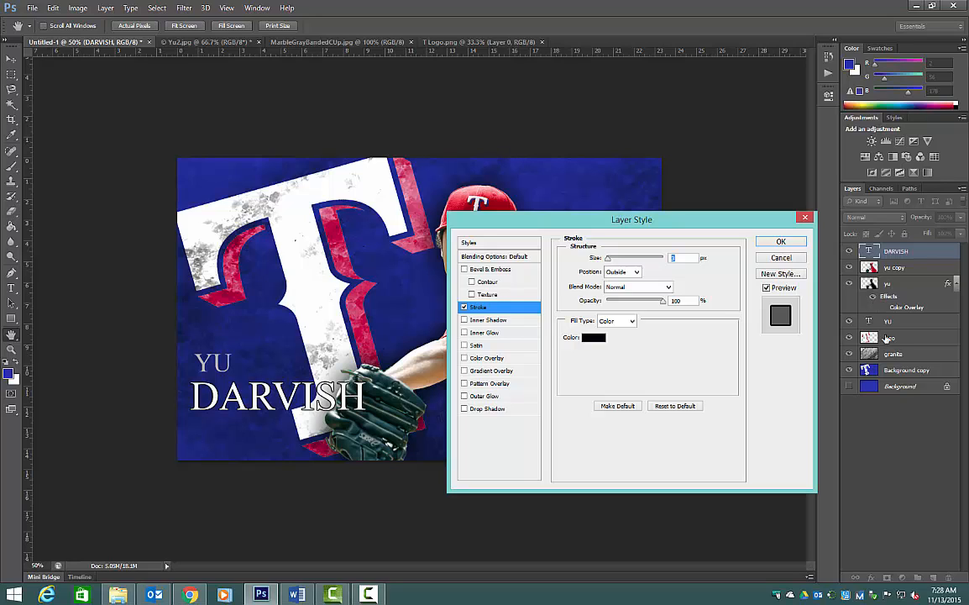
pyautogui.click(770, 244)
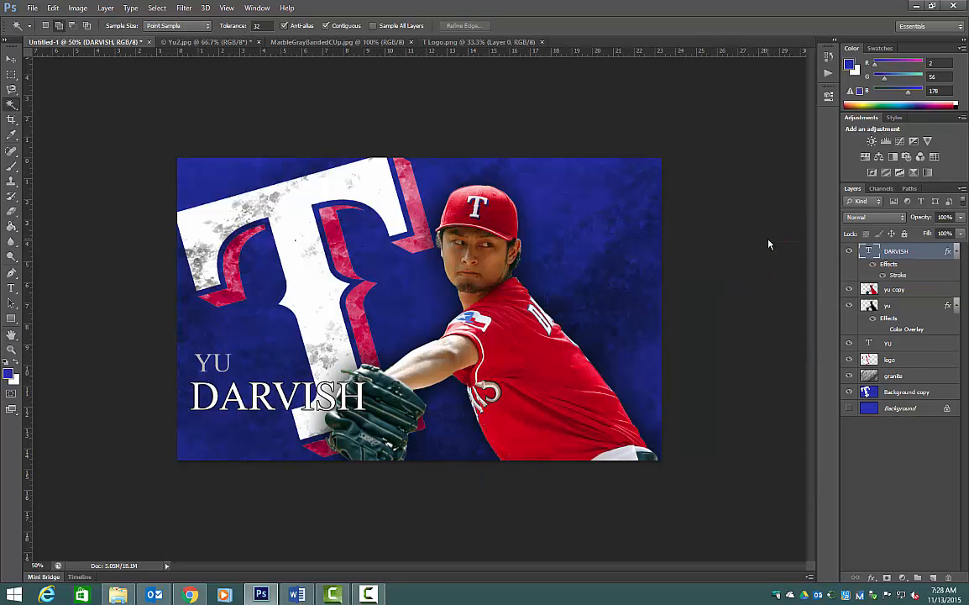
# Step: Add a black 3 px outside Stroke effect to the YU text layer and apply it
pyautogui.rightClick(887, 346)
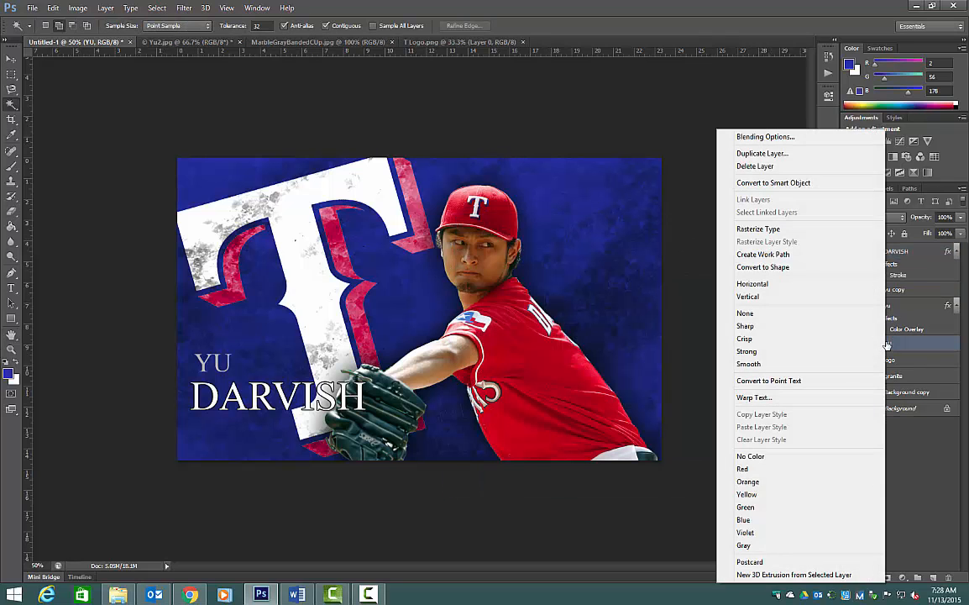
pyautogui.click(766, 138)
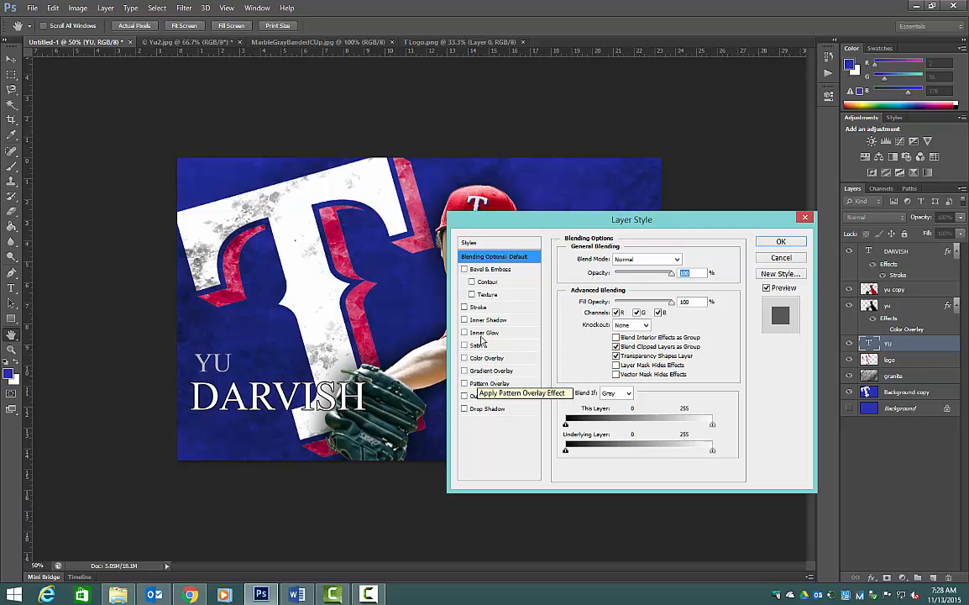
pyautogui.click(476, 306)
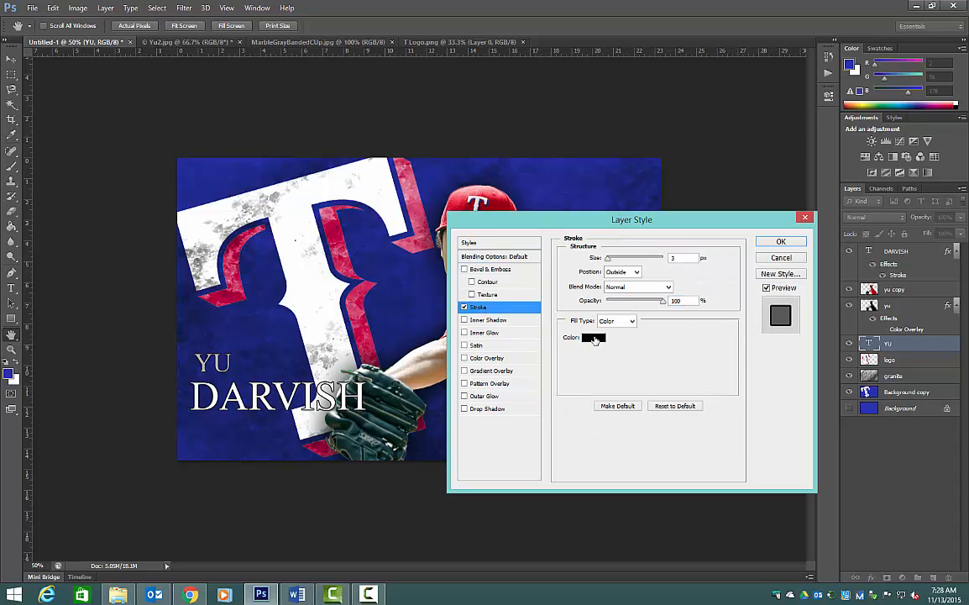
pyautogui.click(783, 243)
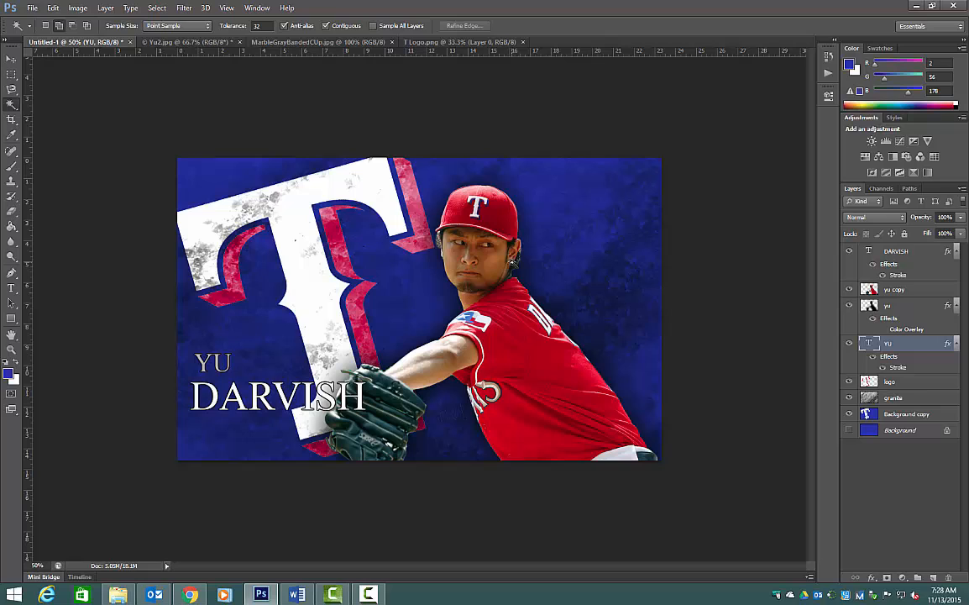
# Step: Open the layer style of the yu layer behind the pitcher cut-out and turn on its Color Overlay effect
pyautogui.rightClick(891, 310)
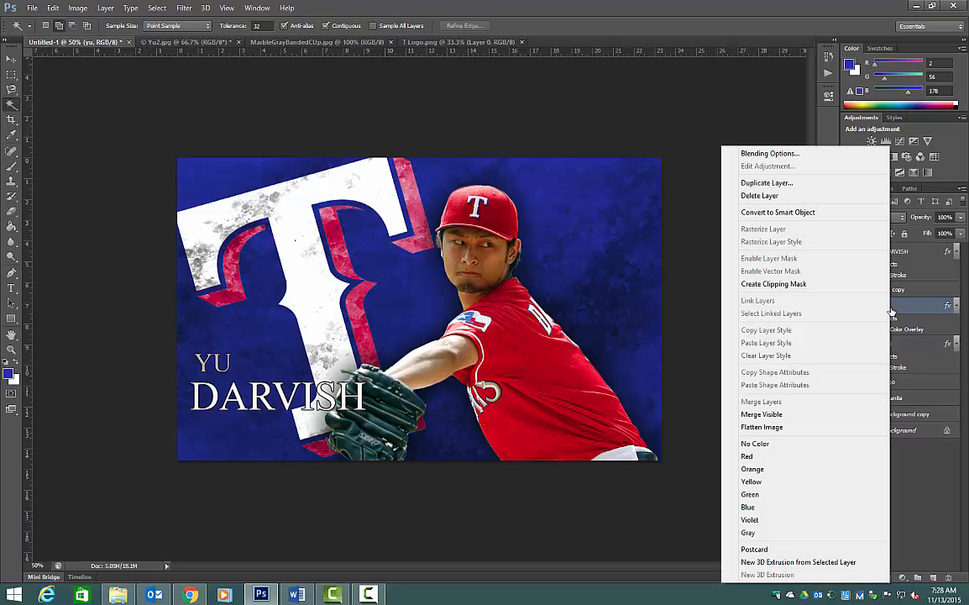
pyautogui.click(771, 155)
pyautogui.moveTo(508, 210); pyautogui.dragTo(721, 129)
pyautogui.click(700, 272)
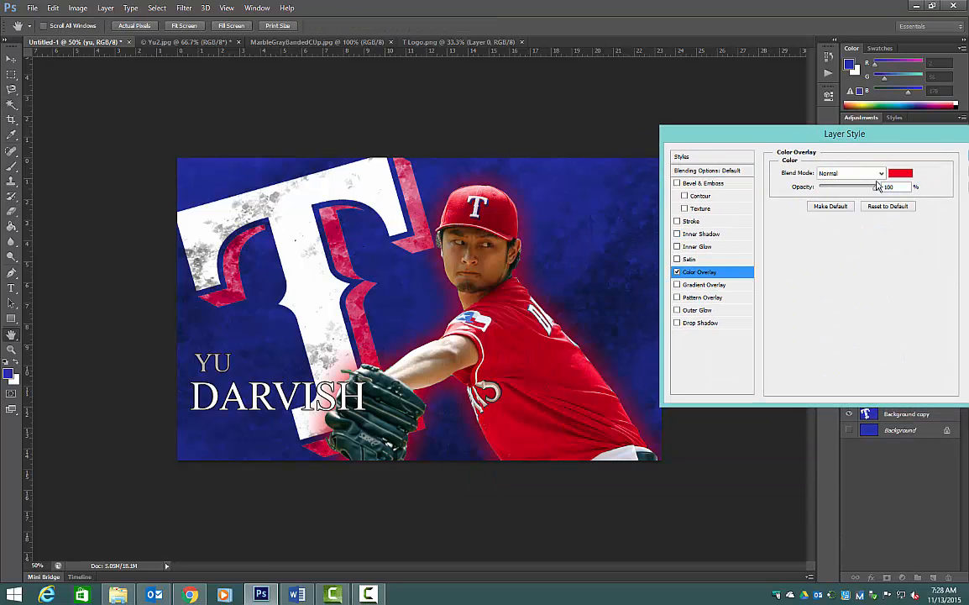
# Step: Try near-white #f9f4f4, cyan #0df1e9 and red #f10d0d as the overlay color for the pitcher's glow
pyautogui.click(902, 174)
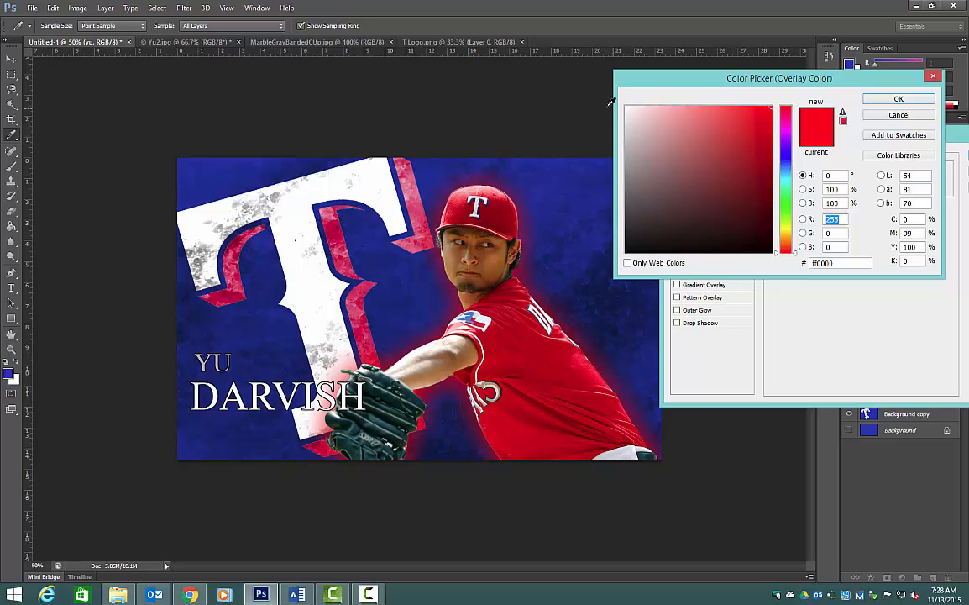
pyautogui.click(627, 109)
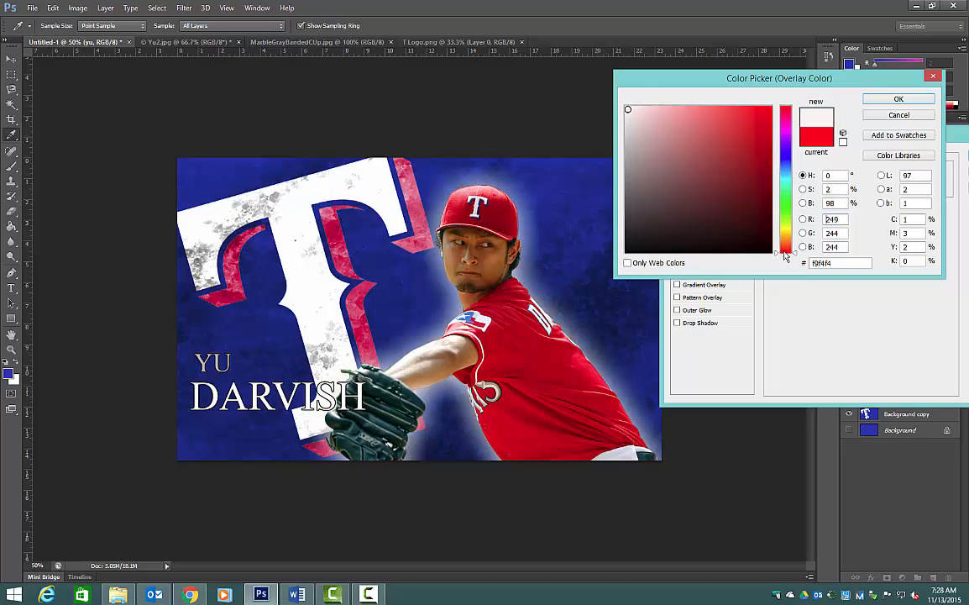
pyautogui.moveTo(761, 159); pyautogui.dragTo(764, 114)
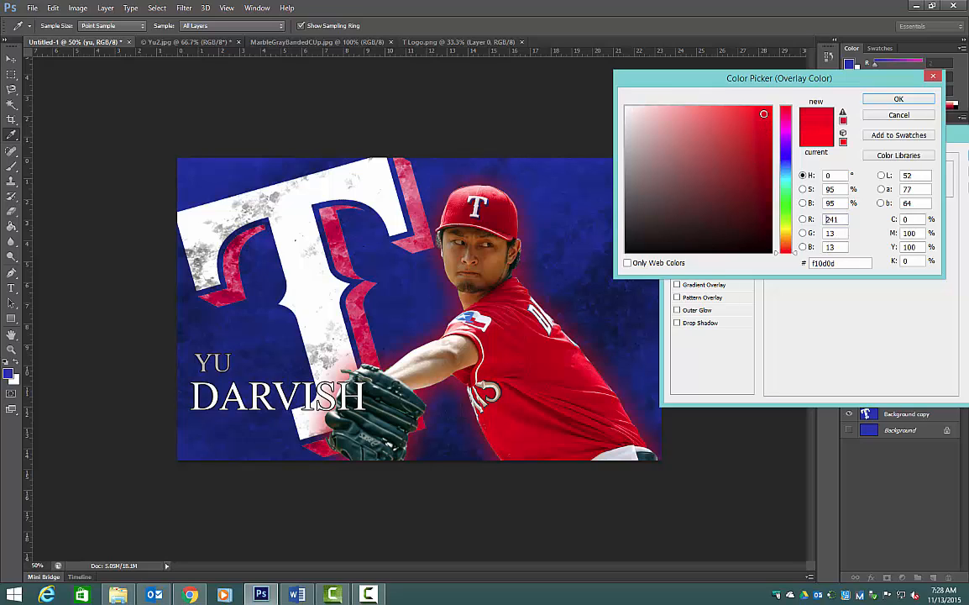
pyautogui.click(787, 180)
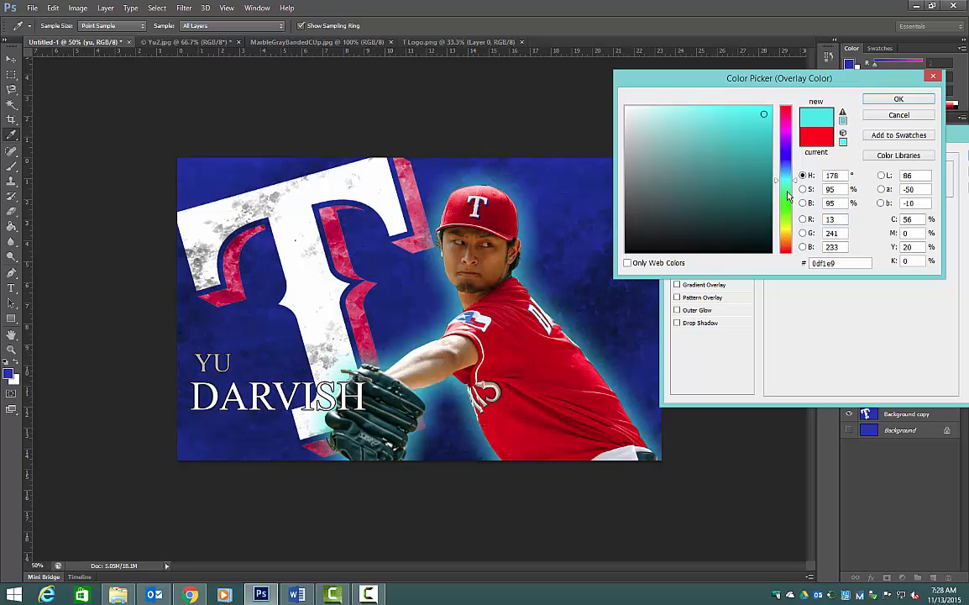
pyautogui.moveTo(796, 183)
pyautogui.mouseDown()
pyautogui.moveTo(795, 257)
pyautogui.moveTo(786, 107)
pyautogui.mouseUp()
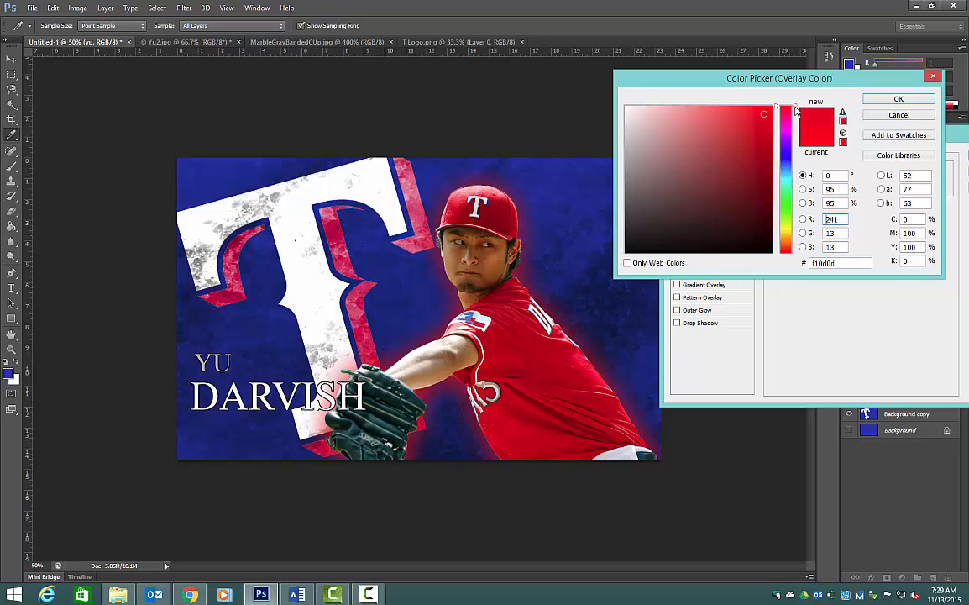
# Step: Set the overlay color to bright blue #0d4ef1, keep its opacity at 100%, and apply the layer style
pyautogui.moveTo(796, 110); pyautogui.dragTo(796, 162)
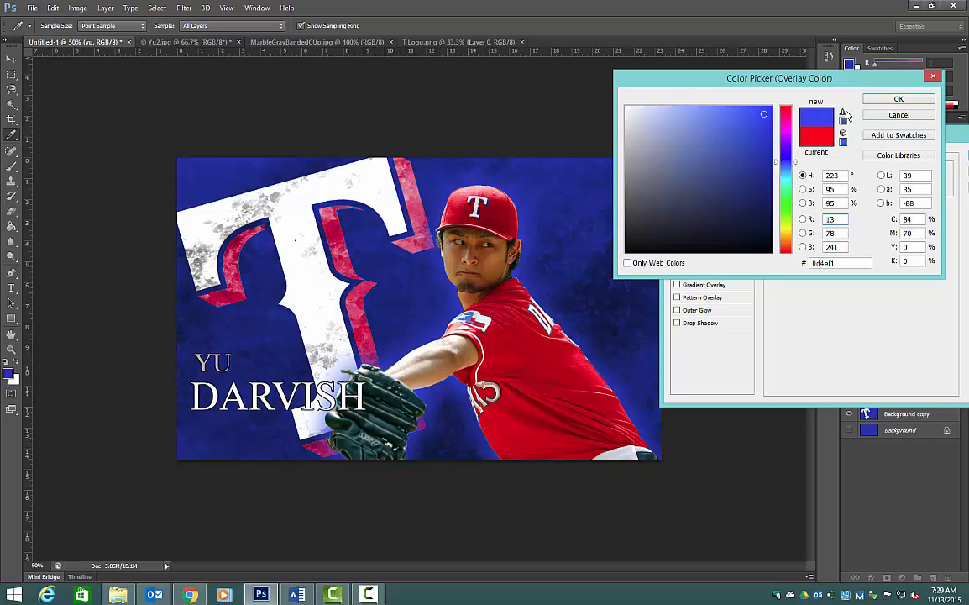
pyautogui.click(899, 100)
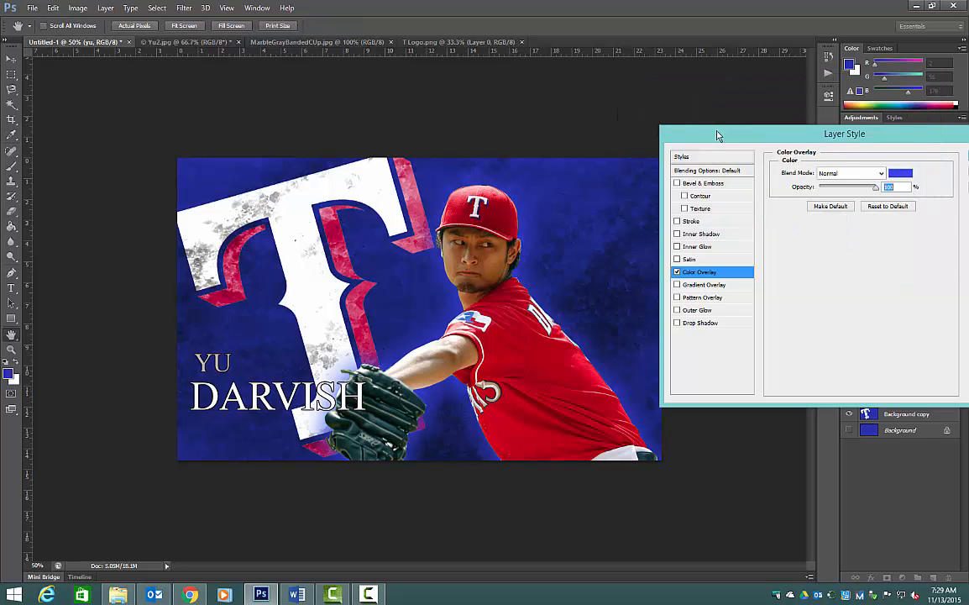
pyautogui.moveTo(718, 135); pyautogui.dragTo(623, 132)
pyautogui.moveTo(777, 189)
pyautogui.mouseDown()
pyautogui.moveTo(671, 188)
pyautogui.moveTo(789, 194)
pyautogui.mouseUp()
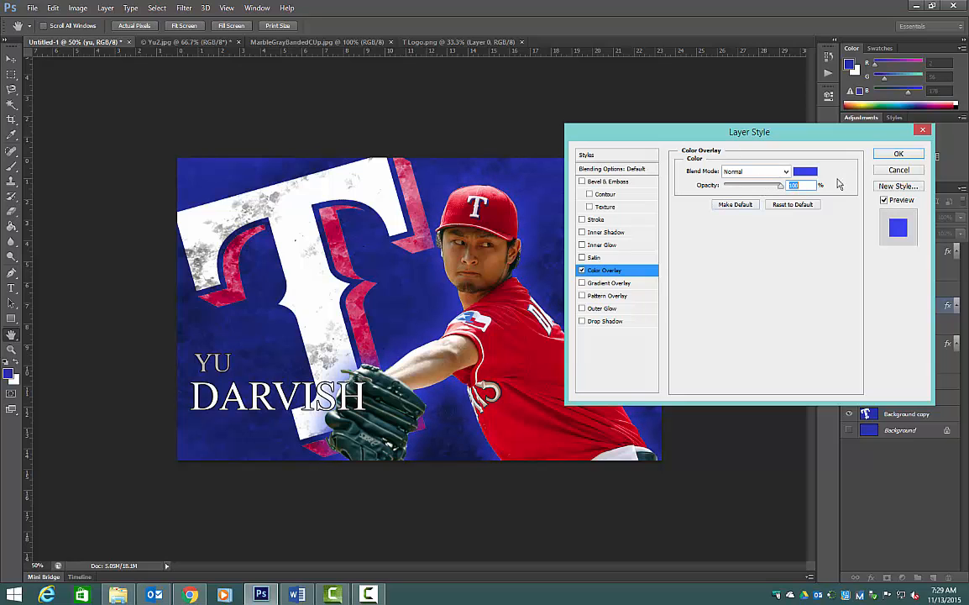
pyautogui.click(892, 154)
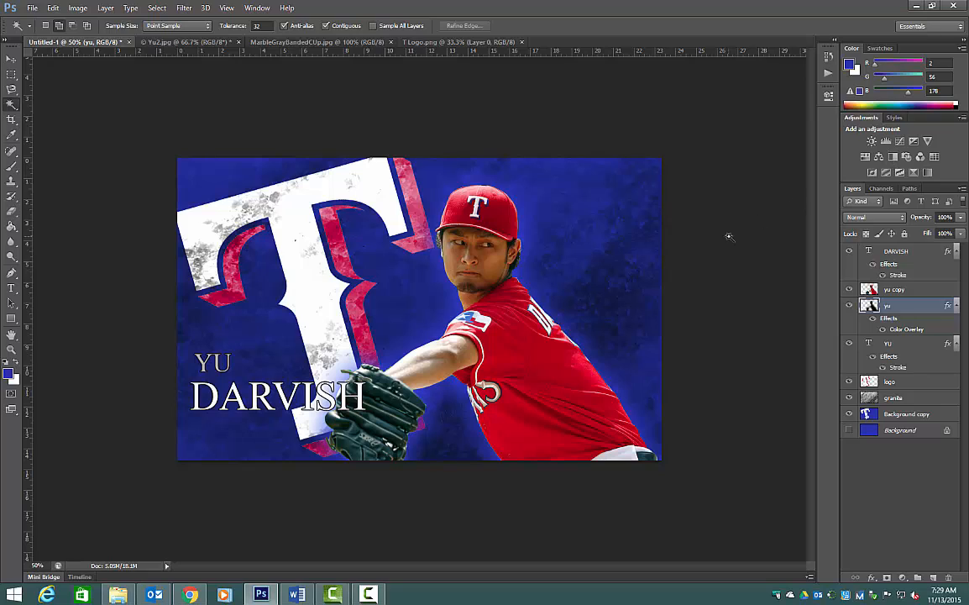